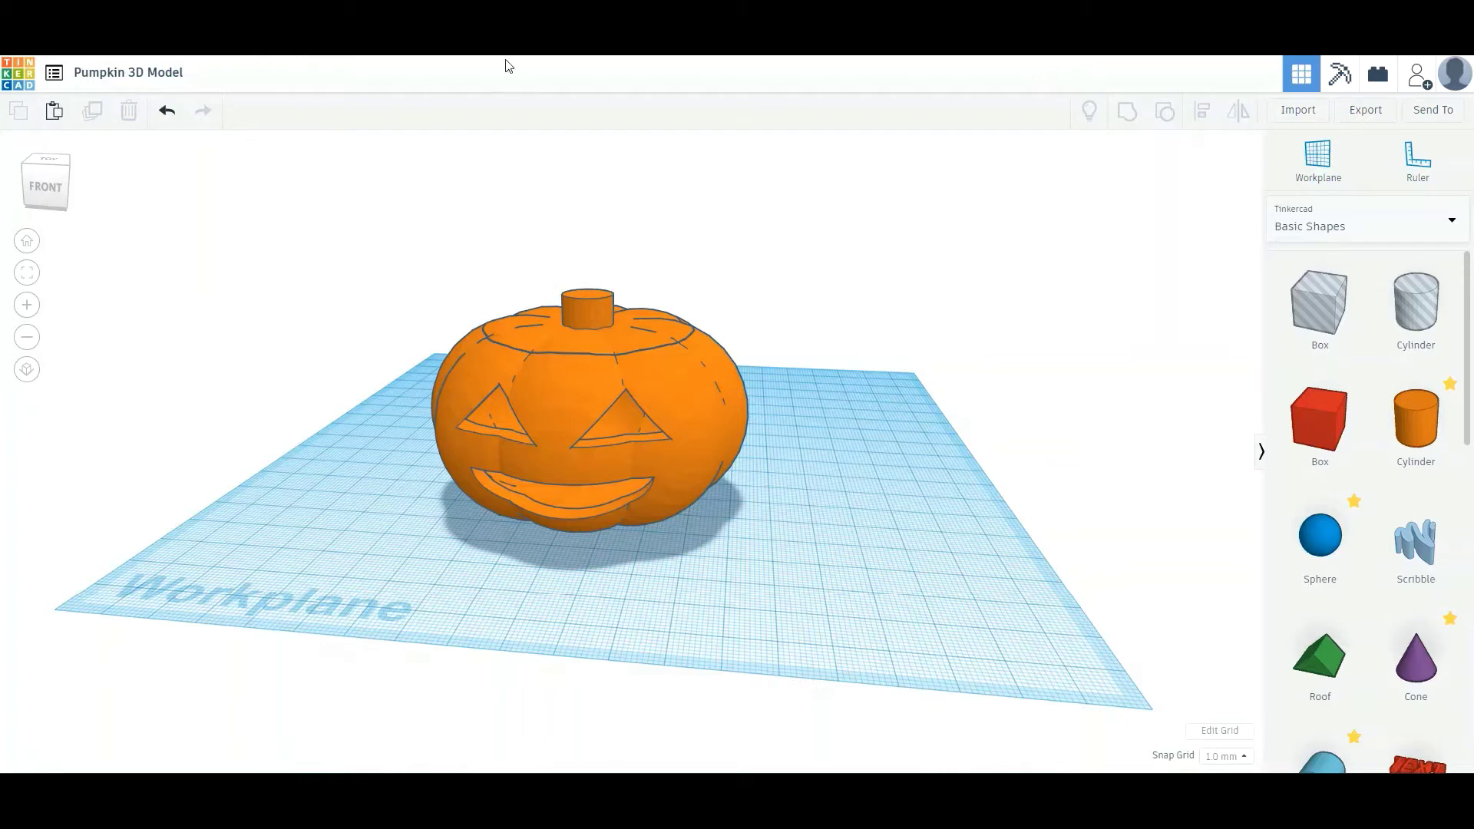
{"action": "right_click_drag", "start_coordinate": [734, 309], "coordinate": [817, 314]}
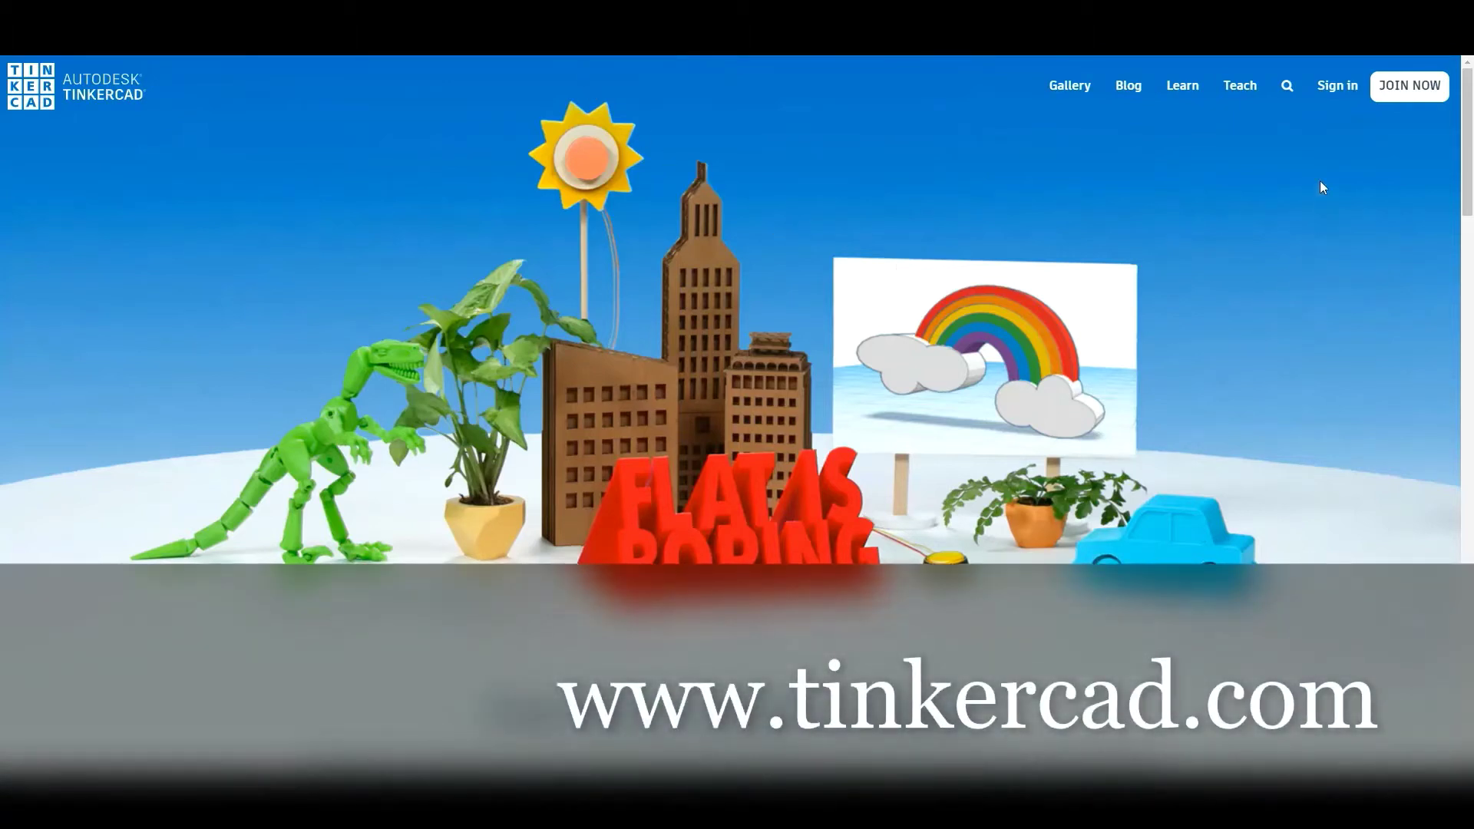
- Sign in to Tinkercad with the email or username option, supplying the account e-mail and the saved account password
{"action": "left_click", "coordinate": [1334, 88]}
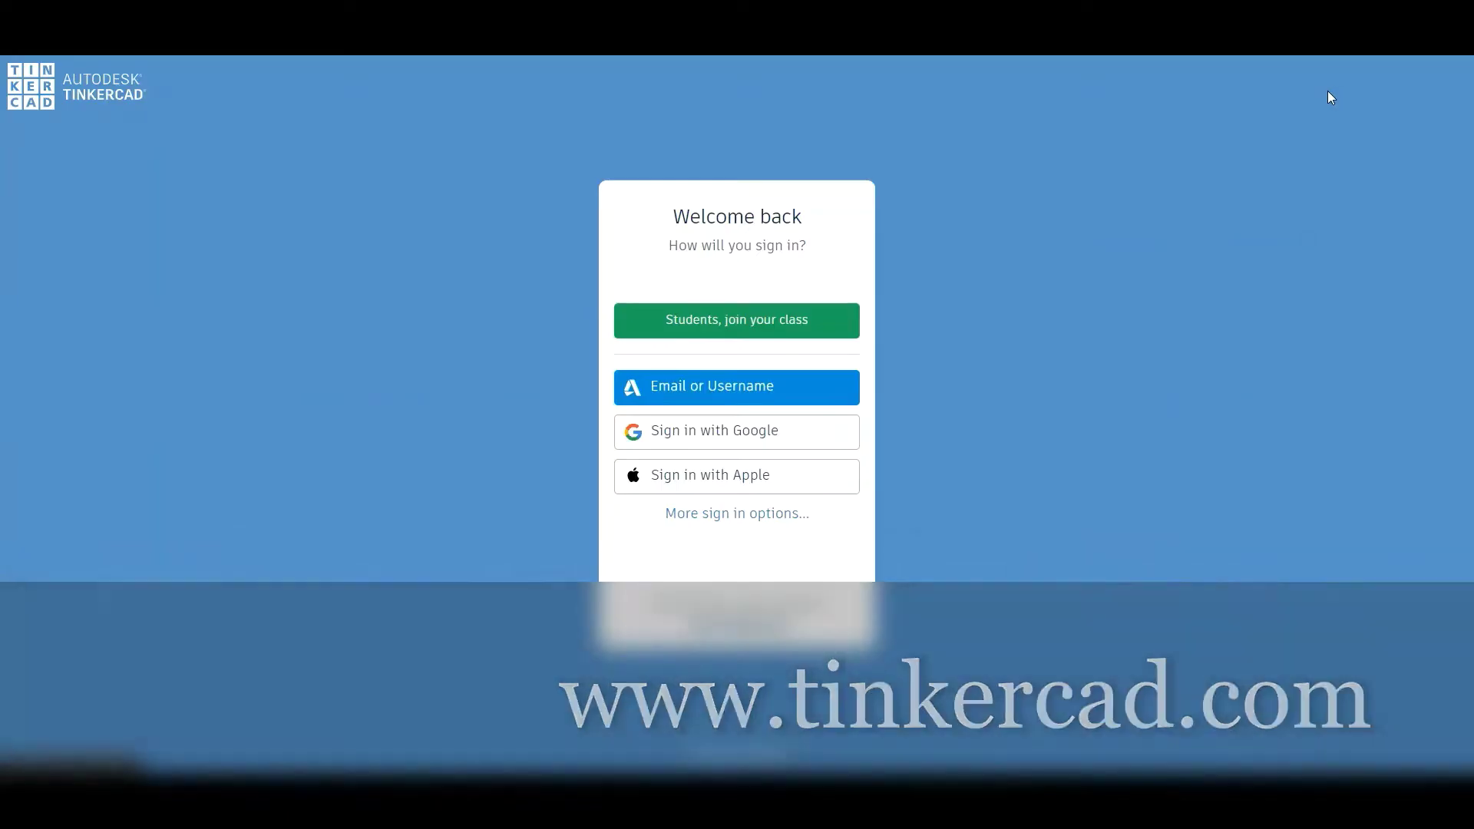
{"action": "left_click", "coordinate": [813, 390]}
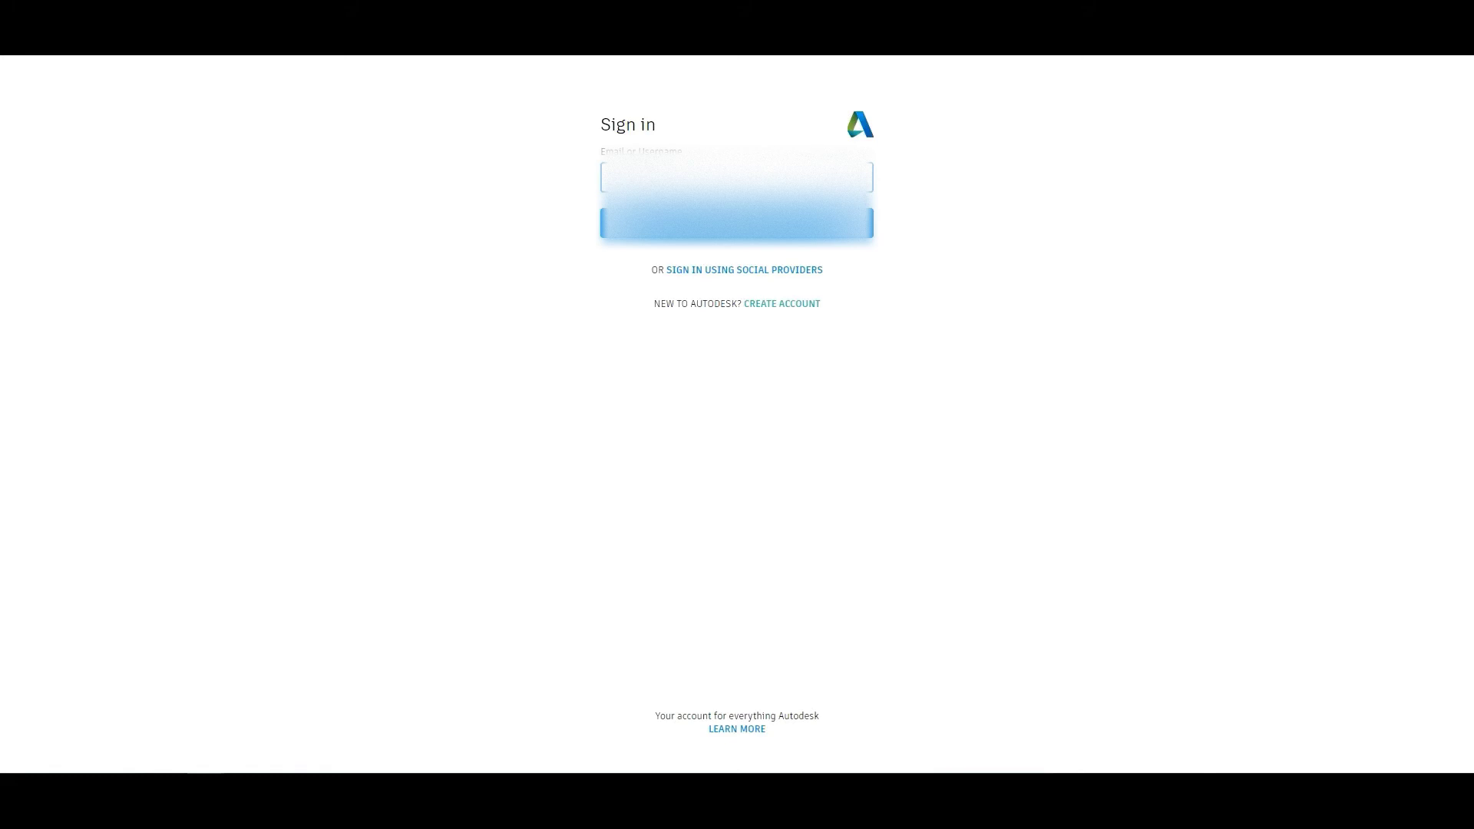
{"action": "left_click", "coordinate": [731, 240]}
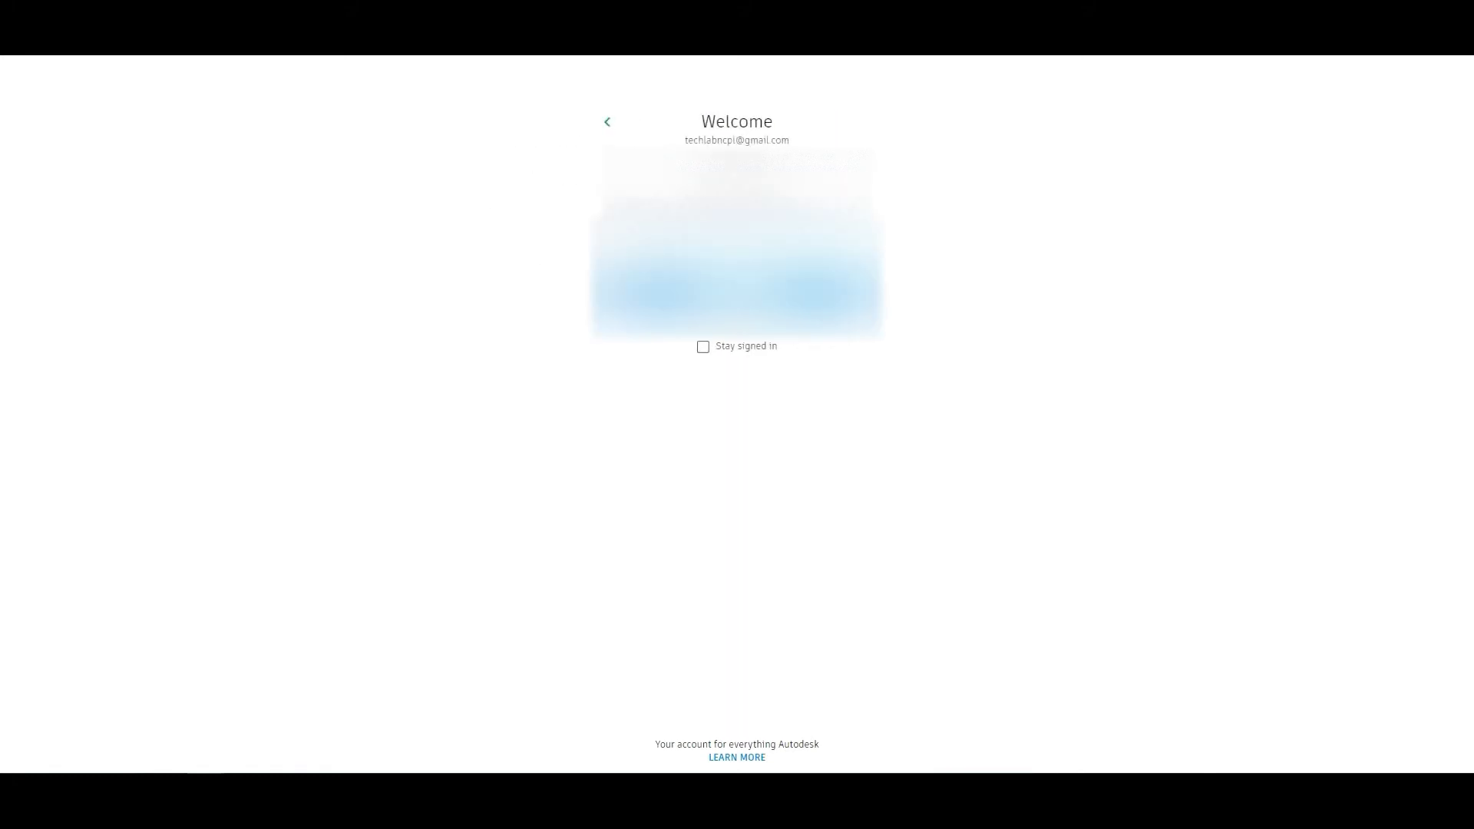
{"action": "left_click", "coordinate": [730, 281]}
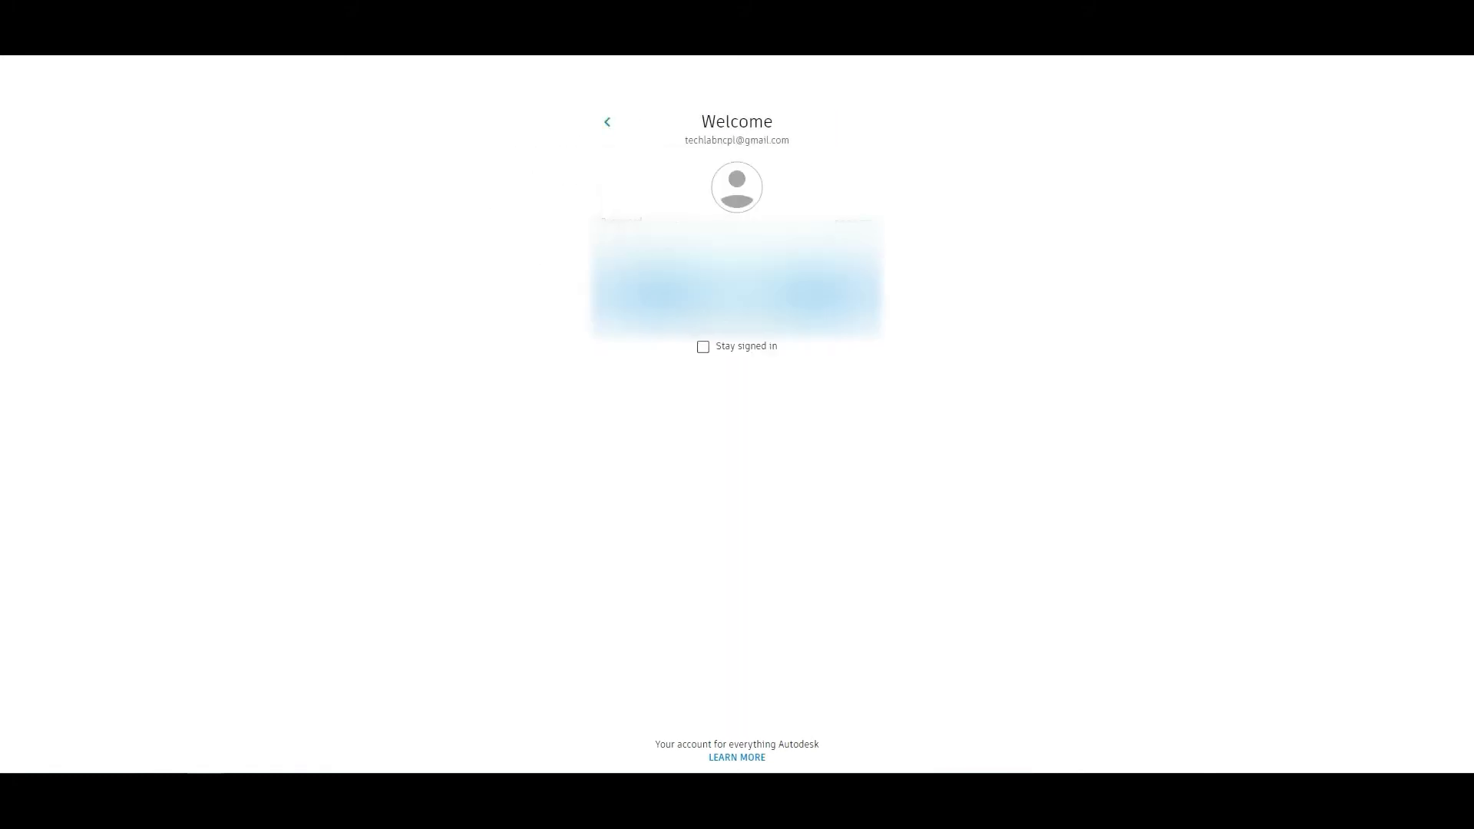
{"action": "left_click", "coordinate": [730, 240]}
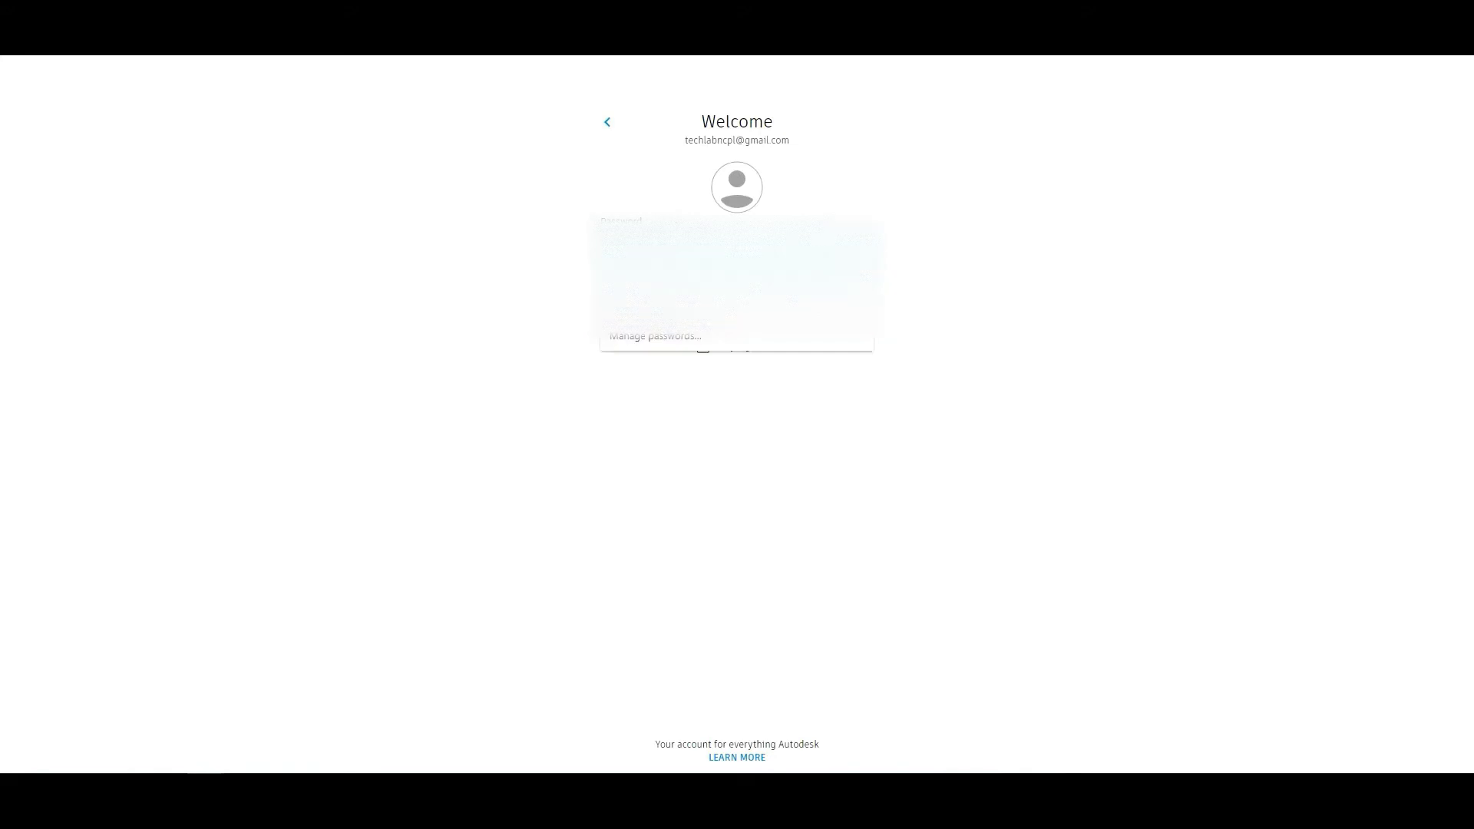
{"action": "left_click", "coordinate": [730, 281]}
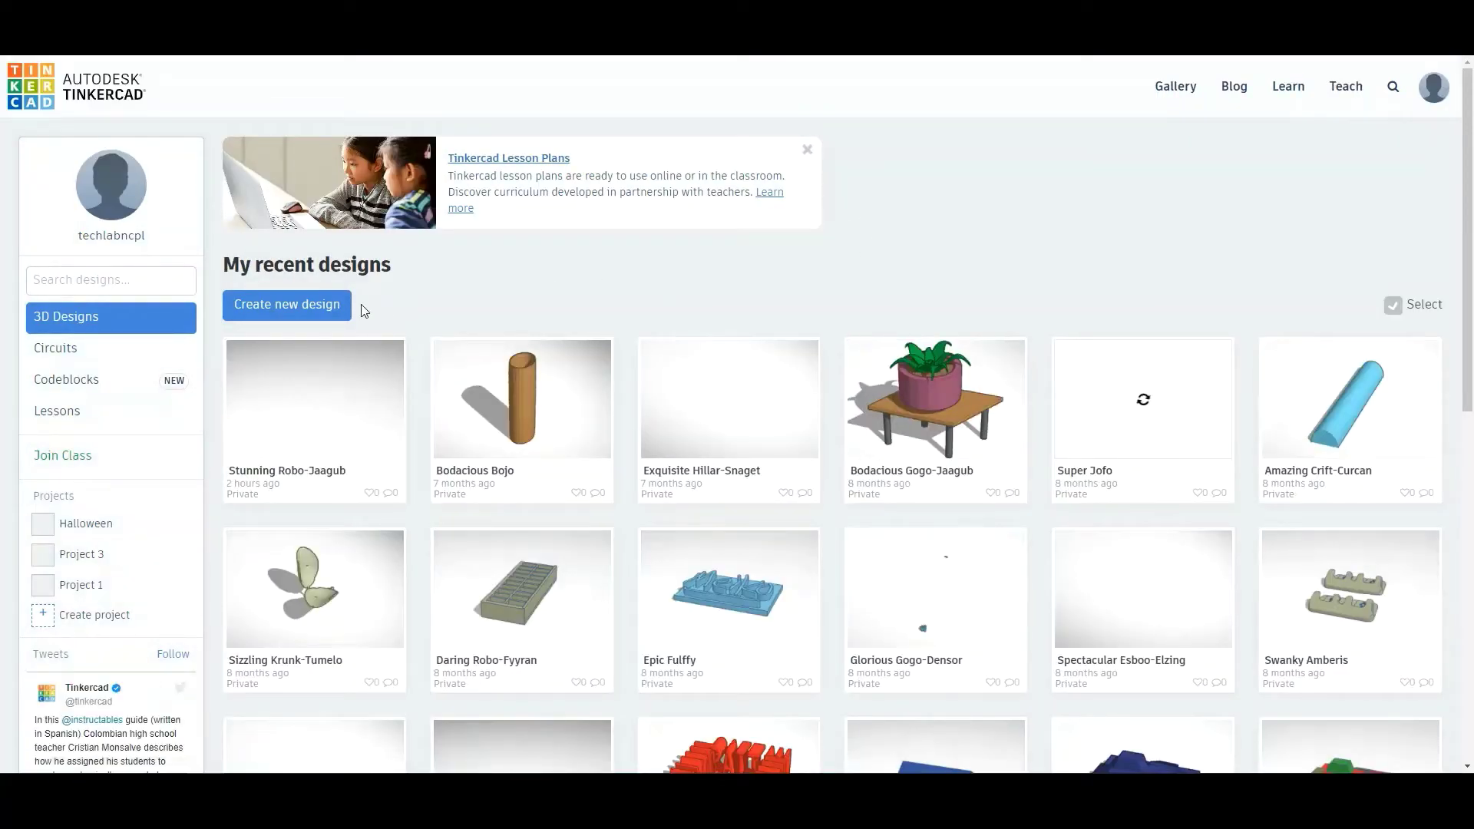
- Create a new 3D design and name it "3D pumpkin"
{"action": "left_click", "coordinate": [320, 311]}
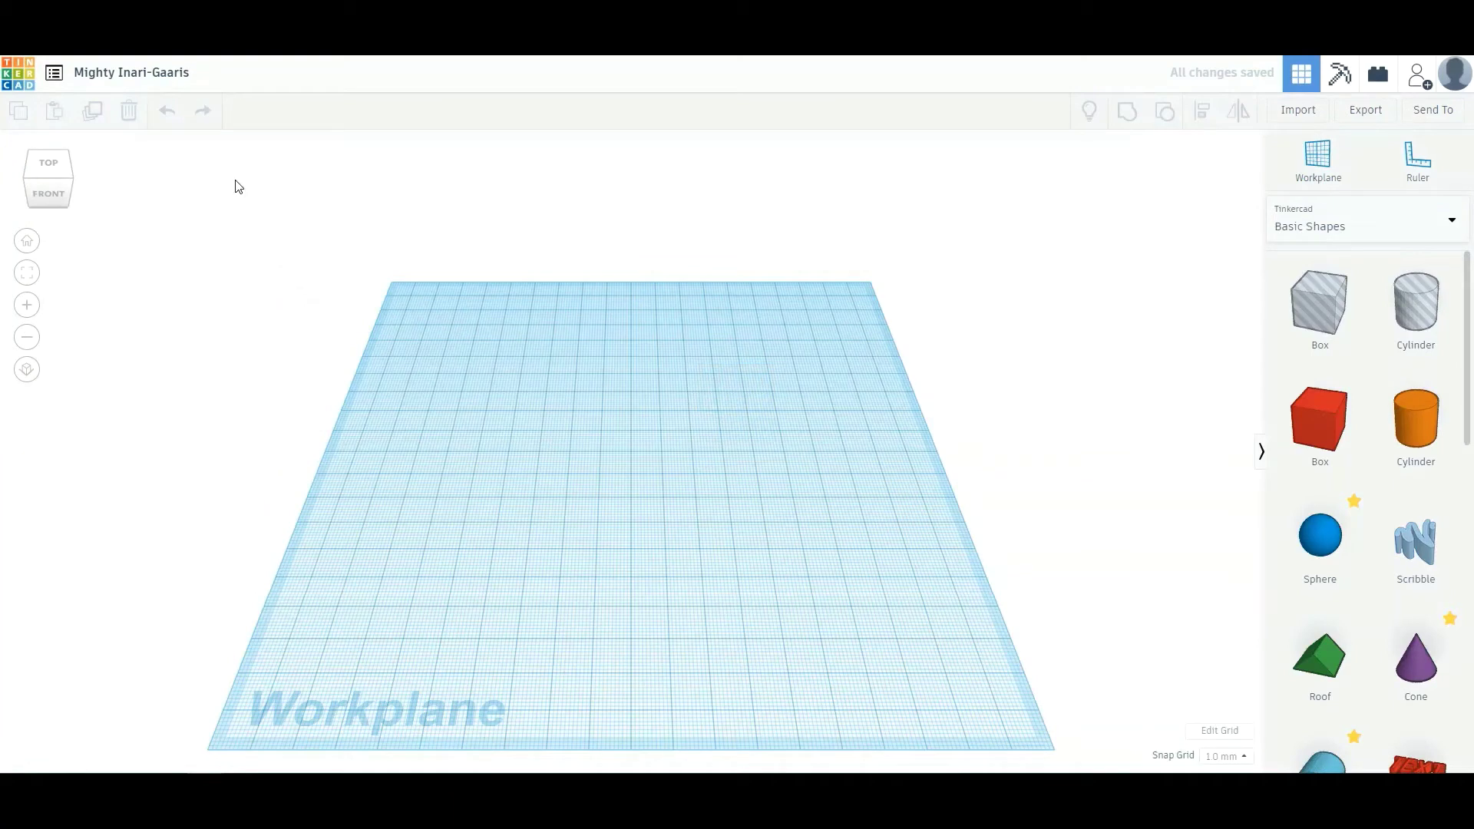
{"action": "left_click", "coordinate": [178, 74]}
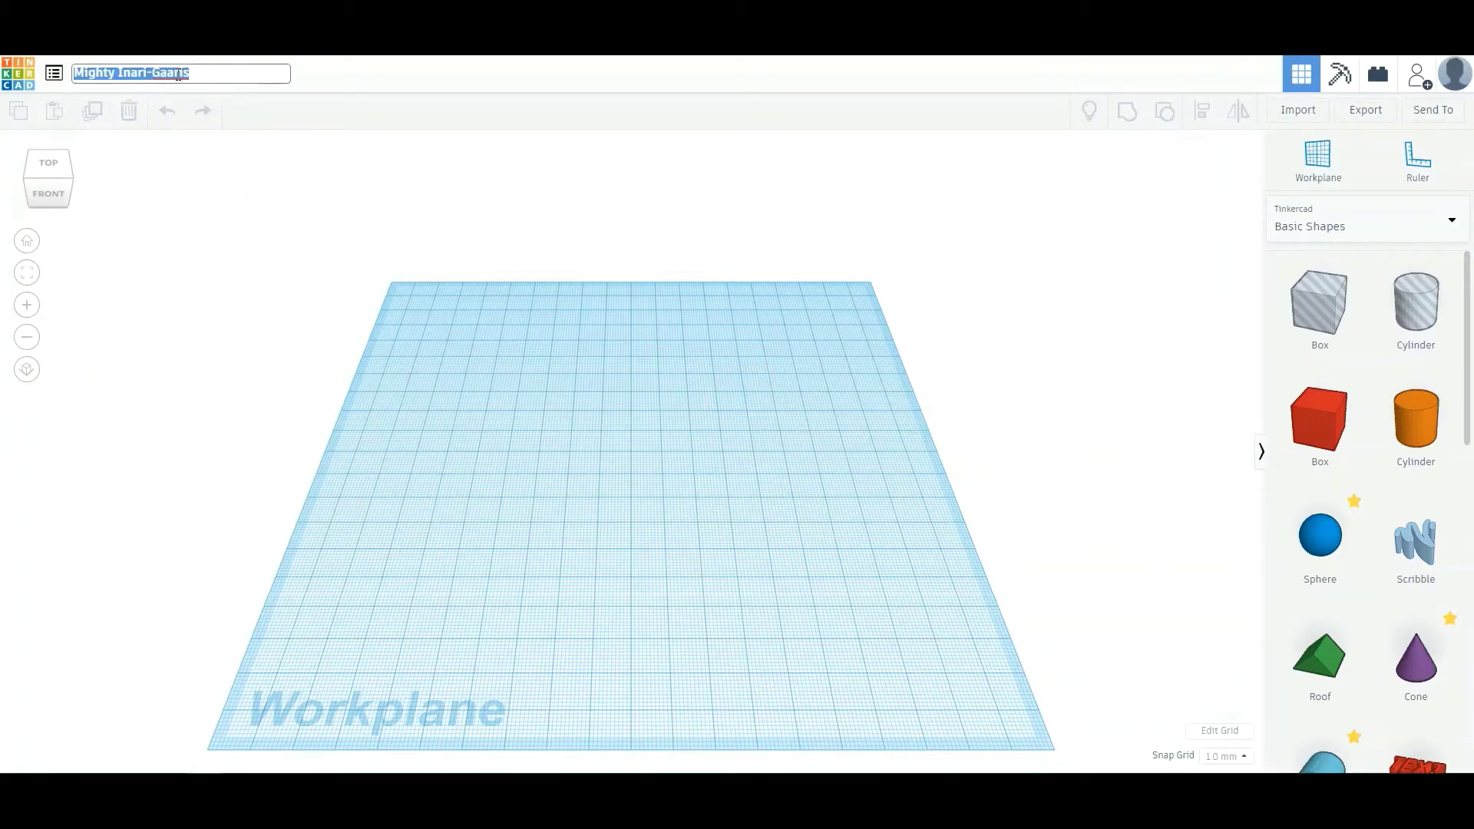
{"action": "type", "text": "3D "}
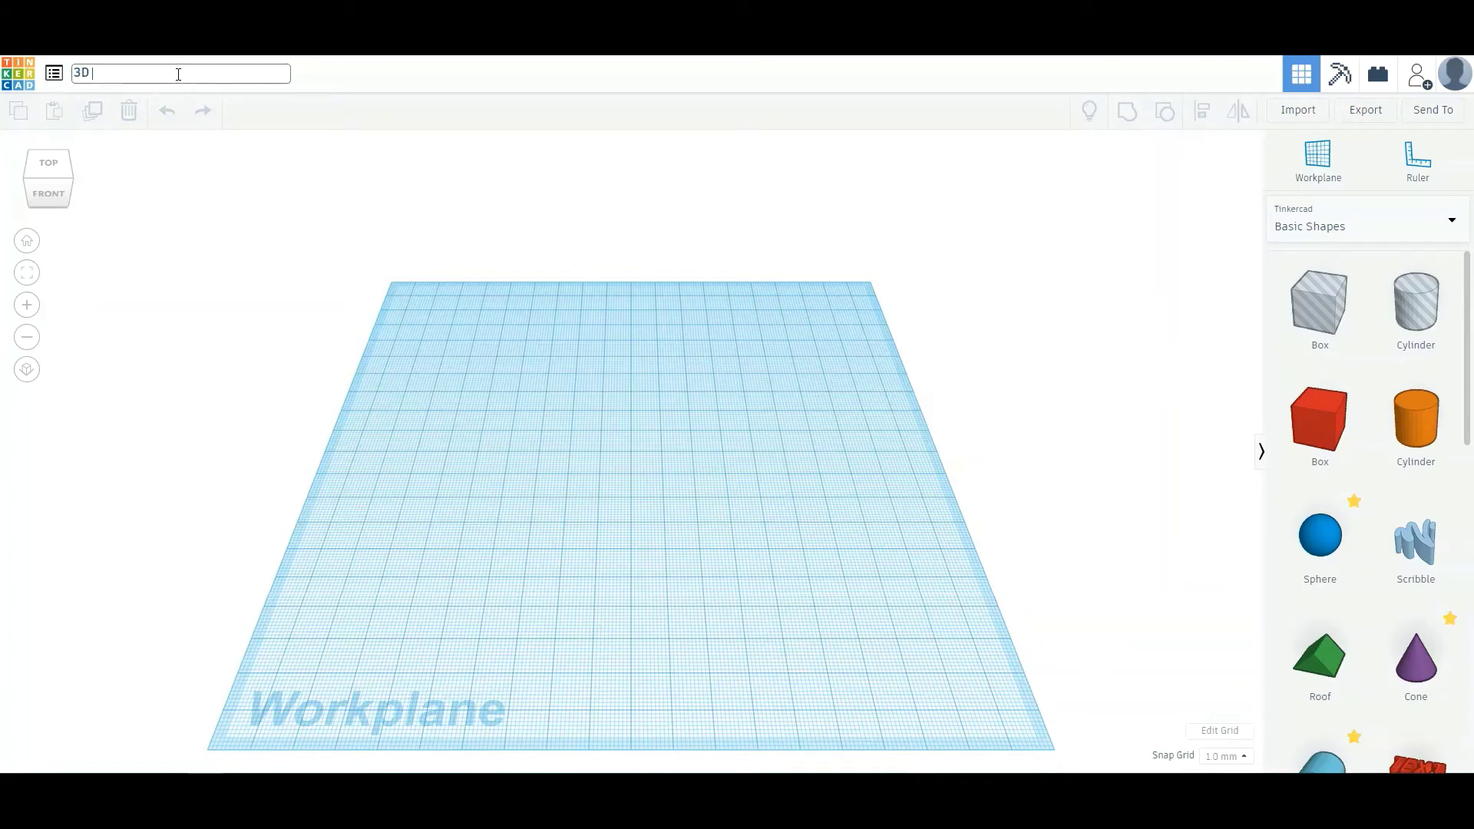
{"action": "type", "text": "pumpkin"}
{"action": "left_click", "coordinate": [206, 204]}
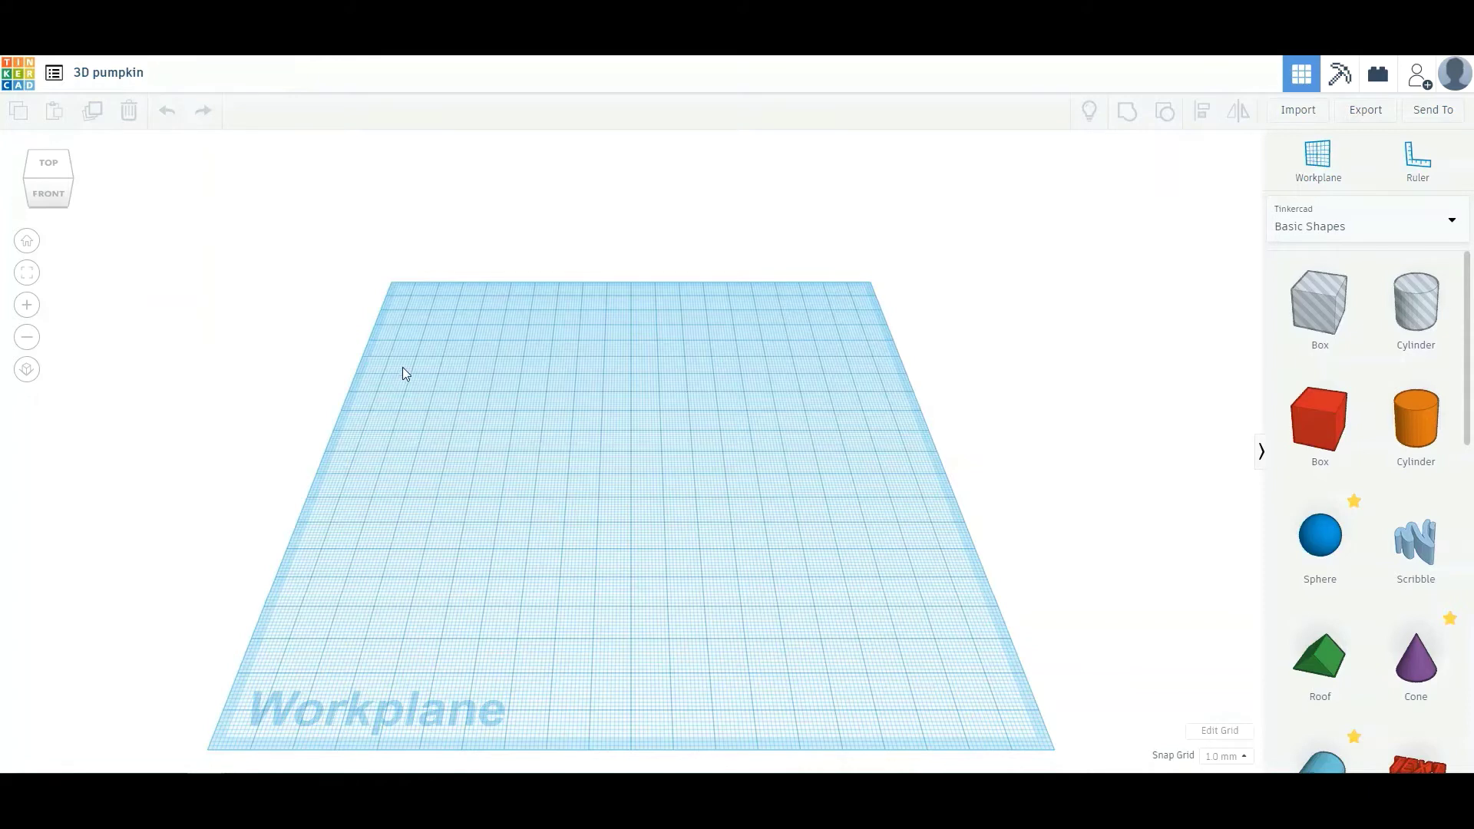
- Place an Egg from the Characters shape collection near the middle of the workplane
{"action": "left_click", "coordinate": [28, 186]}
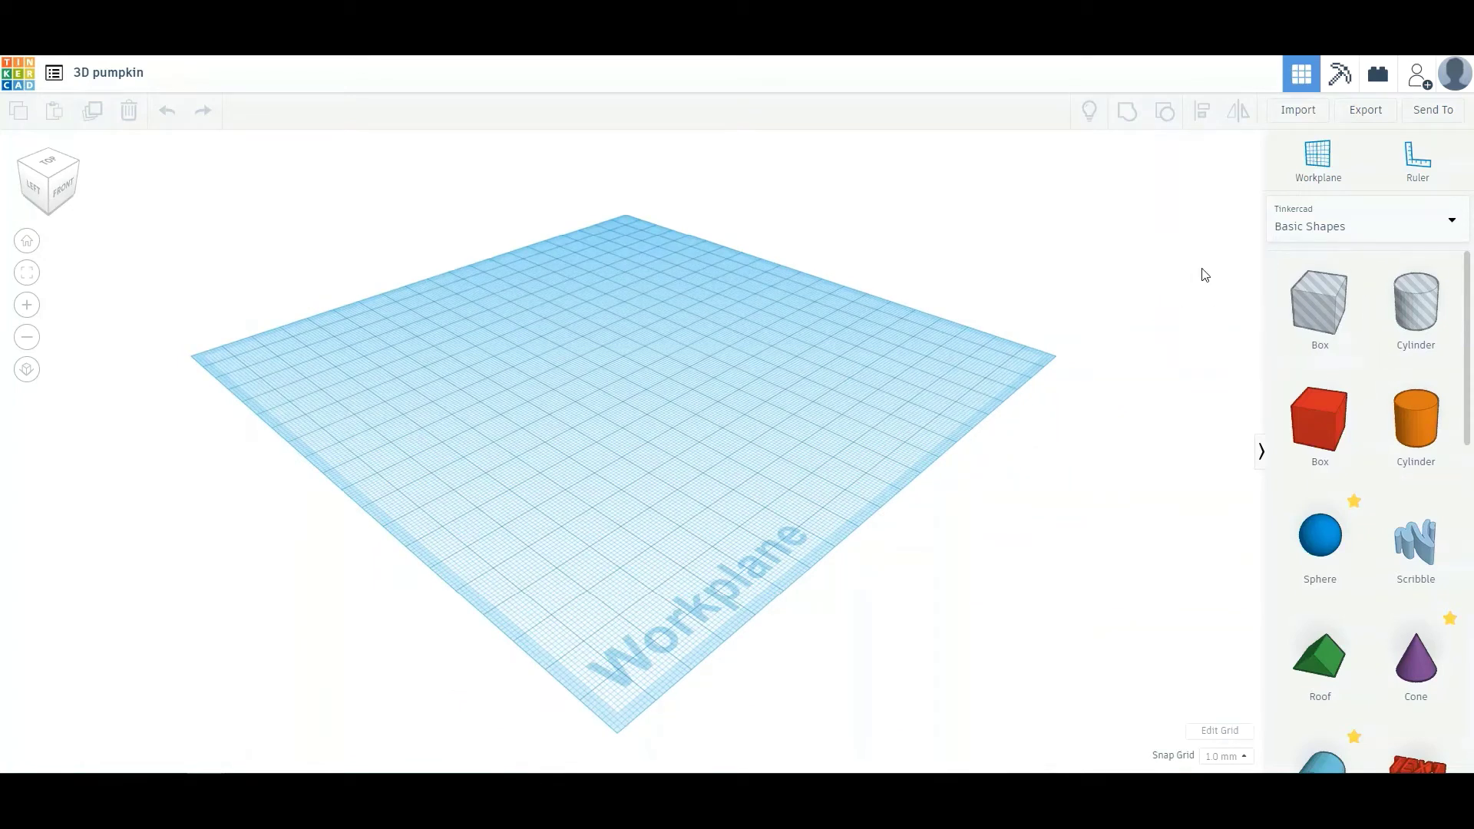
{"action": "left_click", "coordinate": [1380, 231]}
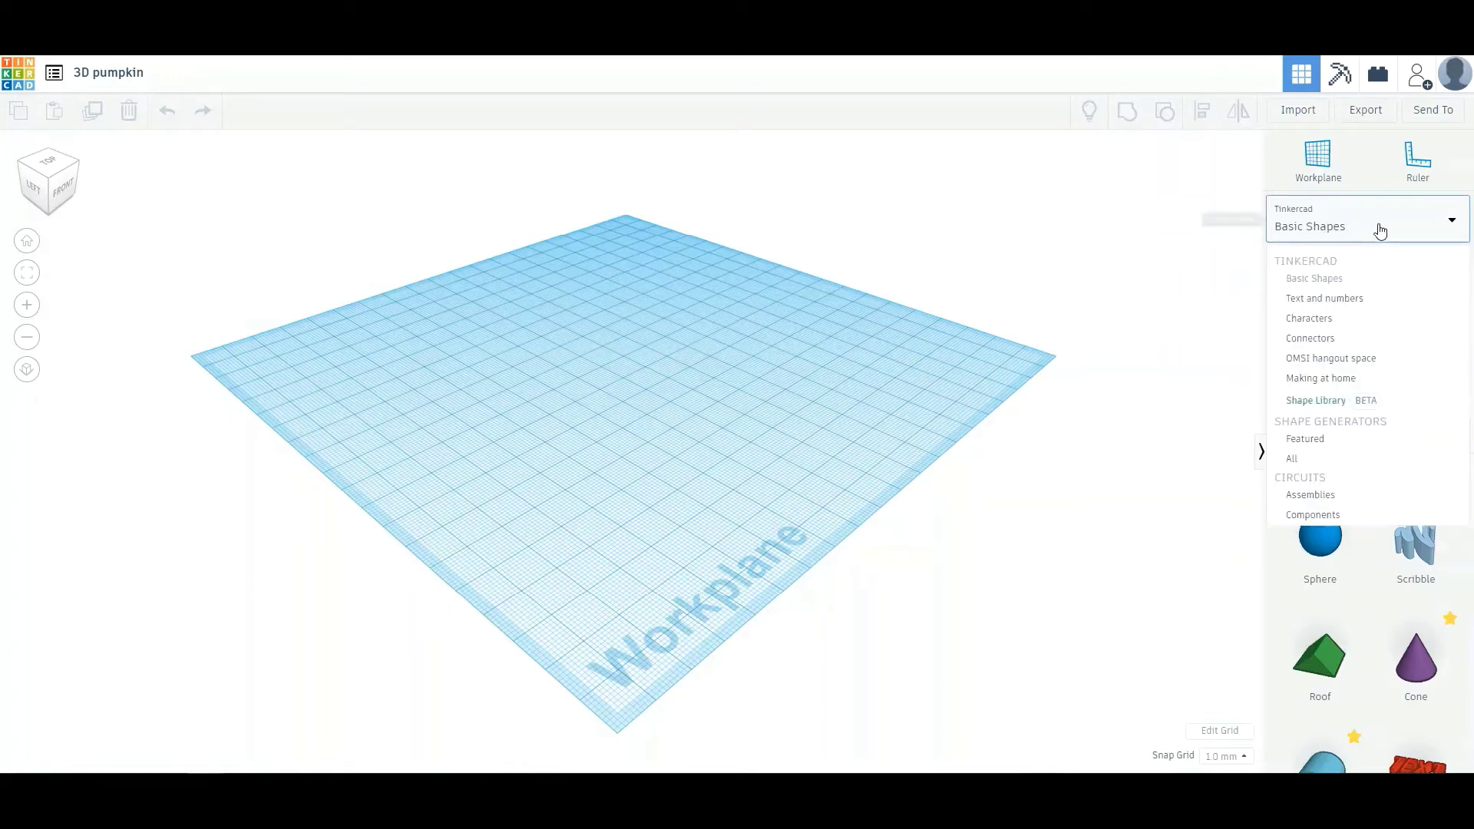
{"action": "left_click", "coordinate": [1330, 325]}
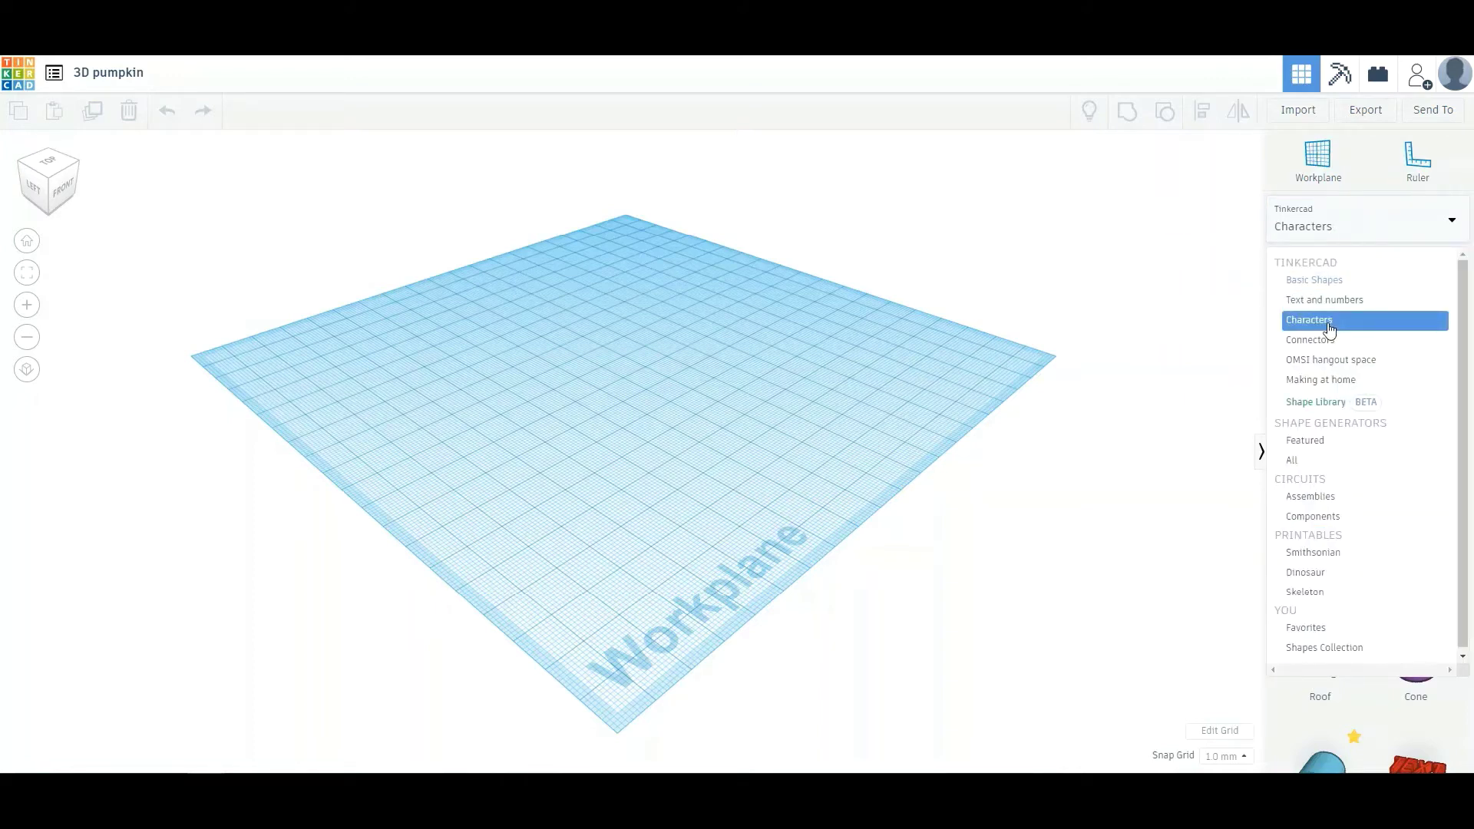
{"action": "scroll", "coordinate": [1352, 397], "scroll_direction": "down", "scroll_amount": 4}
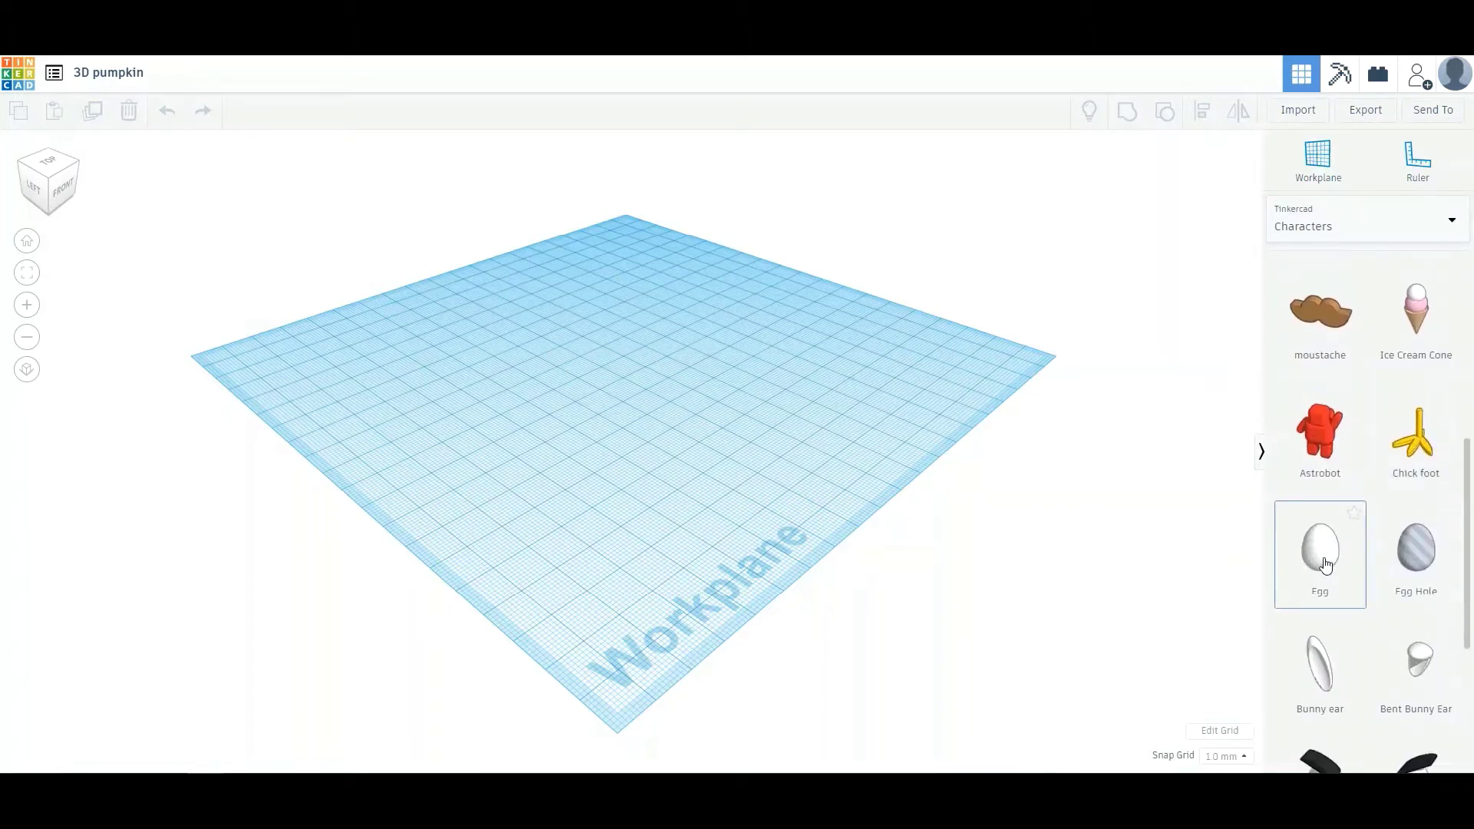
{"action": "left_click_drag", "start_coordinate": [1326, 565], "coordinate": [686, 438]}
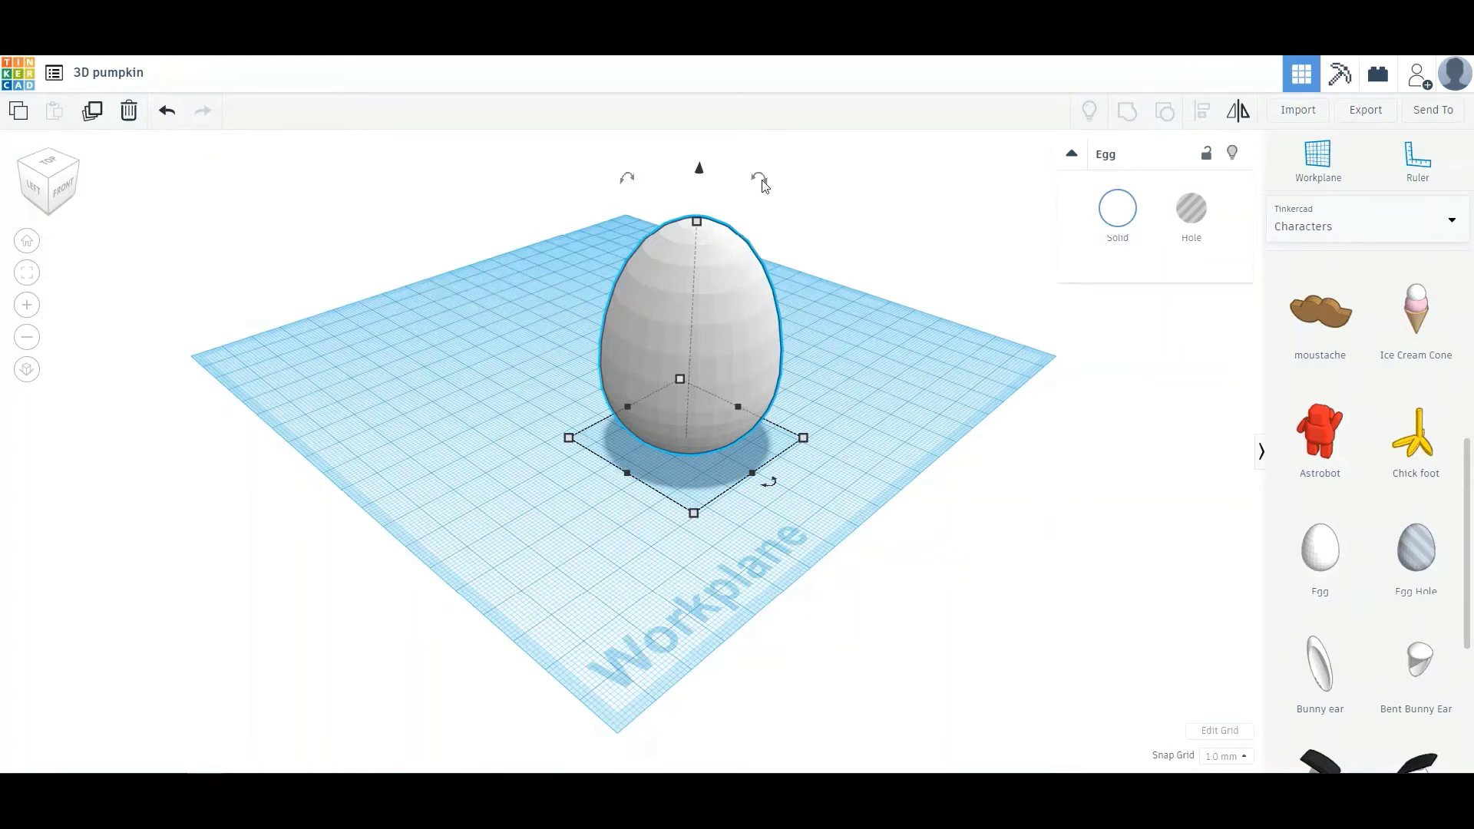
- Tip the egg onto its side by about -77° and lower it to sit on the workplane
{"action": "scroll", "coordinate": [762, 185], "scroll_direction": "up", "scroll_amount": 4}
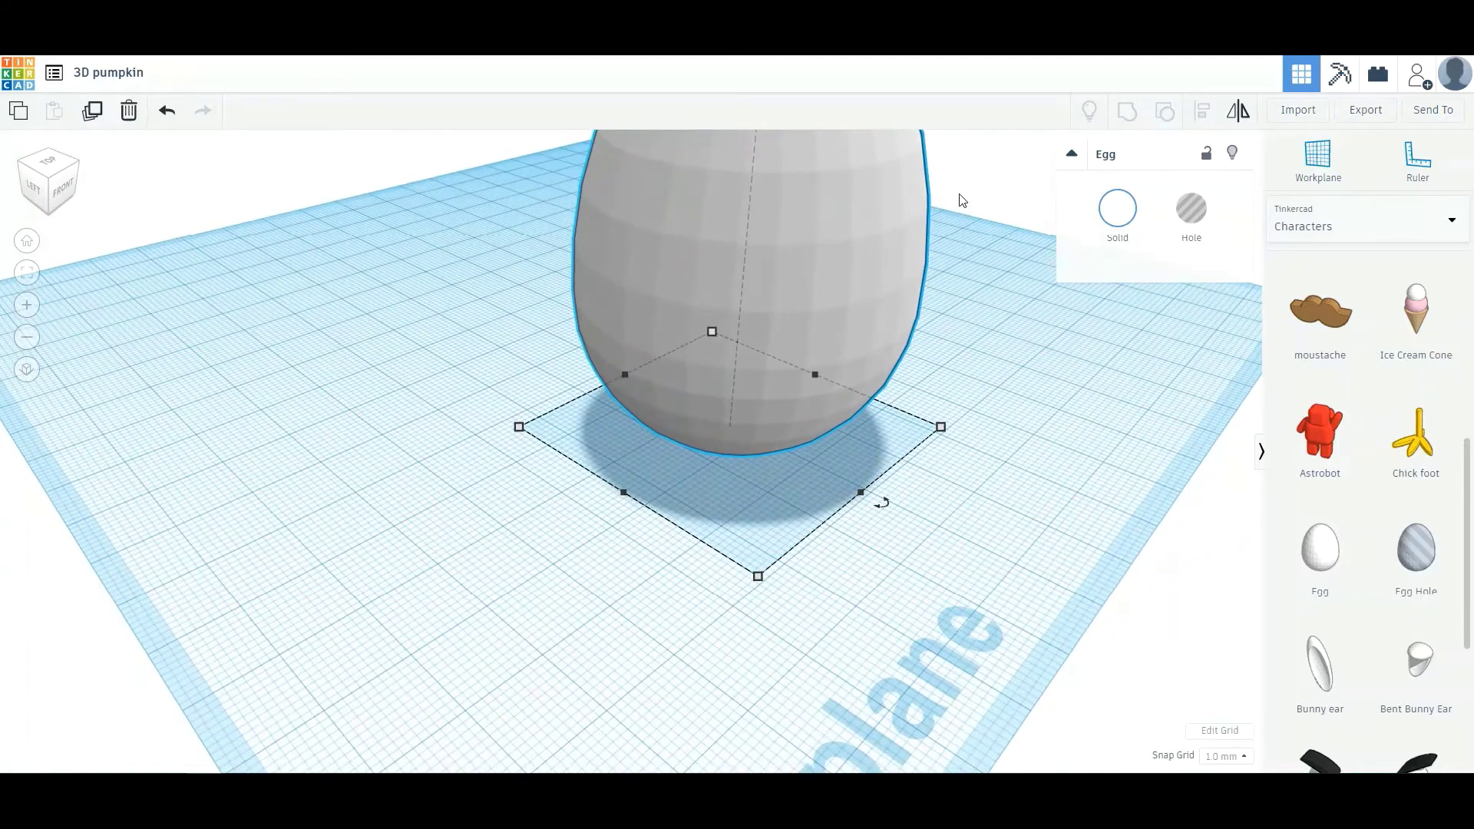
{"action": "scroll", "coordinate": [932, 447], "scroll_direction": "up", "scroll_amount": 2}
{"action": "left_click_drag", "start_coordinate": [856, 354], "coordinate": [638, 402]}
{"action": "scroll", "coordinate": [656, 419], "scroll_direction": "down", "scroll_amount": 3}
{"action": "scroll", "coordinate": [696, 467], "scroll_direction": "down", "scroll_amount": 2}
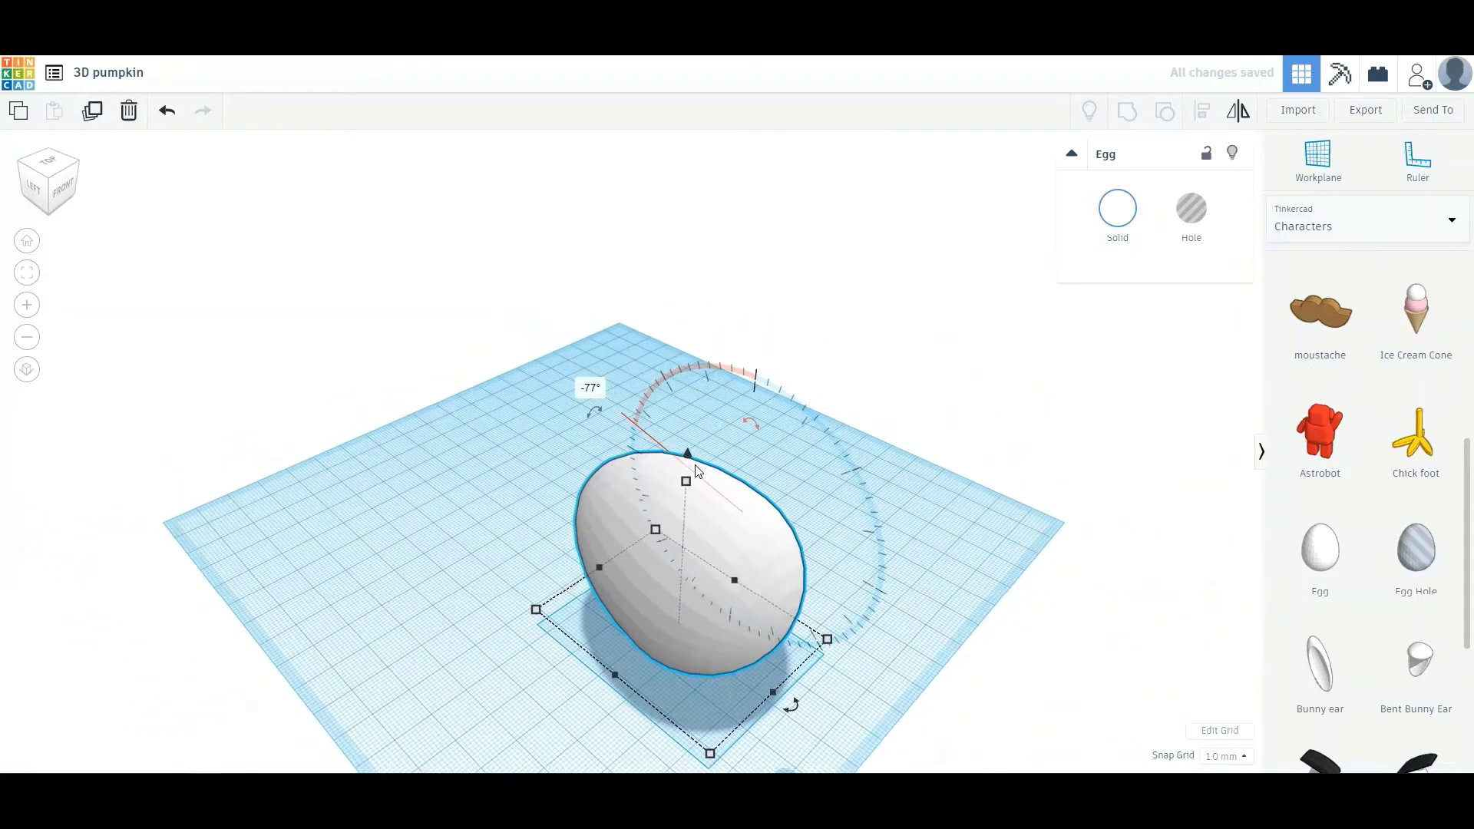
{"action": "left_click", "coordinate": [25, 339]}
{"action": "left_click", "coordinate": [27, 306]}
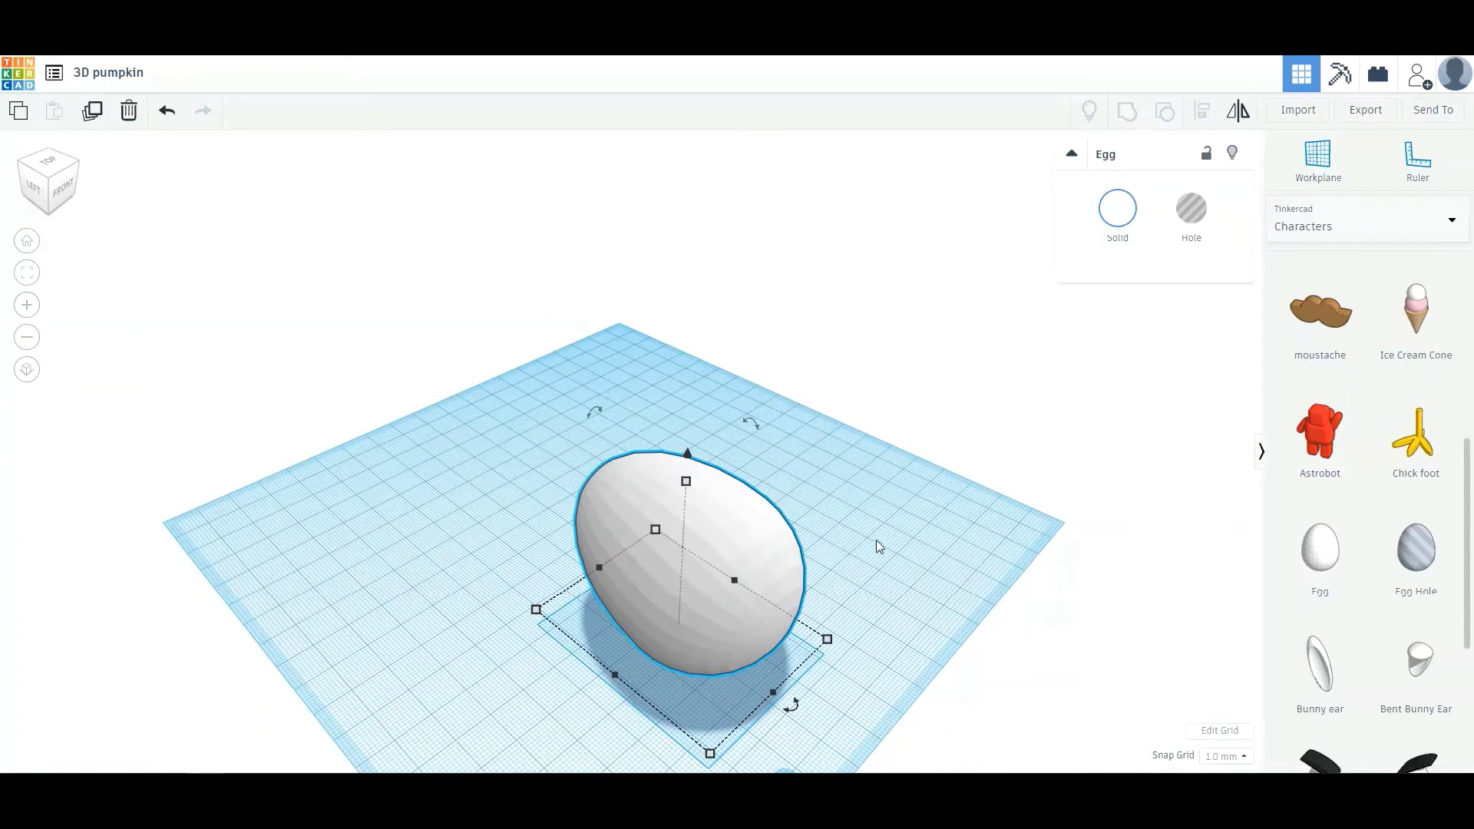
{"action": "middle_click_drag", "start_coordinate": [884, 528], "coordinate": [876, 449]}
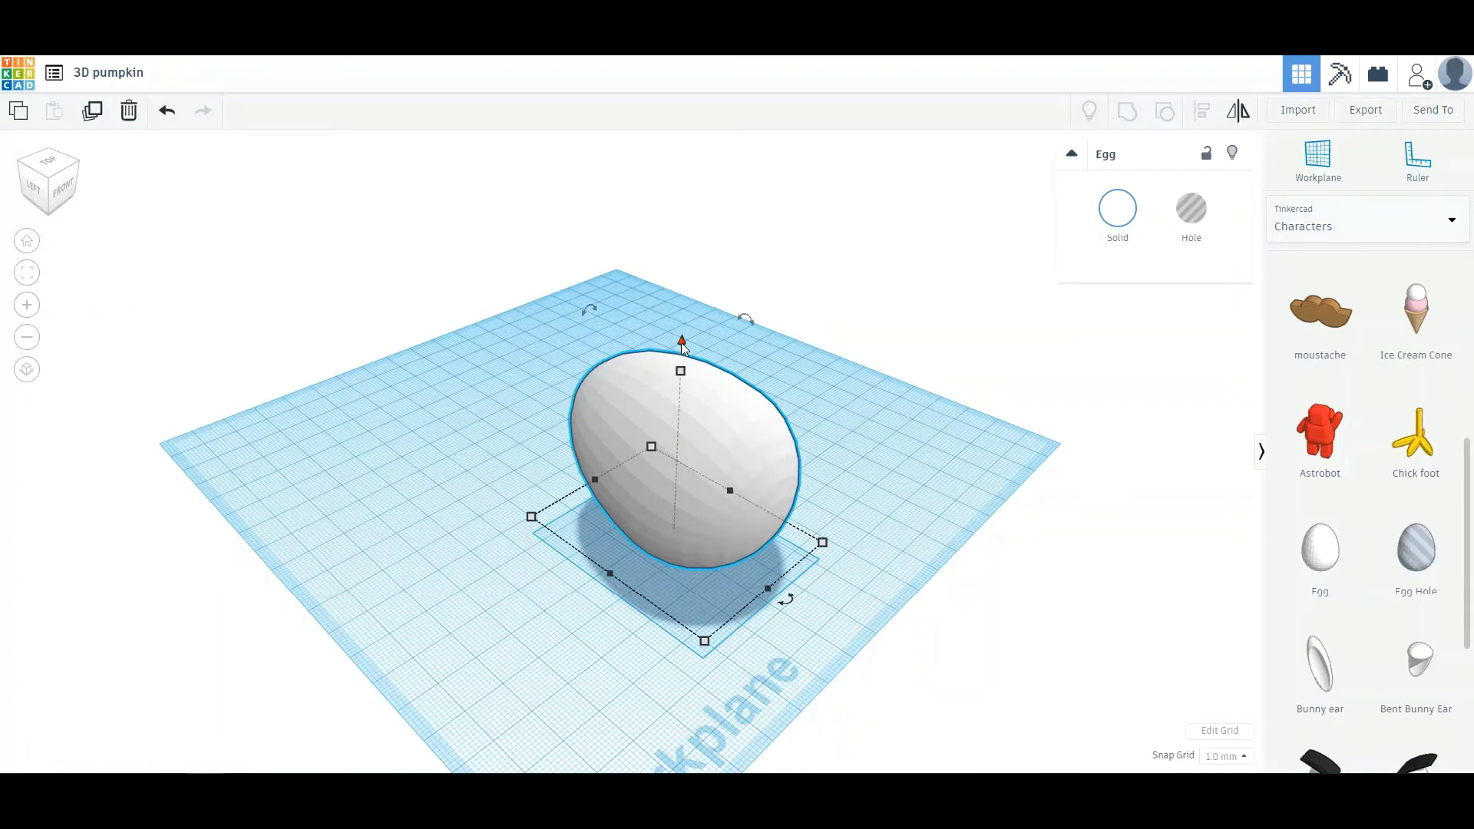
{"action": "left_click_drag", "start_coordinate": [683, 341], "coordinate": [685, 367]}
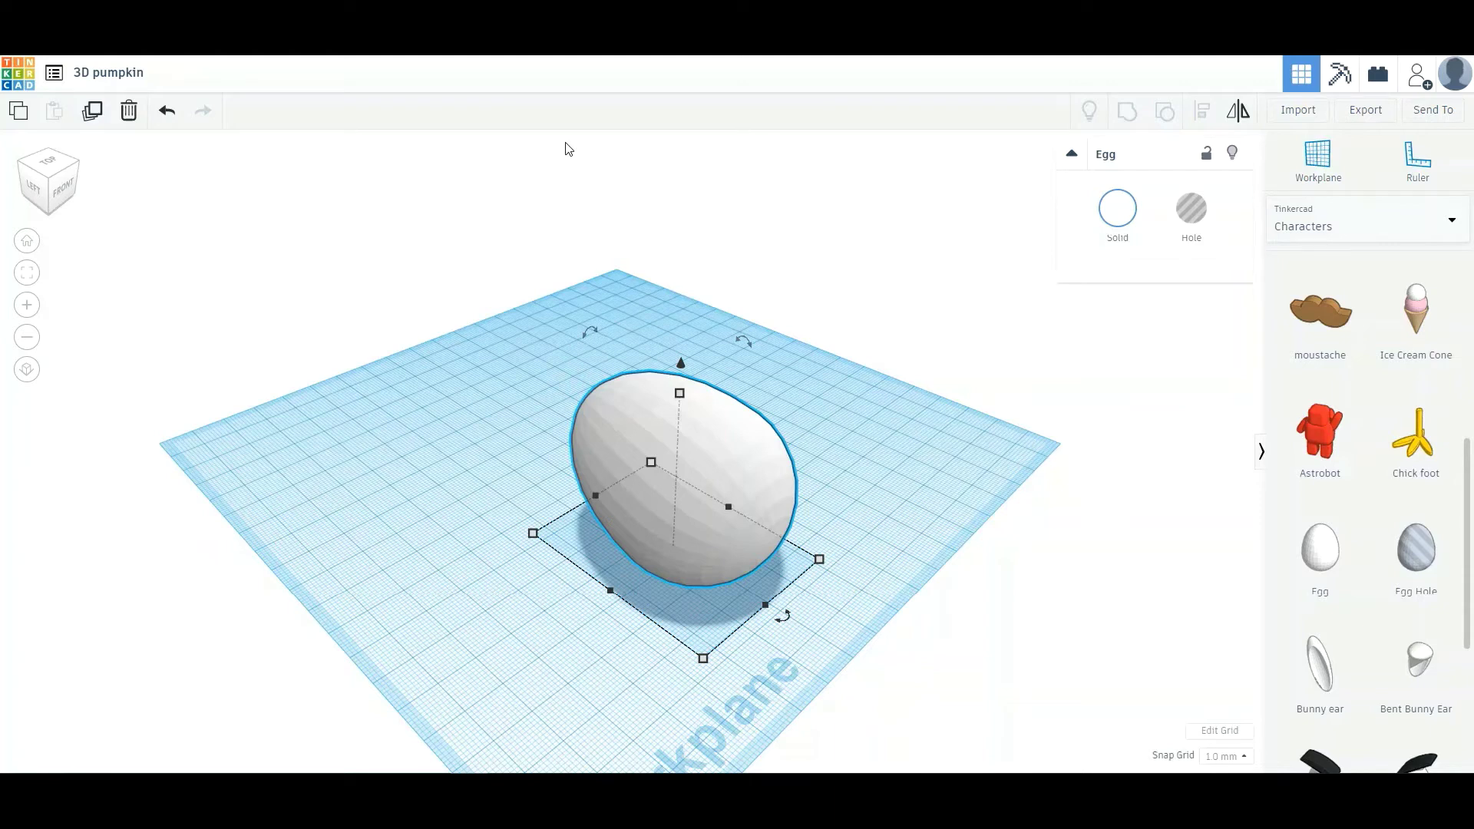
- Duplicate the tilted egg in place and rotate the copy partway around the vertical axis
{"action": "left_click", "coordinate": [64, 176]}
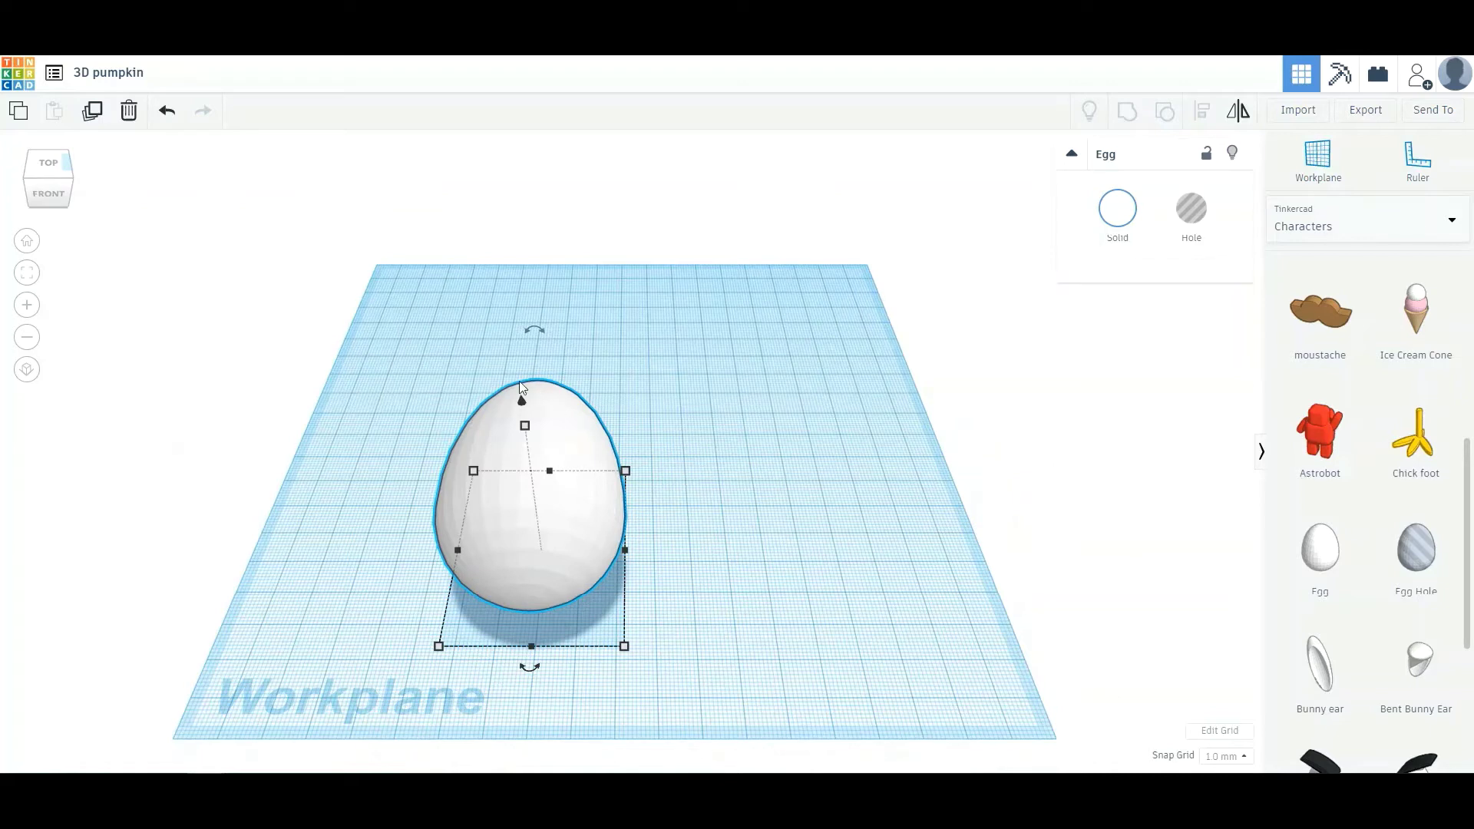
{"action": "left_click", "coordinate": [659, 427]}
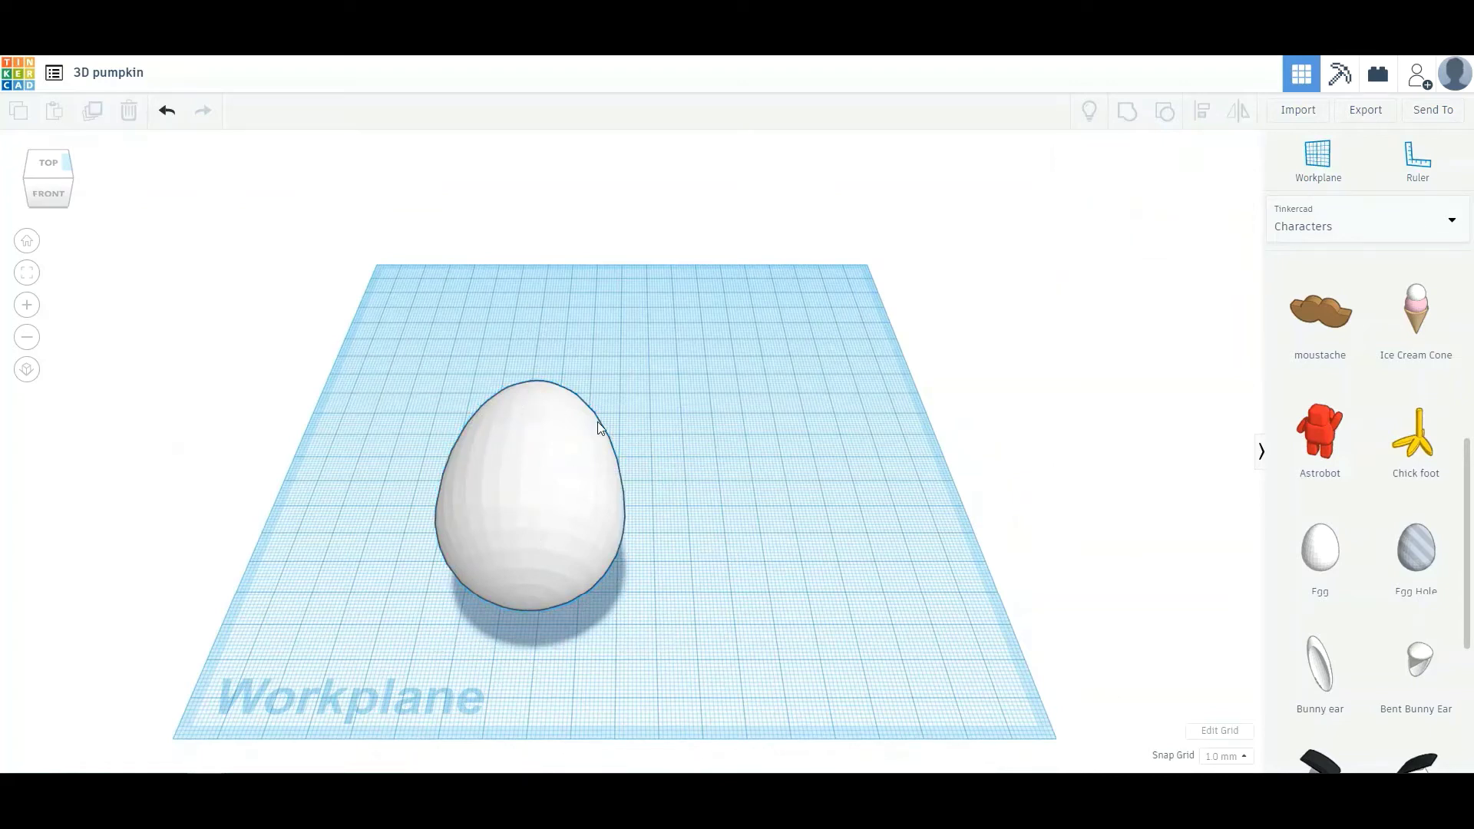
{"action": "left_click", "coordinate": [509, 441]}
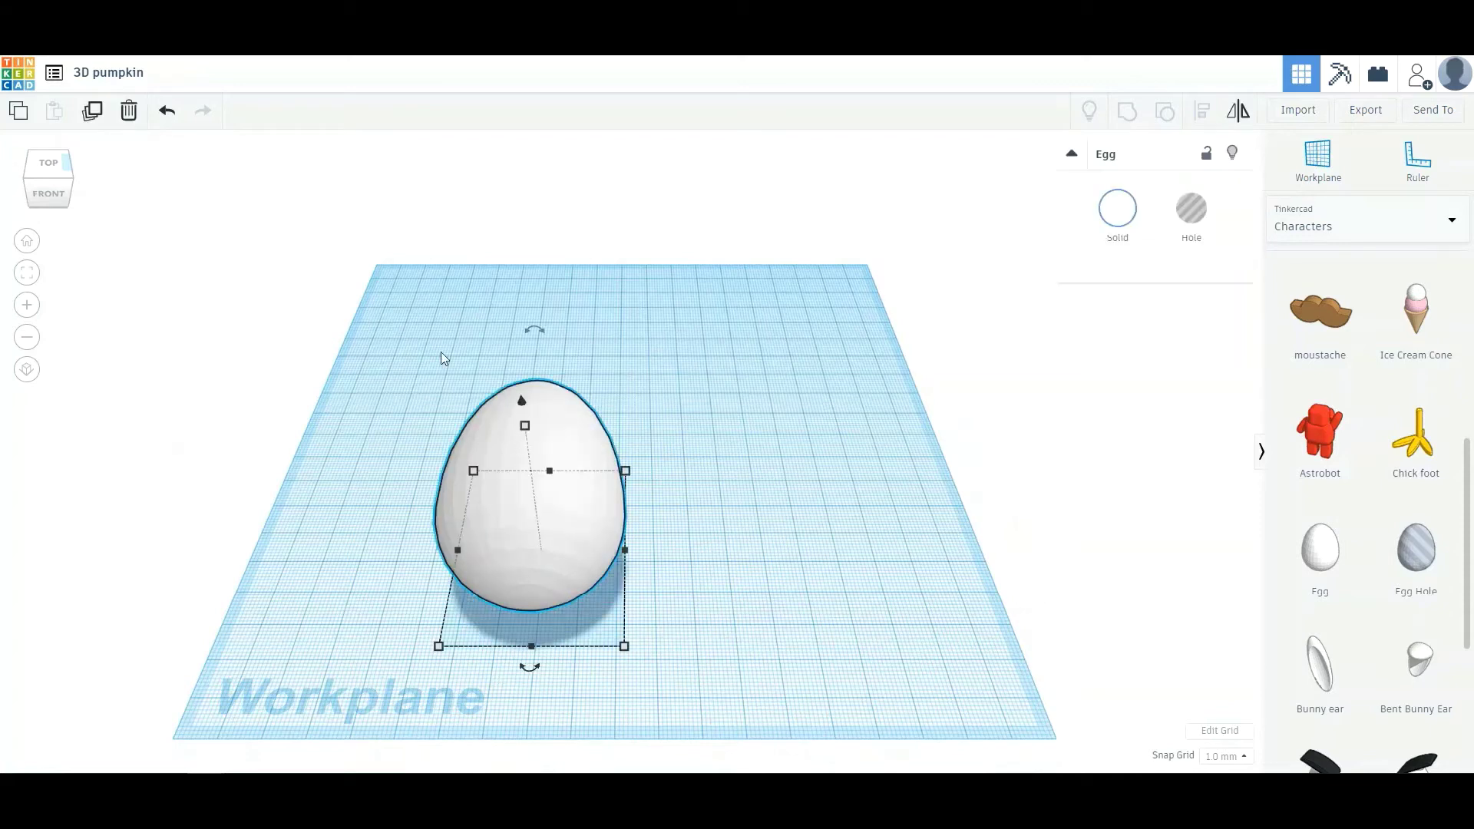
{"action": "left_click", "coordinate": [91, 113]}
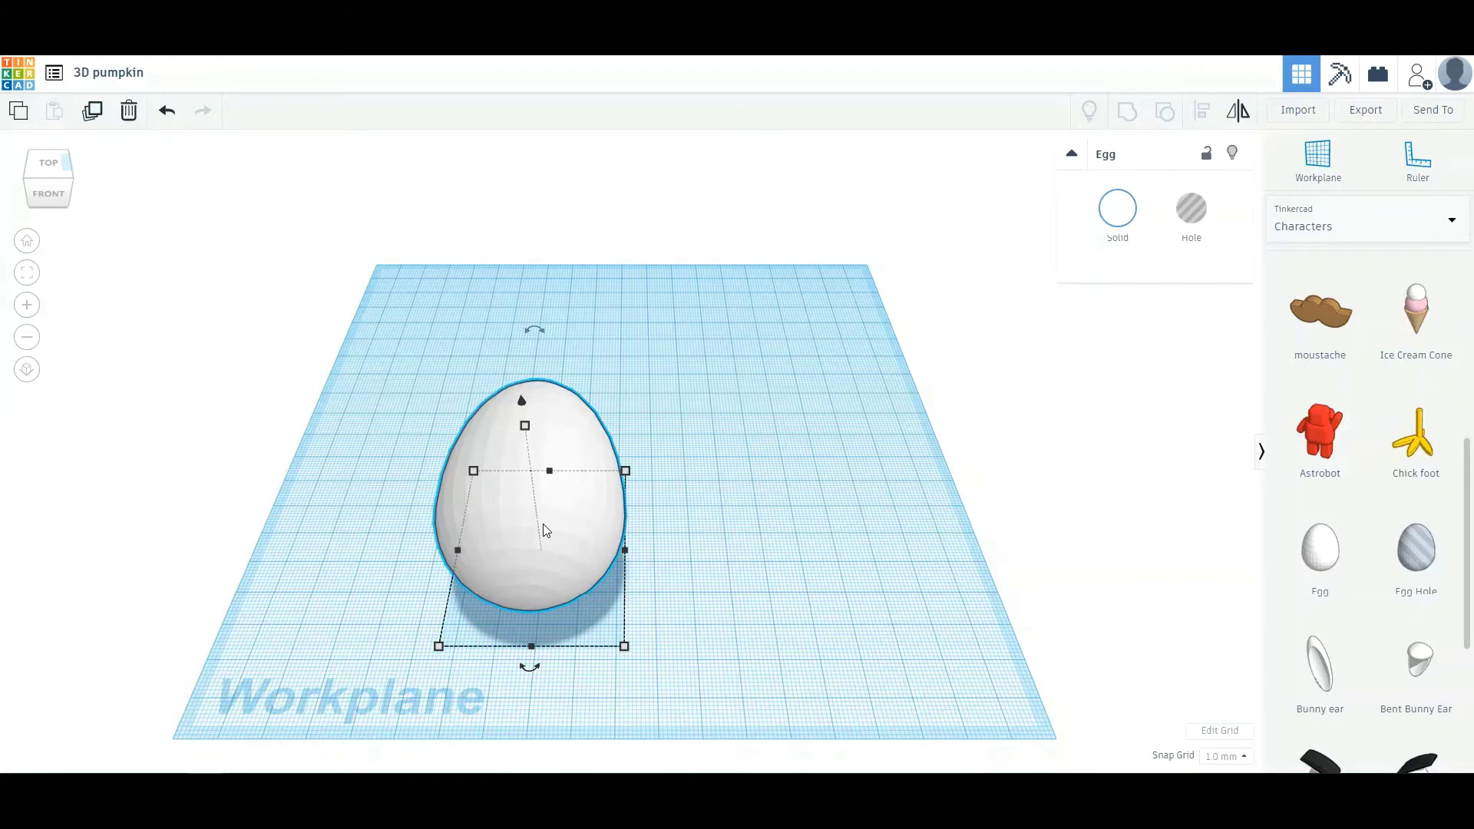
{"action": "left_click_drag", "start_coordinate": [528, 671], "coordinate": [600, 661]}
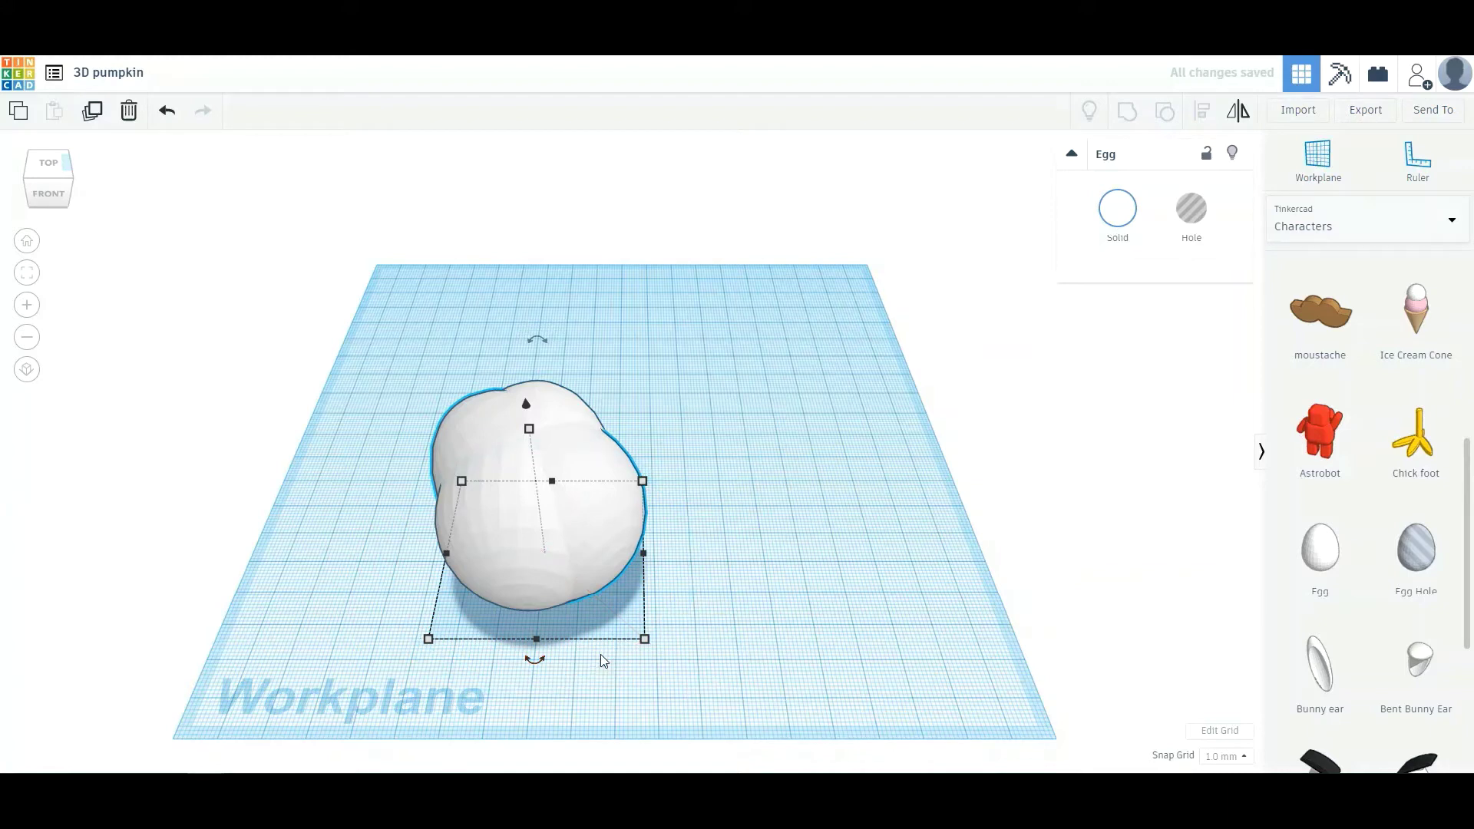
- Nudge the rotated egg copy to the right and slightly back so it forms the pumpkin's second segment beside the first
{"action": "key", "text": "Right"}
{"action": "key", "text": "Right"}
{"action": "key", "text": "Right"}
{"action": "key", "text": "Right"}
{"action": "key", "text": "Right"}
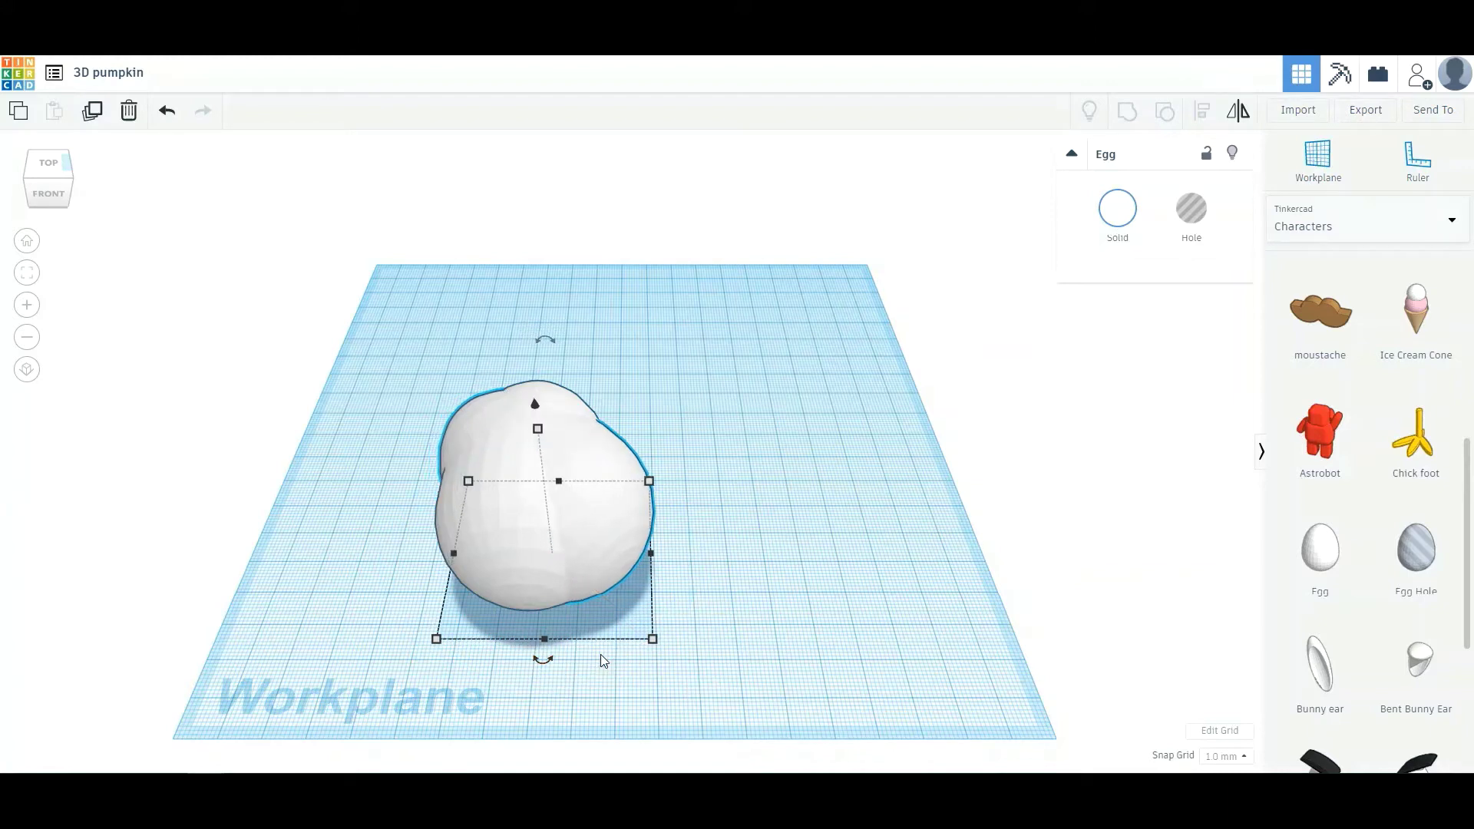
{"action": "key", "text": "Right"}
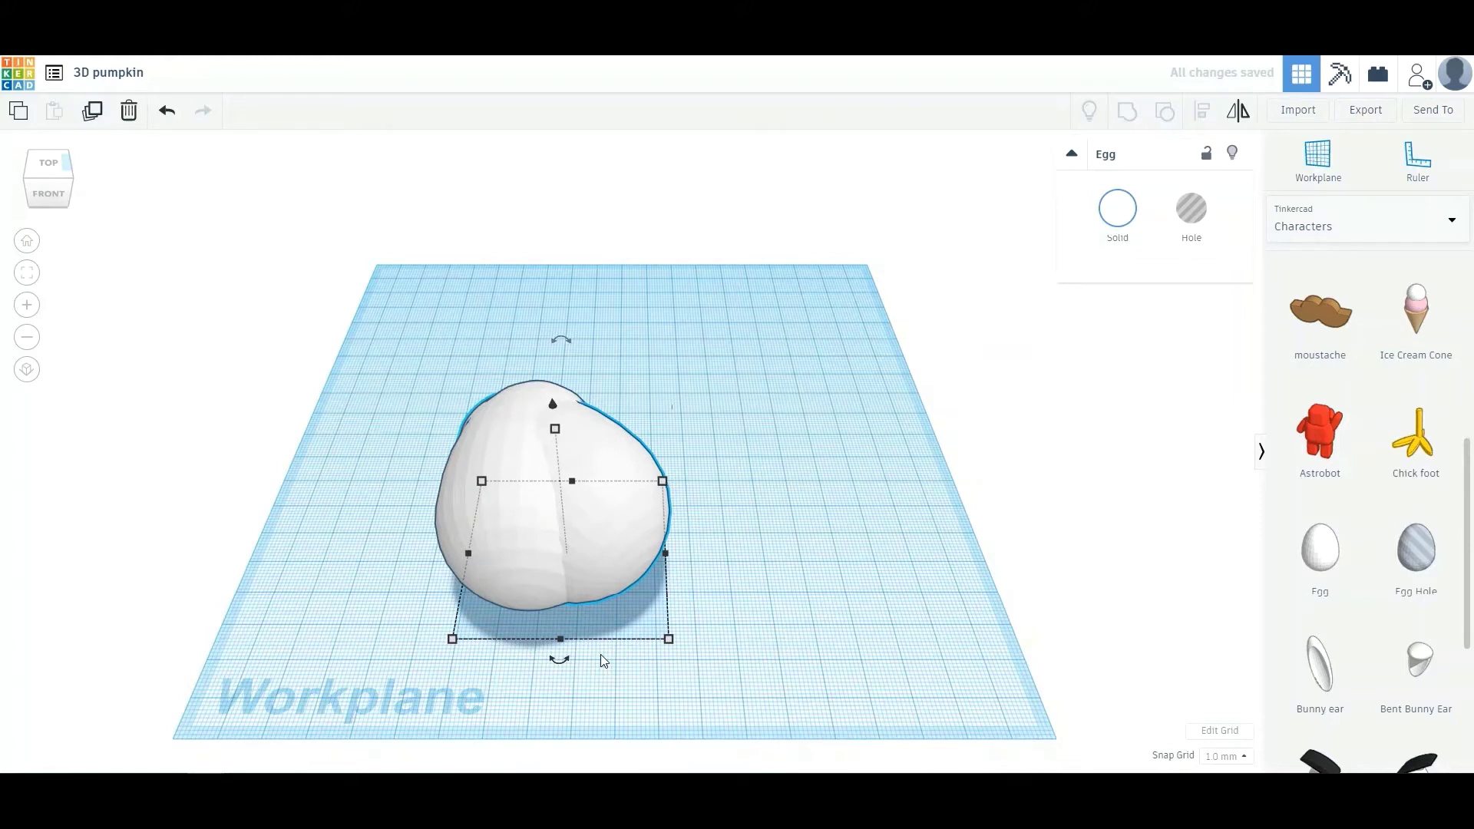
{"action": "key", "text": "Up"}
{"action": "key", "text": "Up"}
{"action": "key", "text": "Up"}
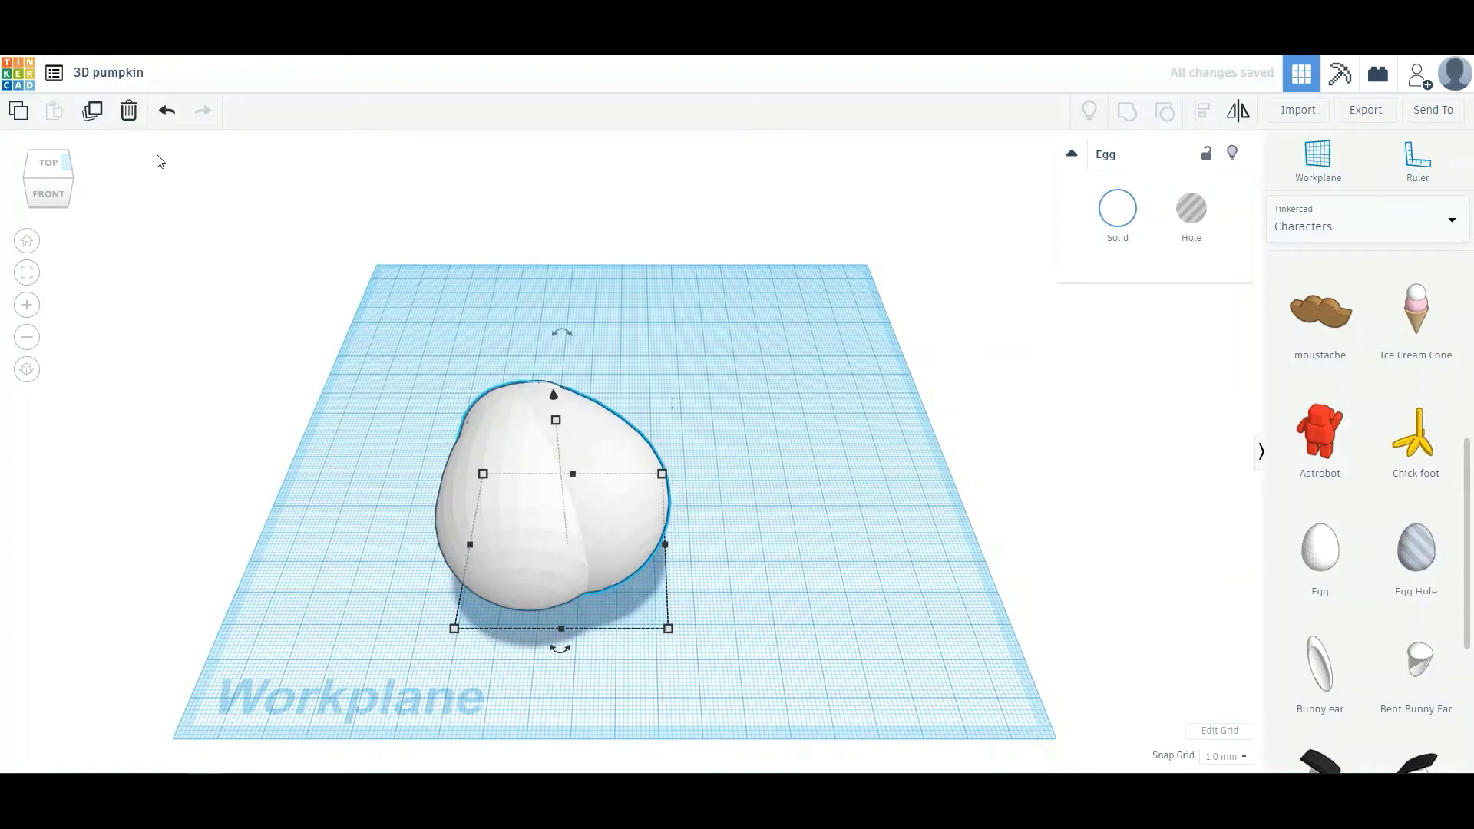
- Repeat the duplication with the same rotation and offset six more times to complete a ring of eight egg segments
{"action": "left_click", "coordinate": [93, 115]}
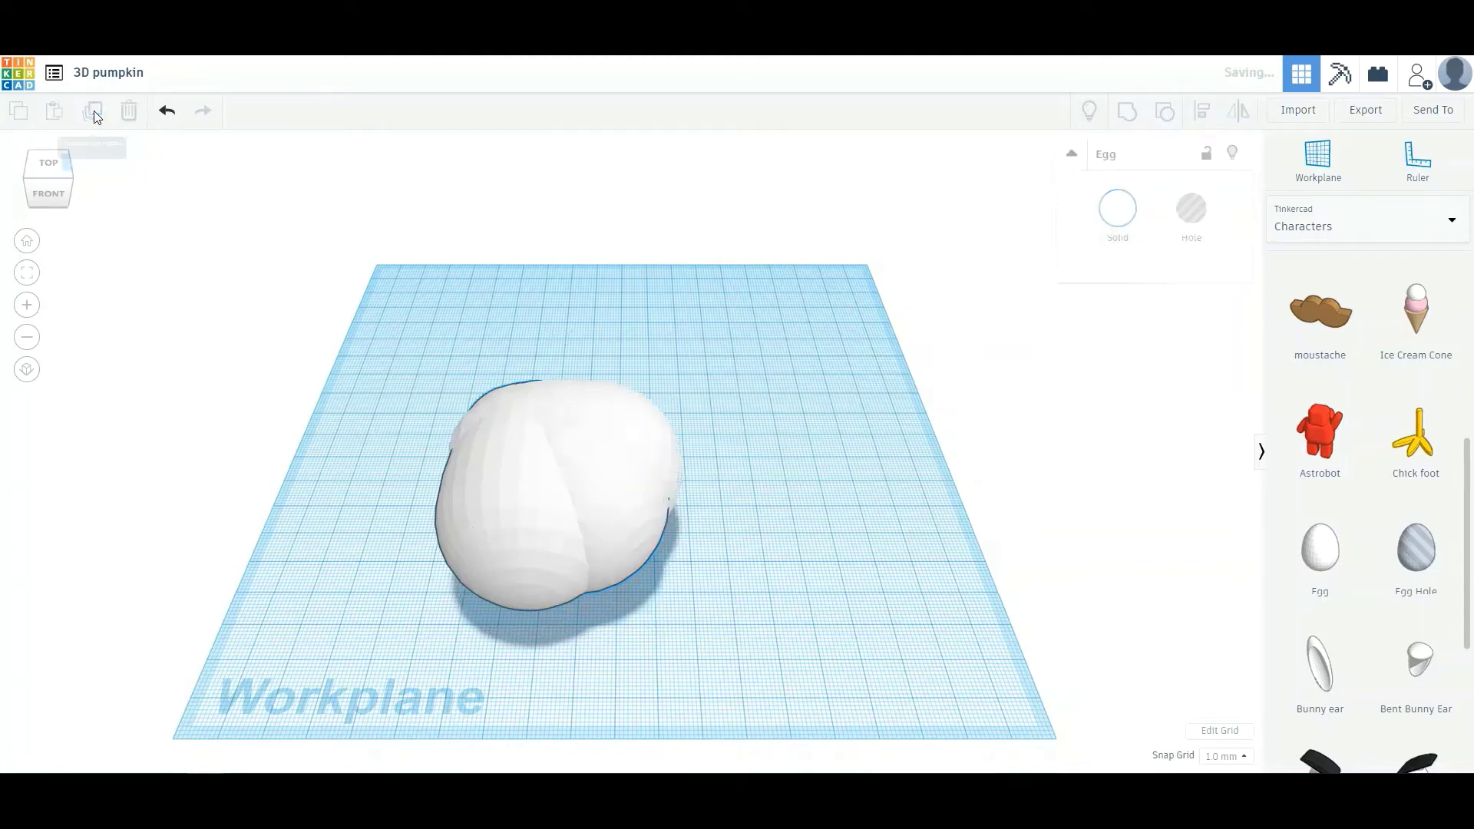
{"action": "left_click", "coordinate": [94, 115]}
{"action": "left_click", "coordinate": [94, 115]}
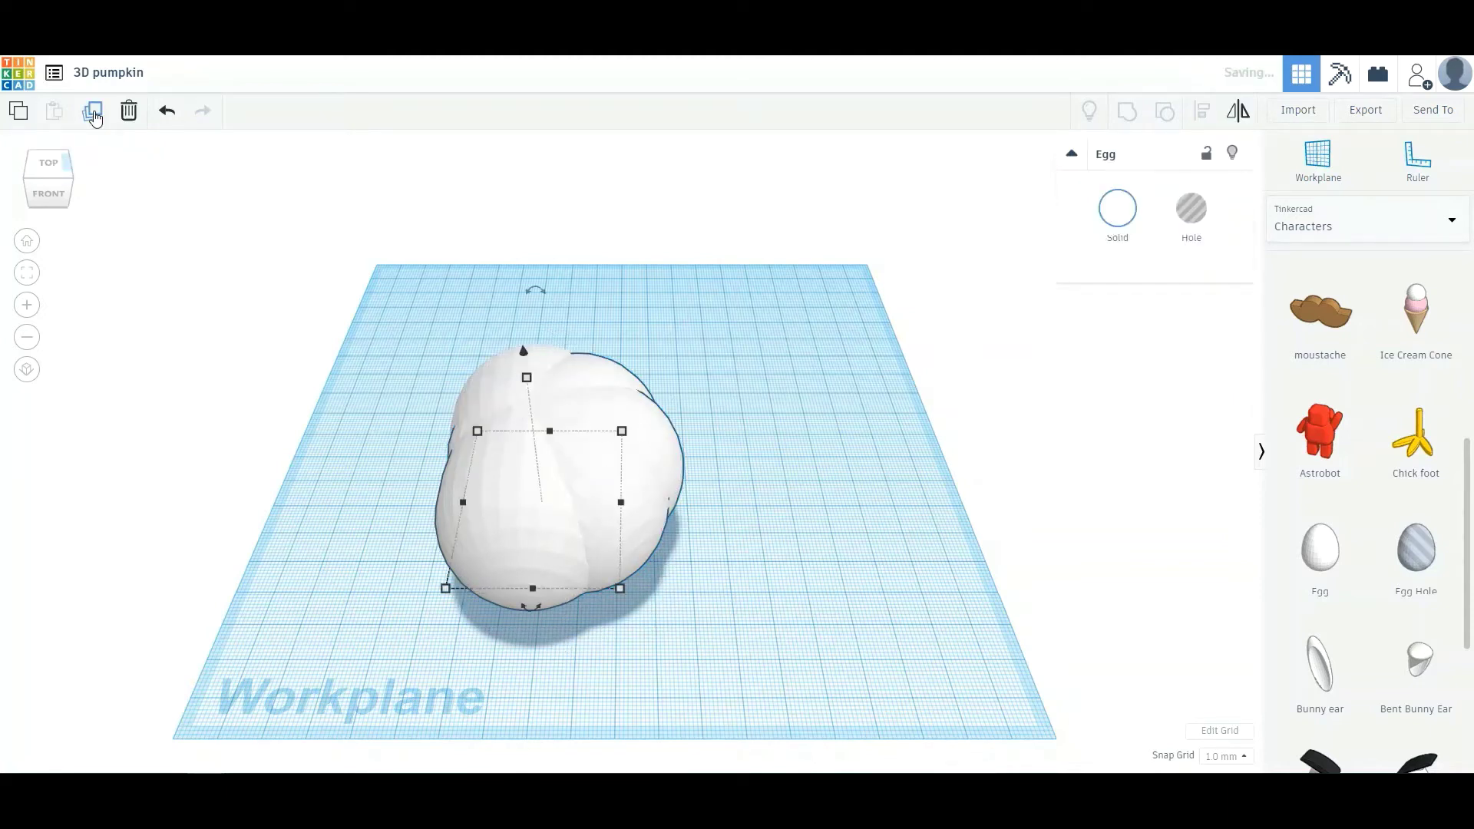
{"action": "left_click", "coordinate": [93, 115]}
{"action": "left_click", "coordinate": [94, 115]}
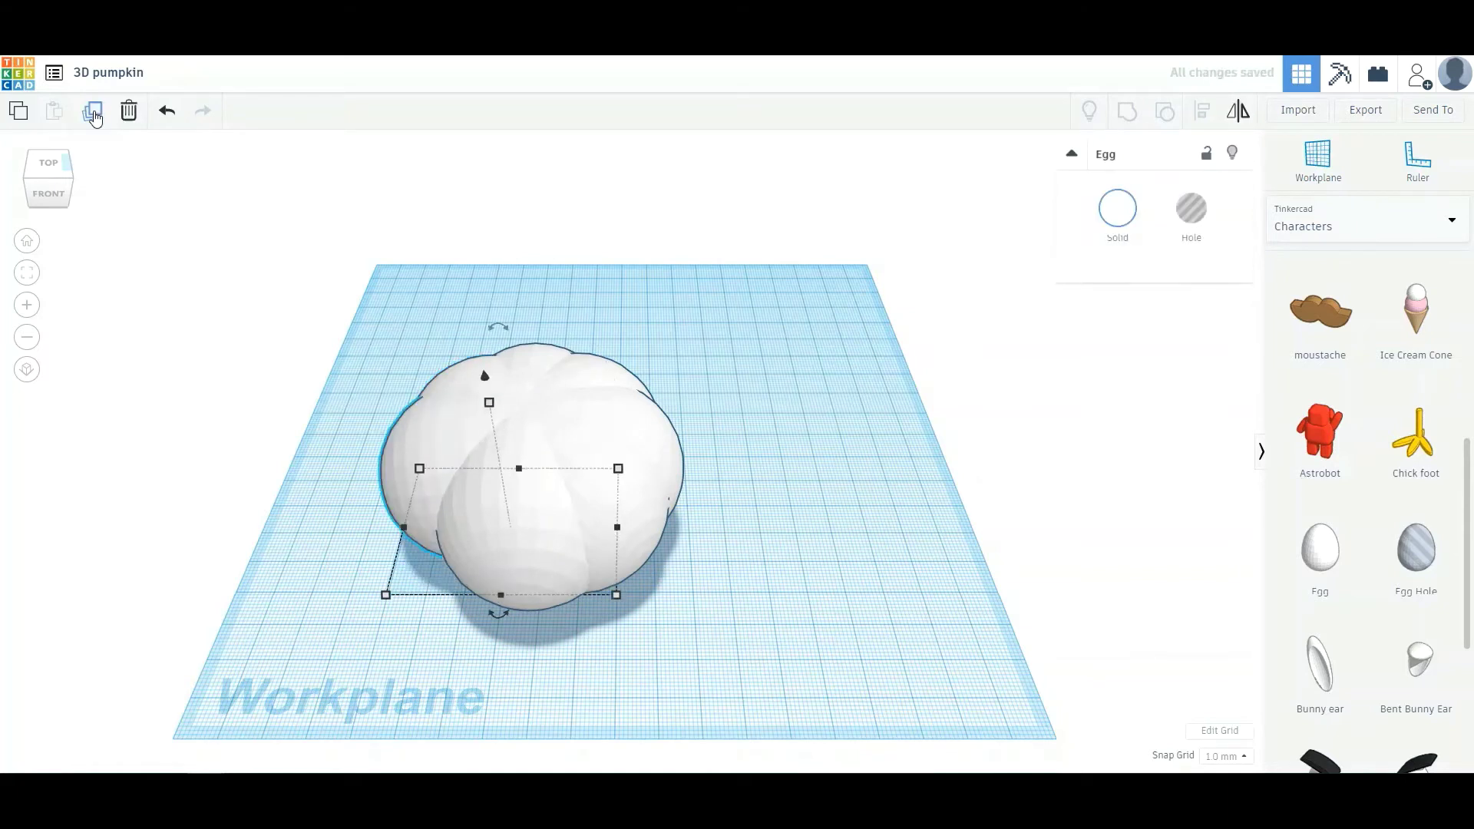
{"action": "left_click", "coordinate": [95, 117]}
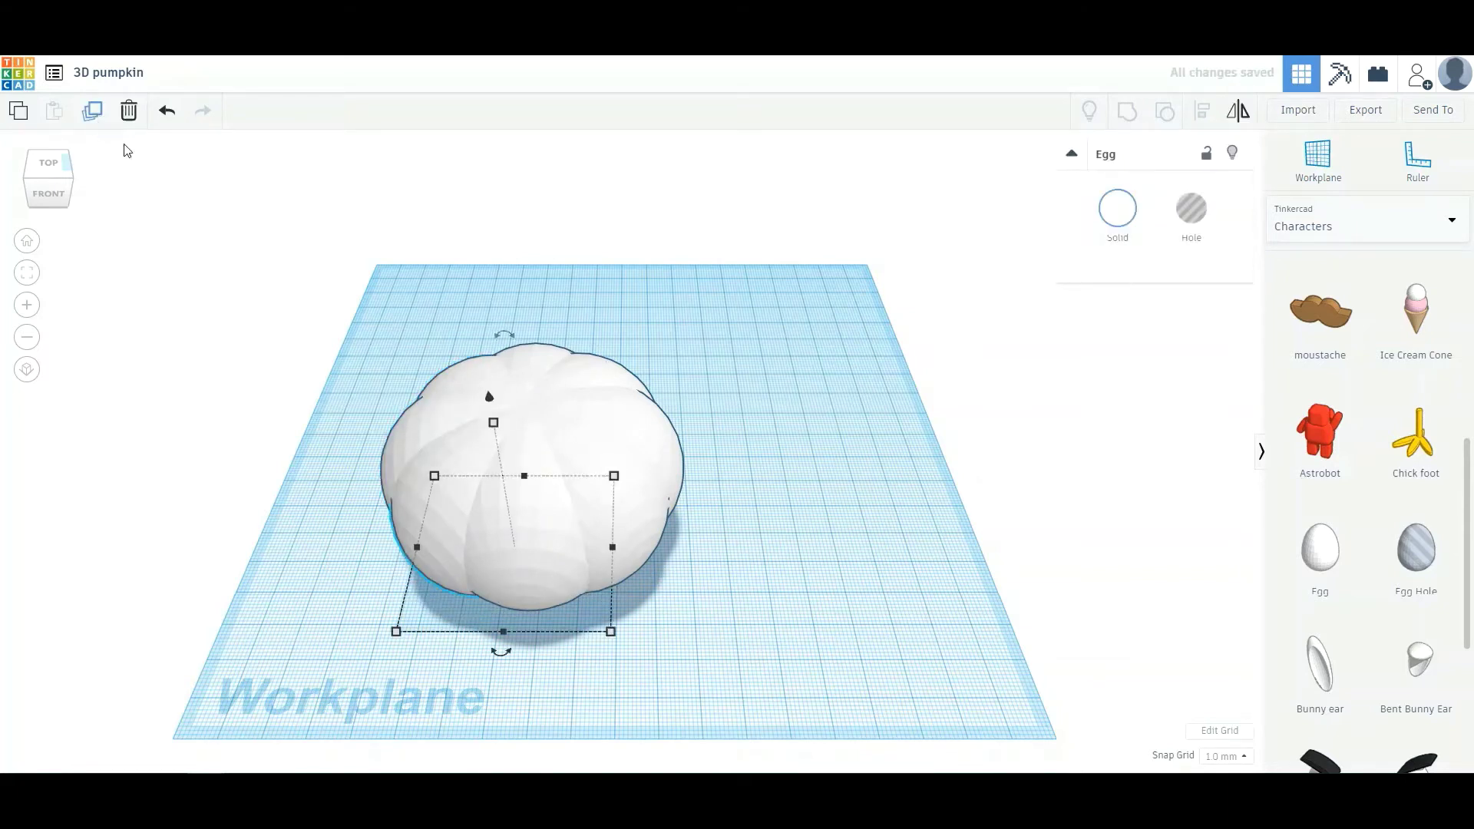
- Select all eight egg segments and group them into a single pumpkin body
{"action": "right_click_drag", "start_coordinate": [799, 512], "coordinate": [825, 530]}
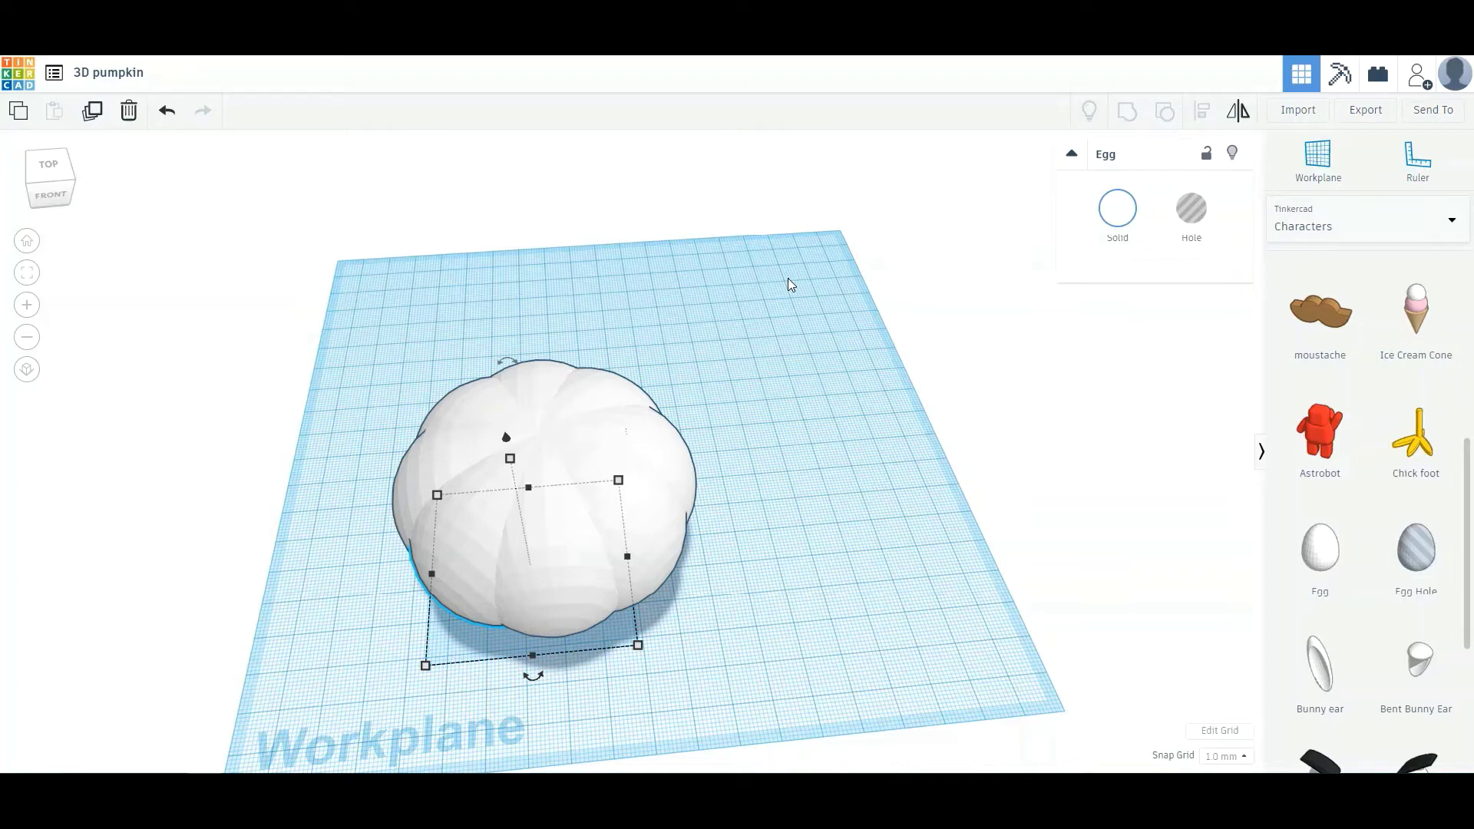
{"action": "left_click_drag", "start_coordinate": [716, 363], "coordinate": [348, 666]}
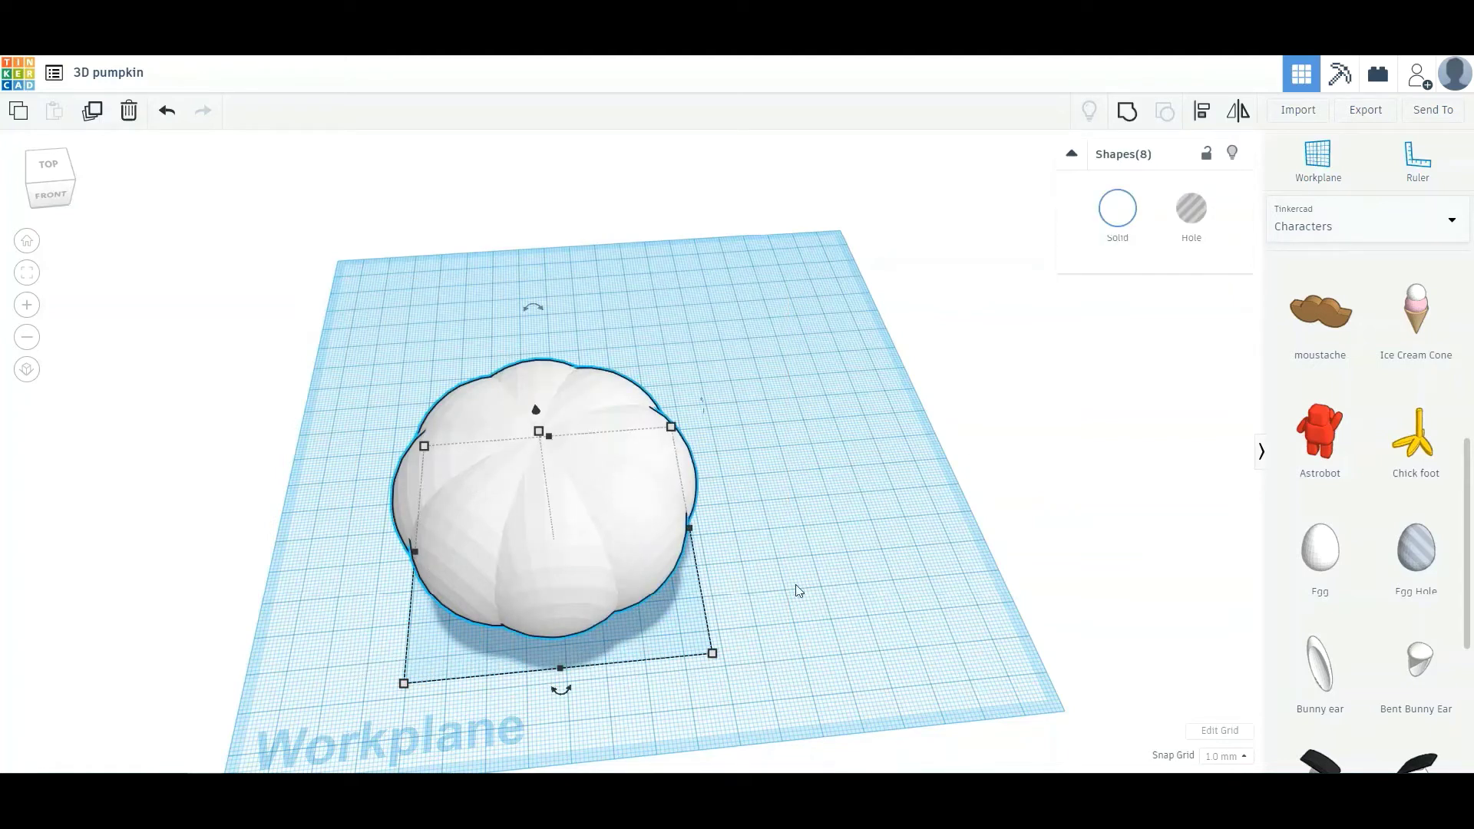
{"action": "left_click", "coordinate": [1126, 121]}
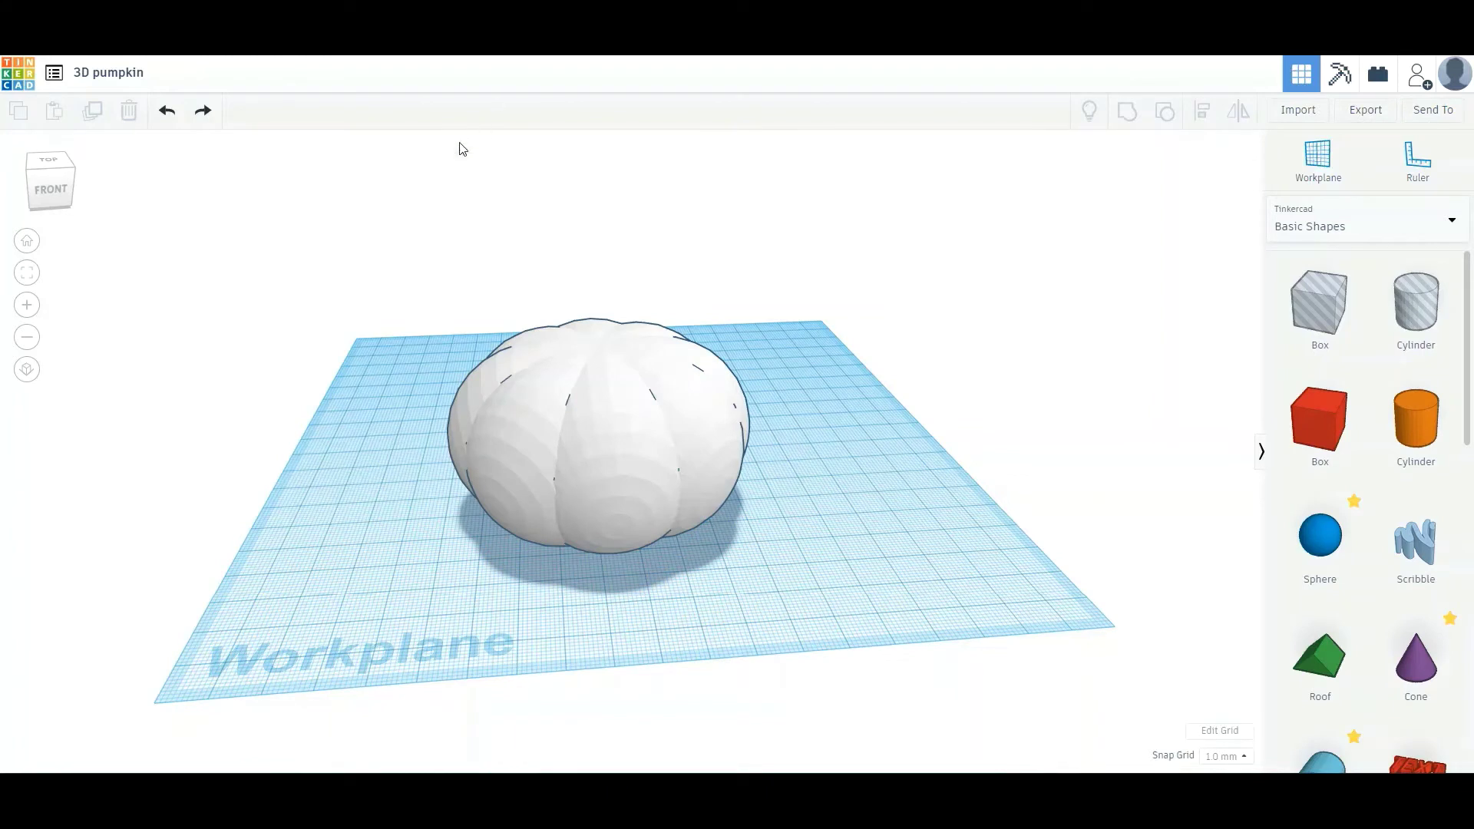
- Duplicate the grouped pumpkin body and move the copy to the right of the original
{"action": "left_click", "coordinate": [593, 424]}
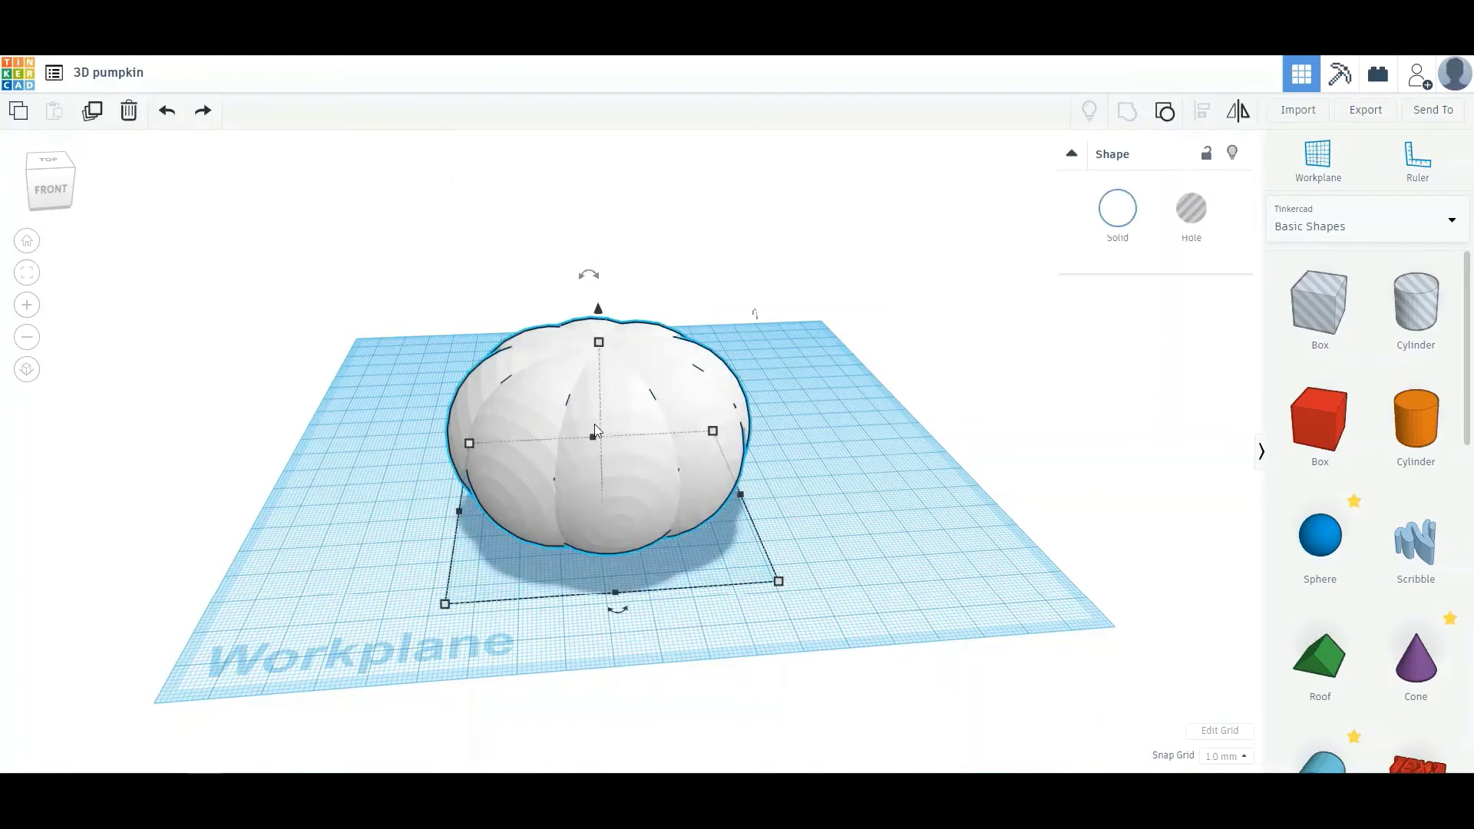
{"action": "left_click", "coordinate": [92, 112]}
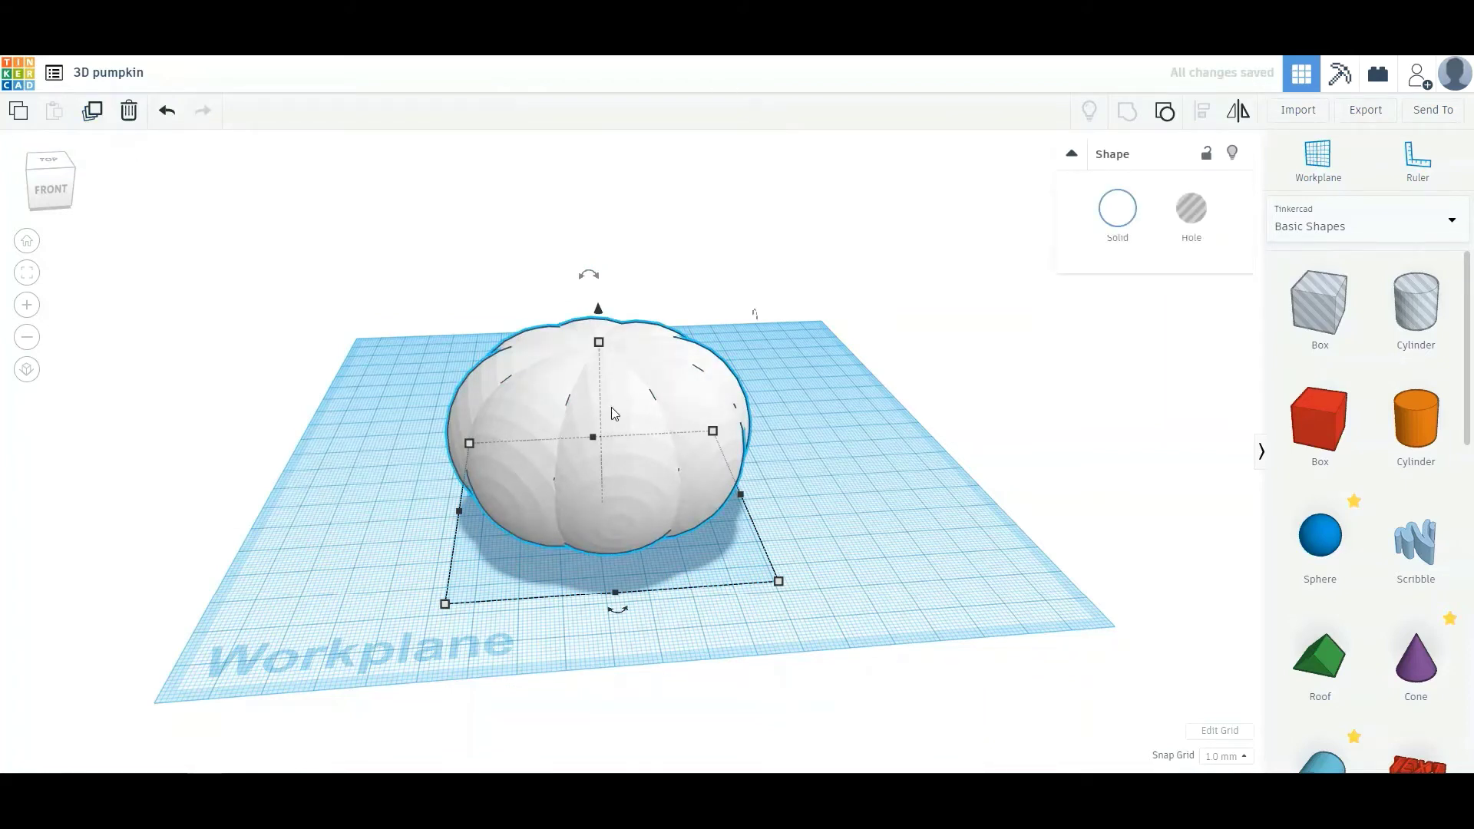
{"action": "left_click_drag", "start_coordinate": [625, 404], "coordinate": [996, 394]}
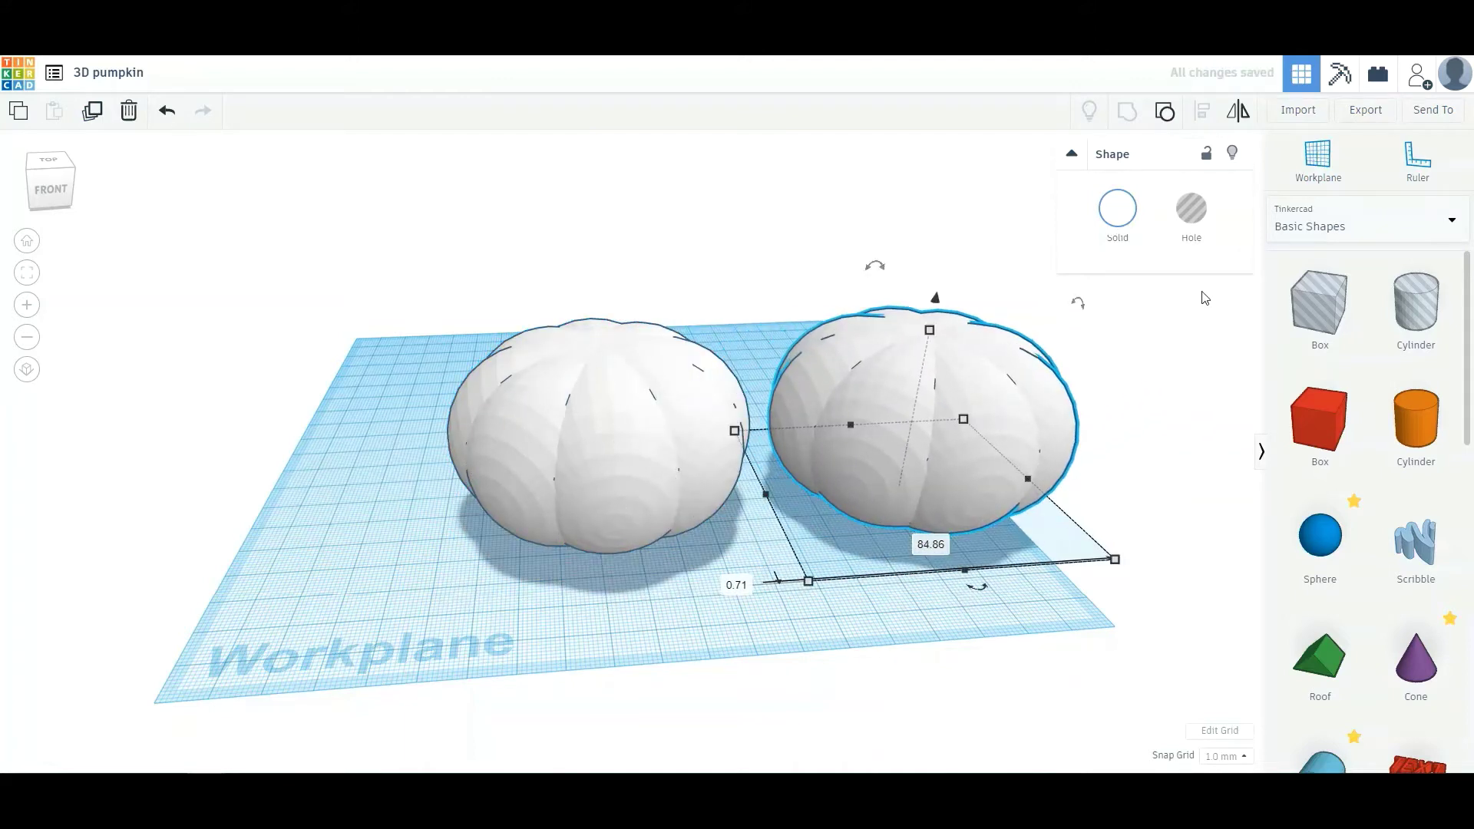
- Turn the pumpkin copy into a hole and scale it down proportionally so it is slightly smaller than the original
{"action": "left_click", "coordinate": [1191, 209]}
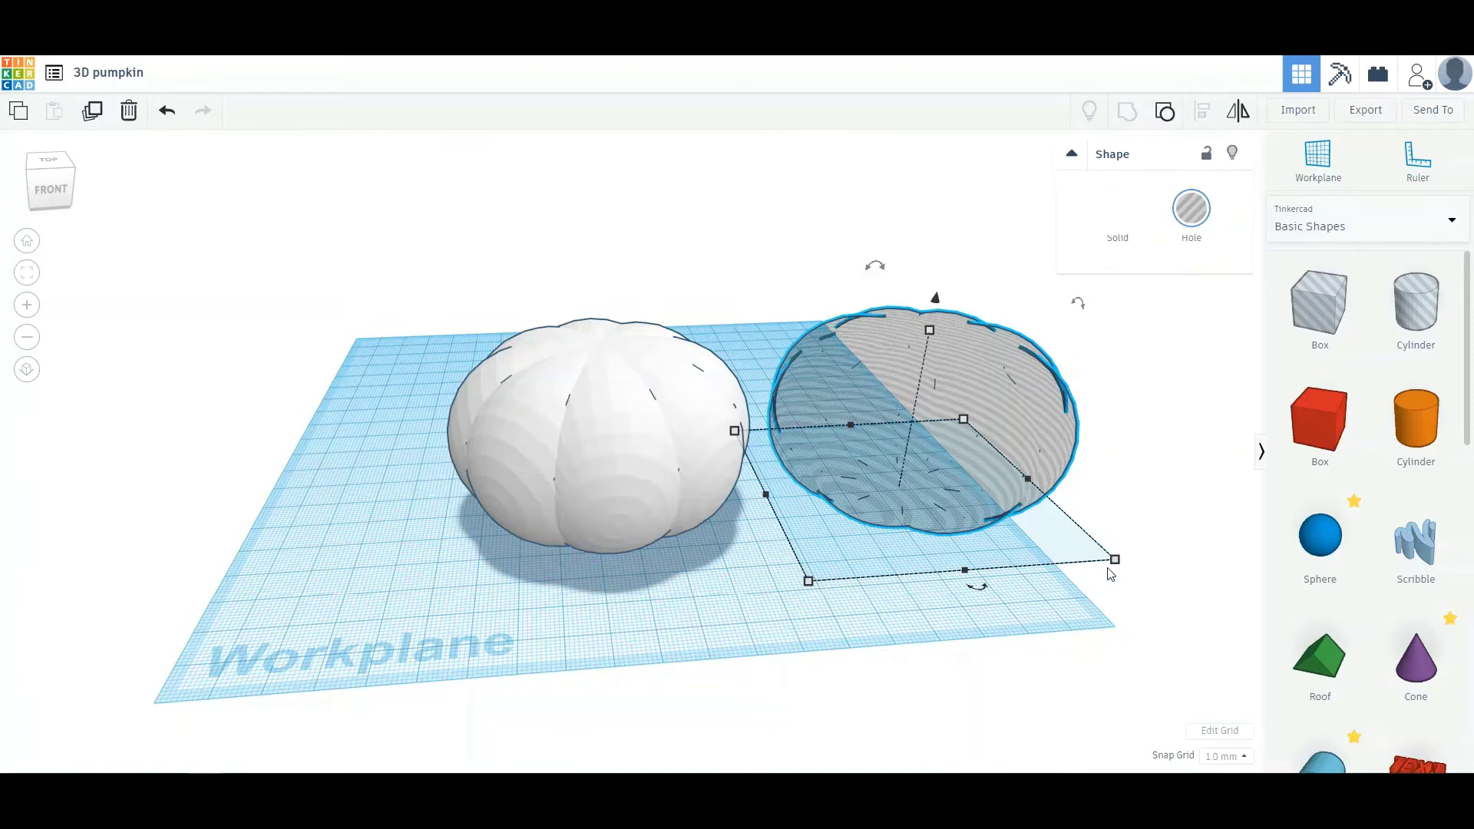
{"action": "mouse_move", "coordinate": [1115, 565]}
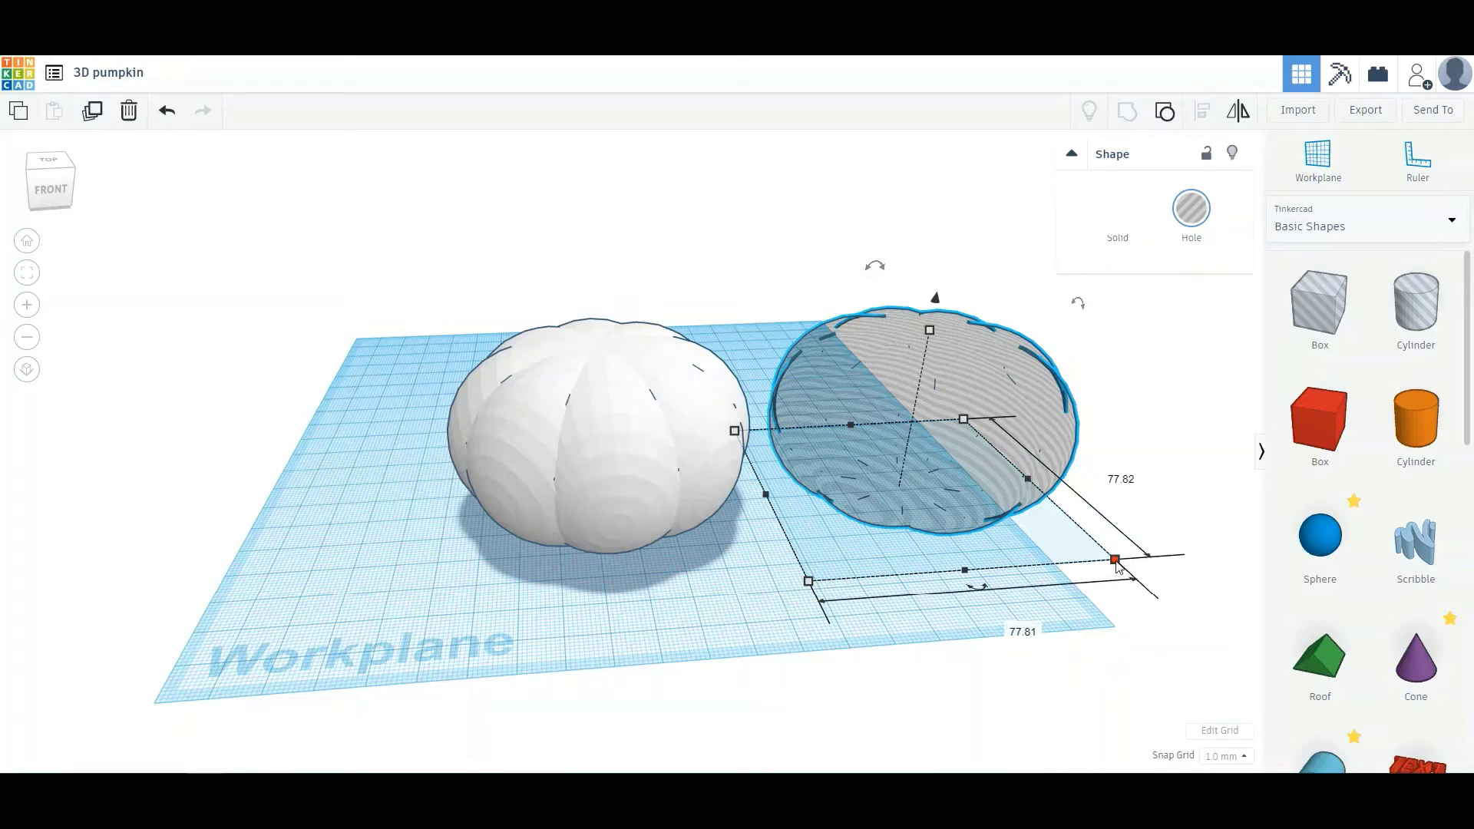
{"action": "left_click_drag", "start_coordinate": [1115, 562], "coordinate": [1049, 531]}
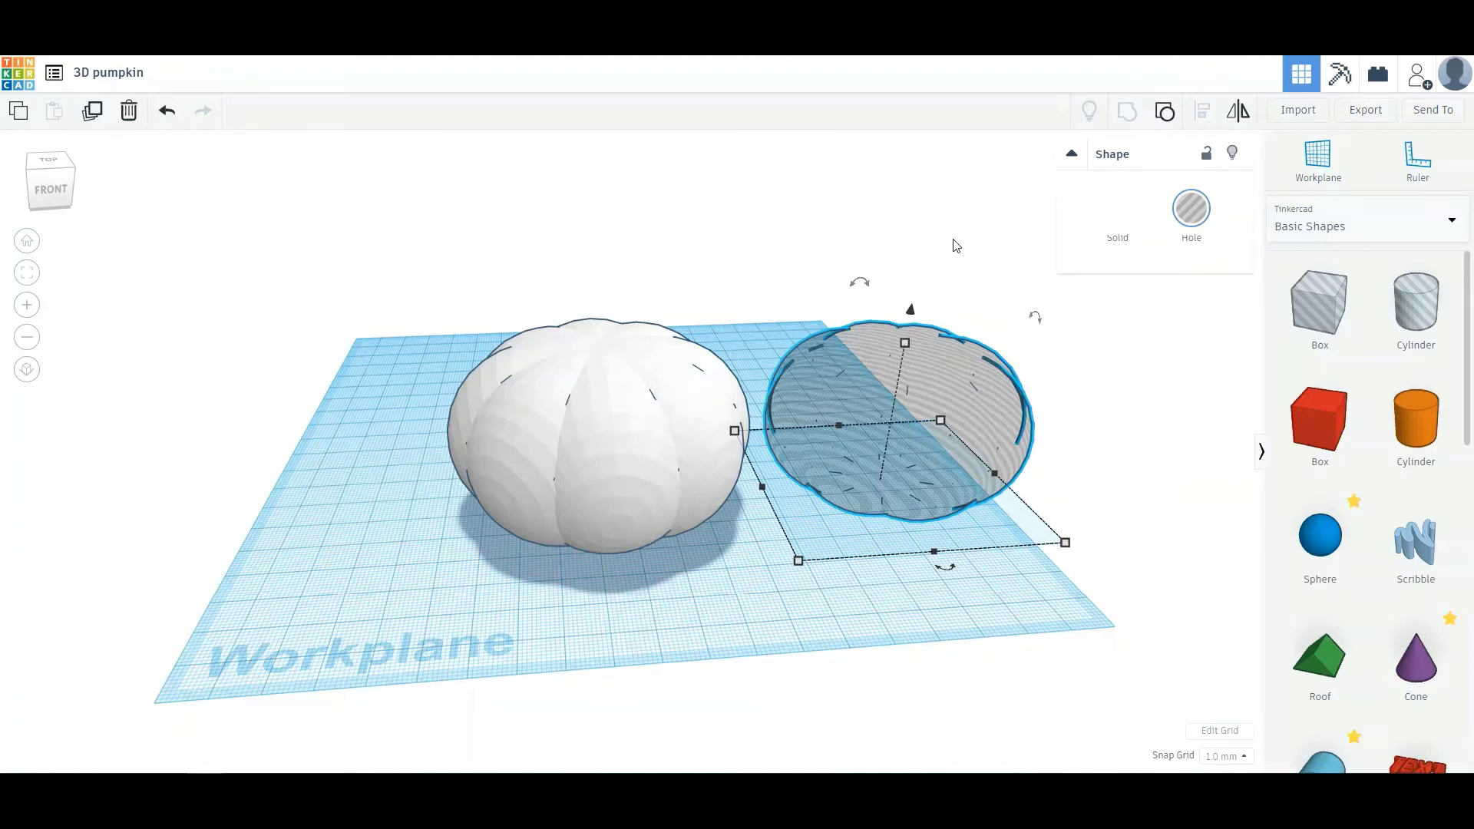
- Center the smaller hole pumpkin inside the solid one along all three axes and group them to hollow the body
{"action": "left_click_drag", "start_coordinate": [954, 239], "coordinate": [513, 600]}
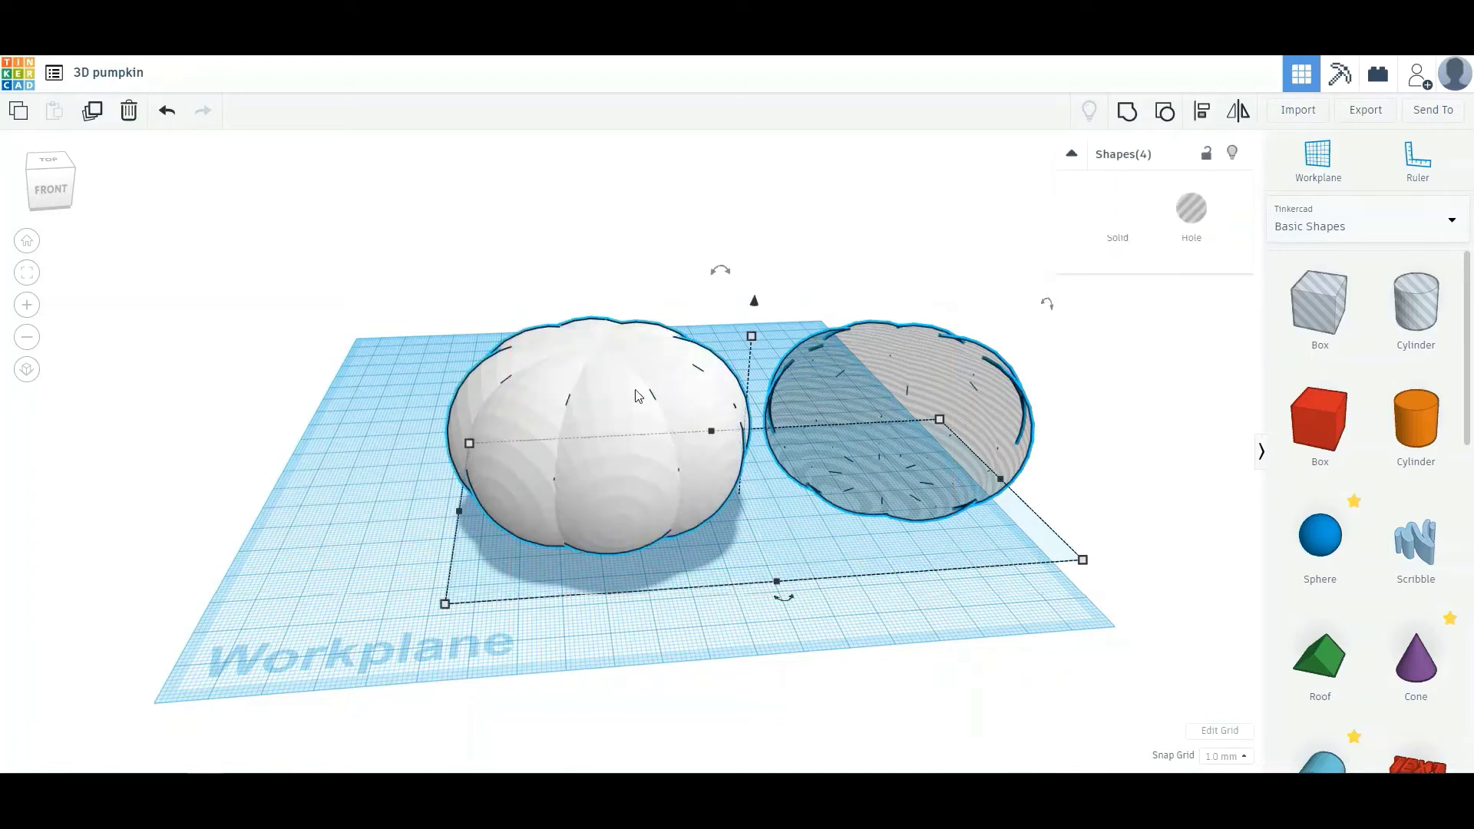
{"action": "left_click", "coordinate": [1208, 121]}
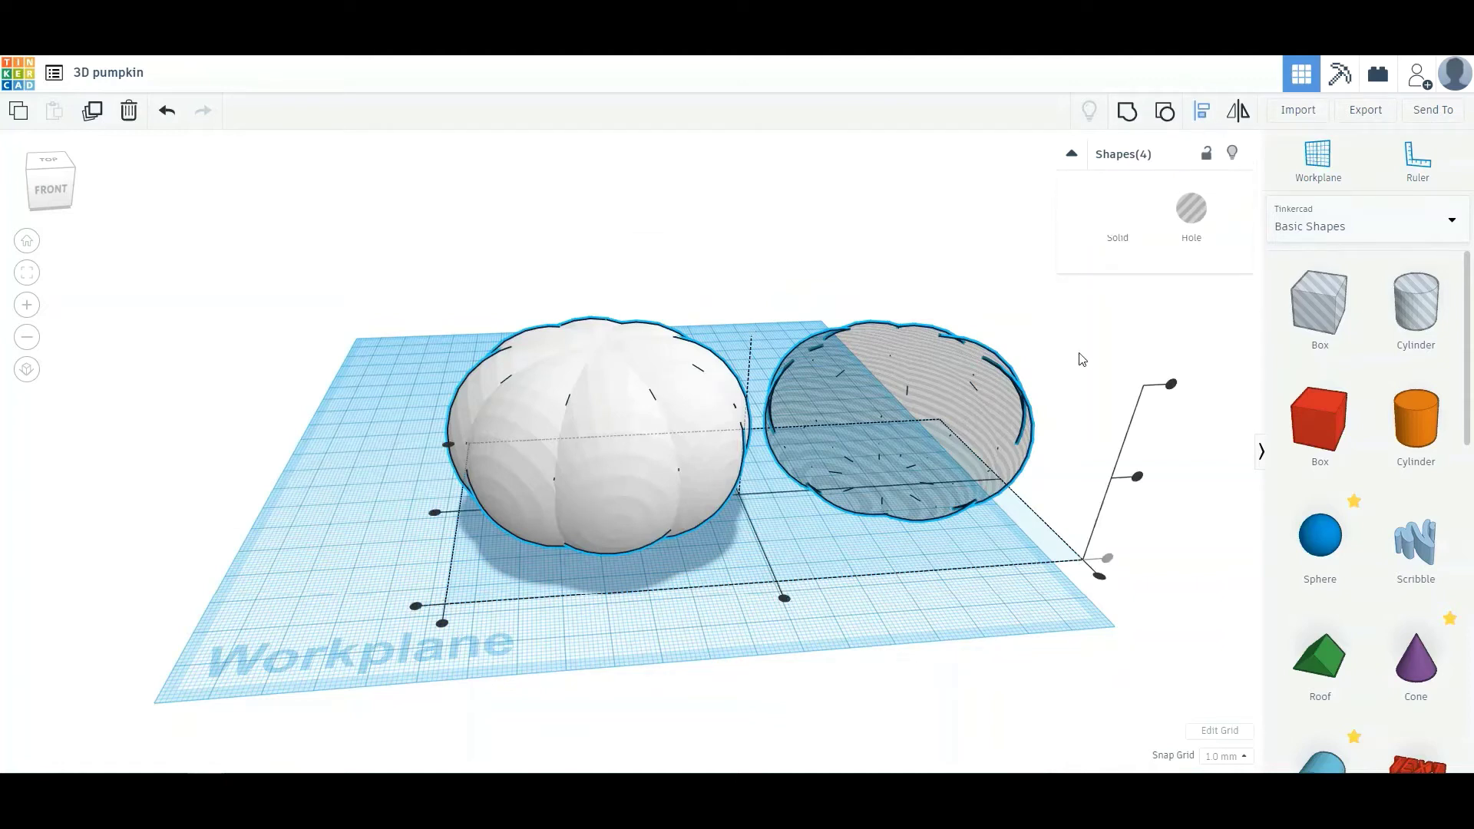
{"action": "left_click", "coordinate": [785, 599]}
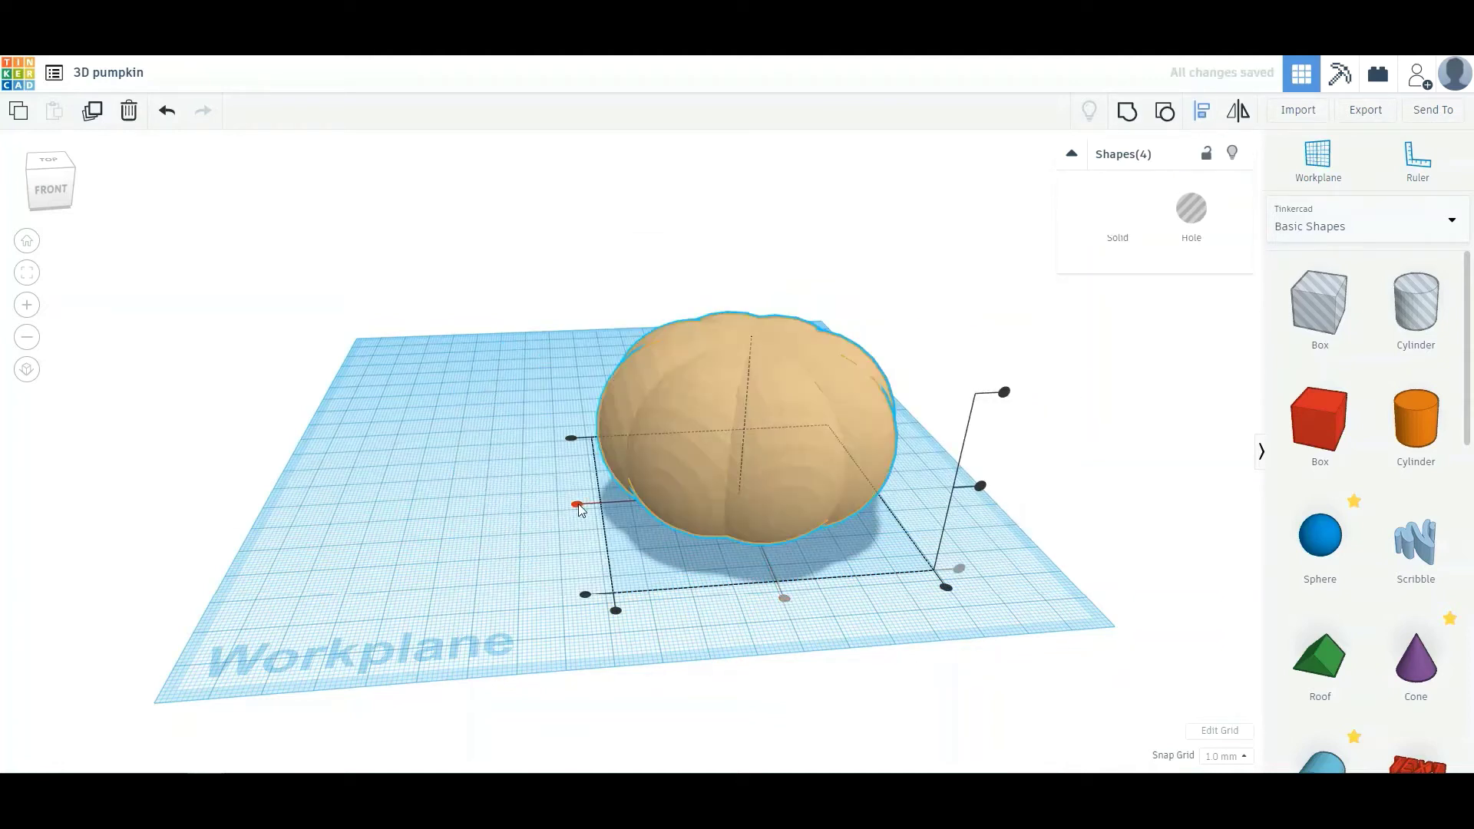
{"action": "left_click", "coordinate": [580, 509]}
{"action": "left_click", "coordinate": [980, 488]}
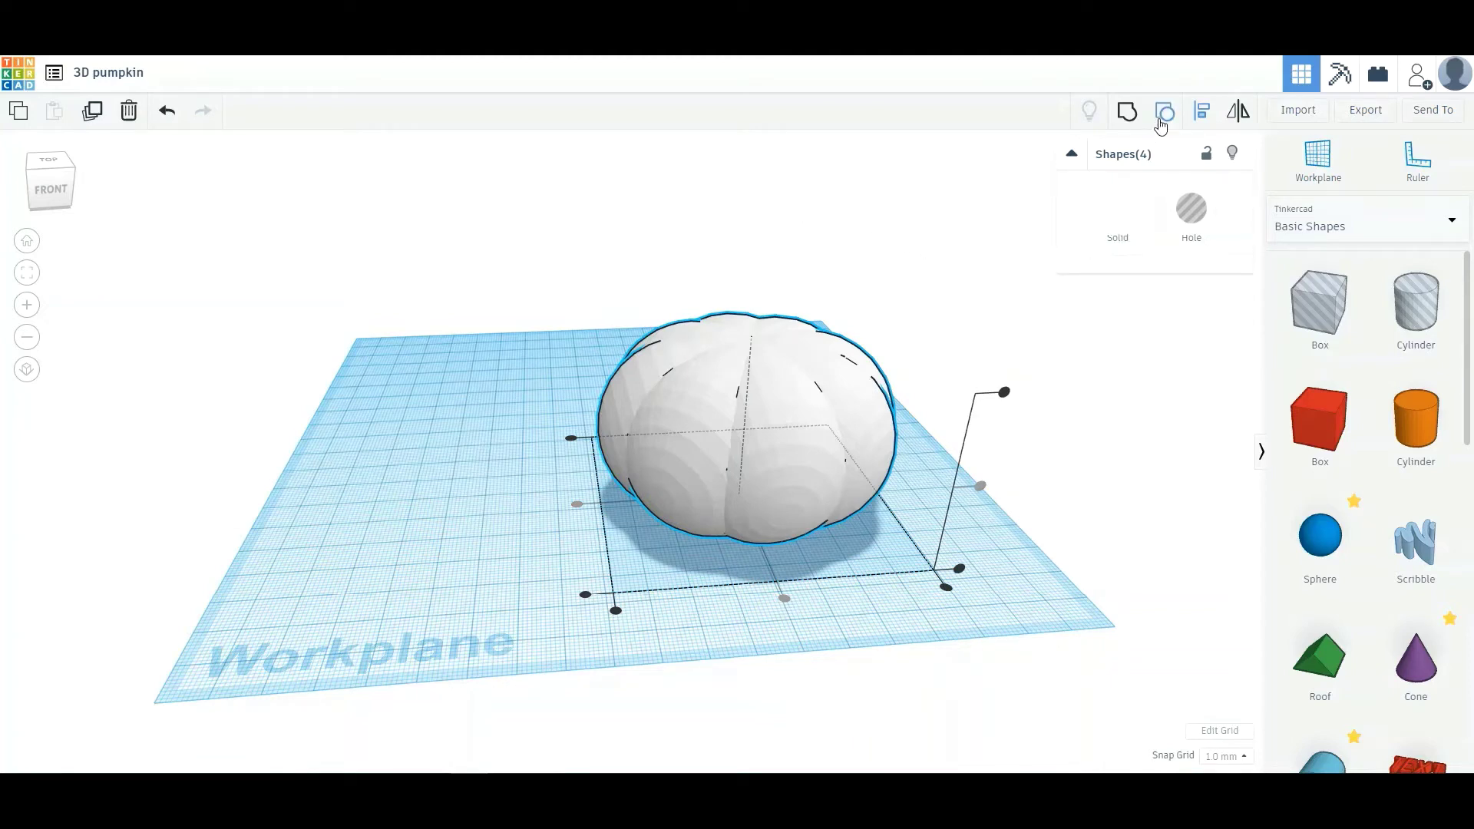
{"action": "left_click", "coordinate": [1129, 113]}
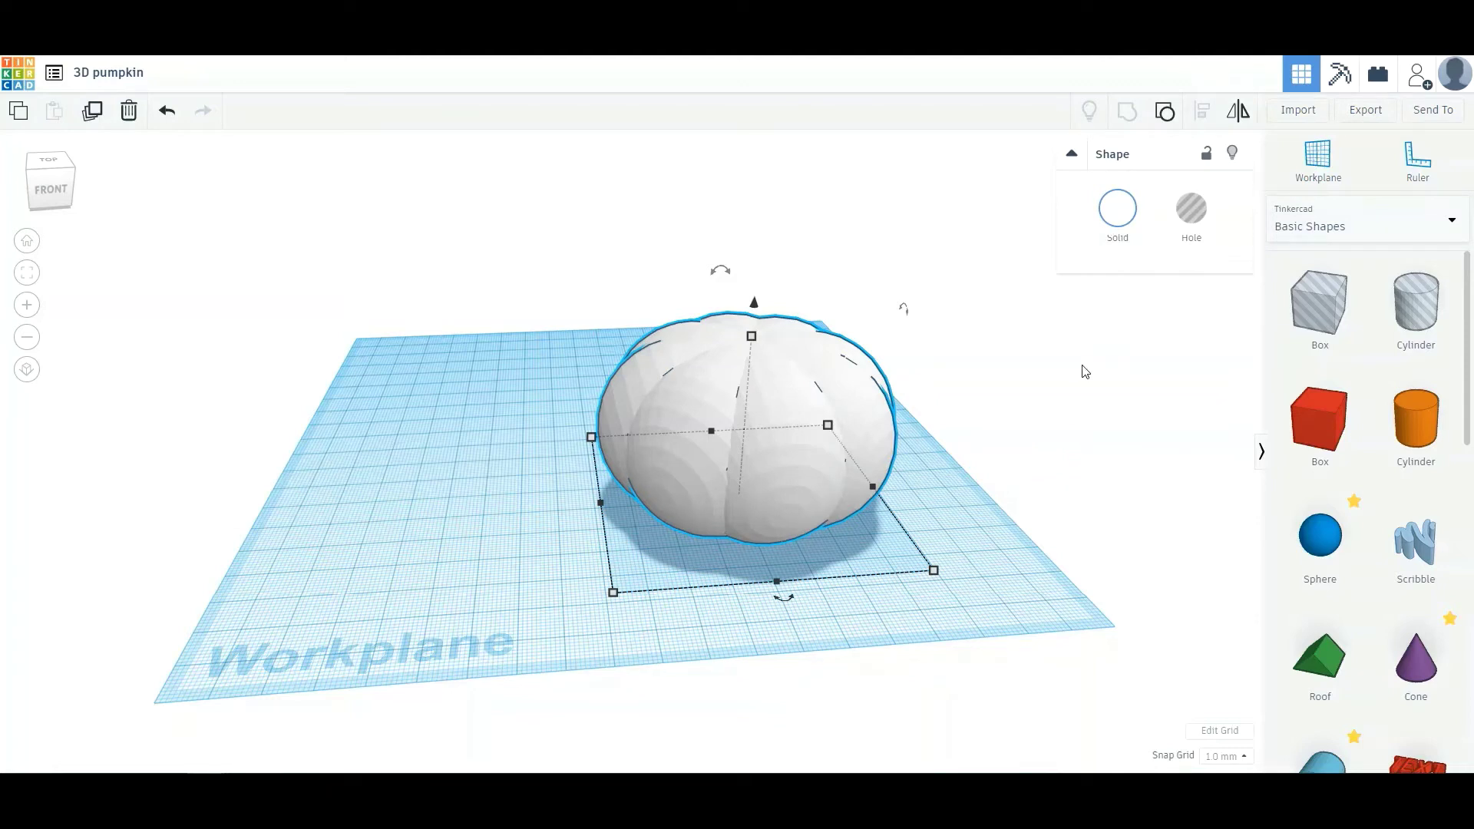
- Add a solid cylinder beside the pumpkin, shrunk proportionally as a stem, and raise it 40 mm above the workplane
{"action": "left_click_drag", "start_coordinate": [1421, 445], "coordinate": [954, 545]}
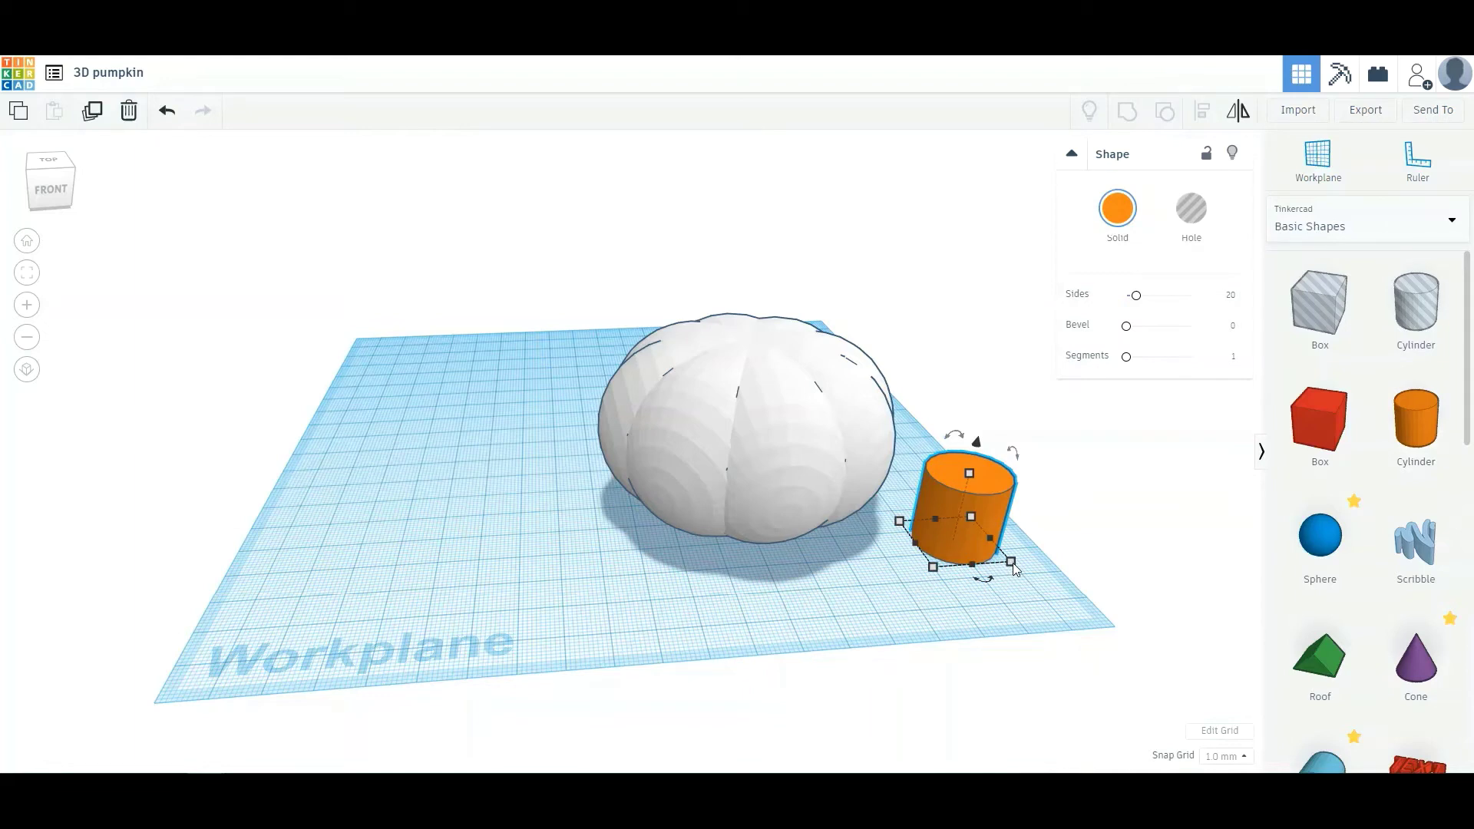
{"action": "left_click", "coordinate": [1012, 562]}
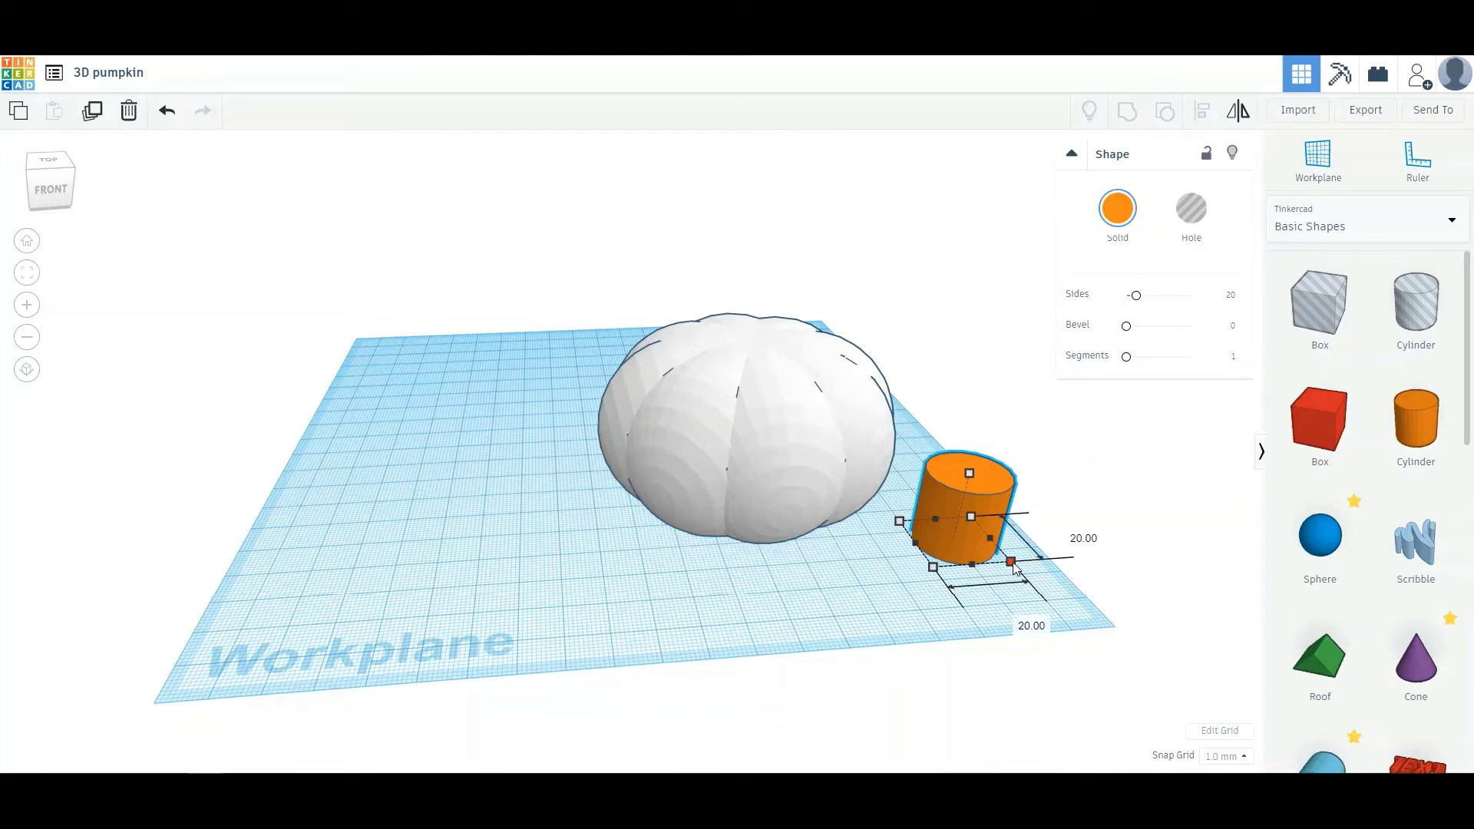
{"action": "left_click_drag", "start_coordinate": [1014, 567], "coordinate": [1001, 559]}
{"action": "left_click_drag", "start_coordinate": [995, 558], "coordinate": [964, 545]}
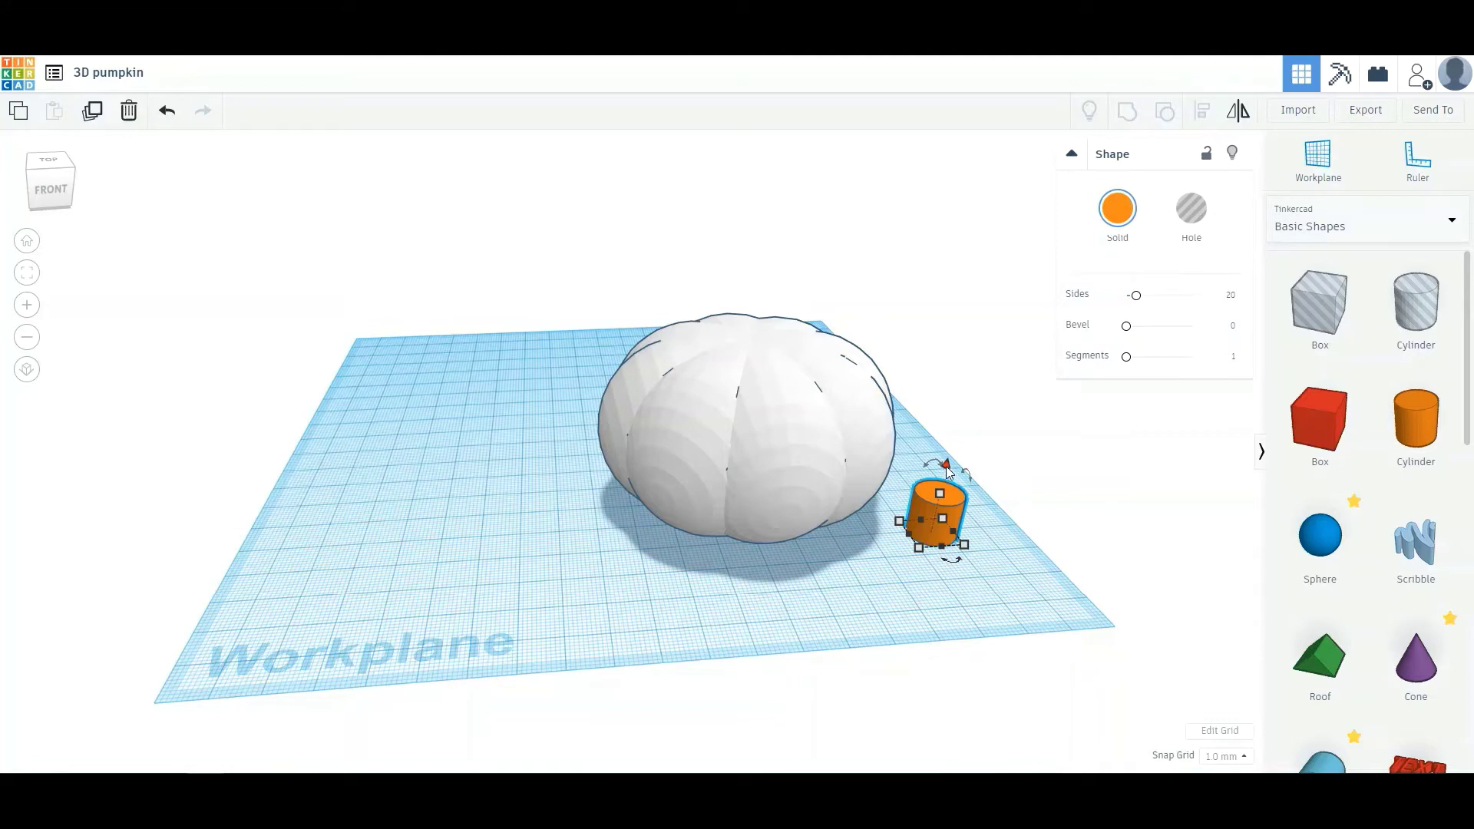
{"action": "left_click_drag", "start_coordinate": [948, 468], "coordinate": [990, 314]}
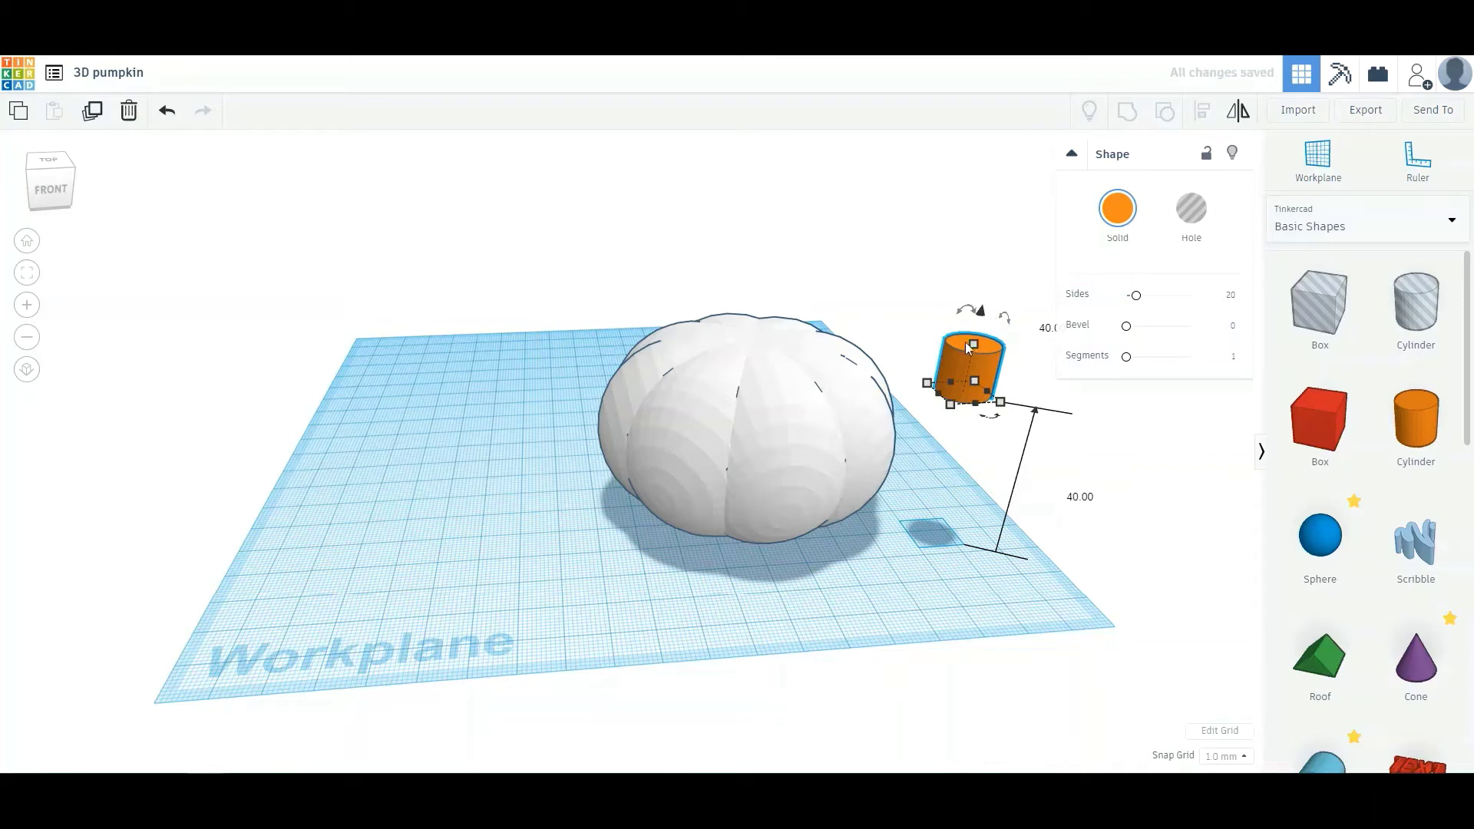
{"action": "left_click", "coordinate": [1009, 219]}
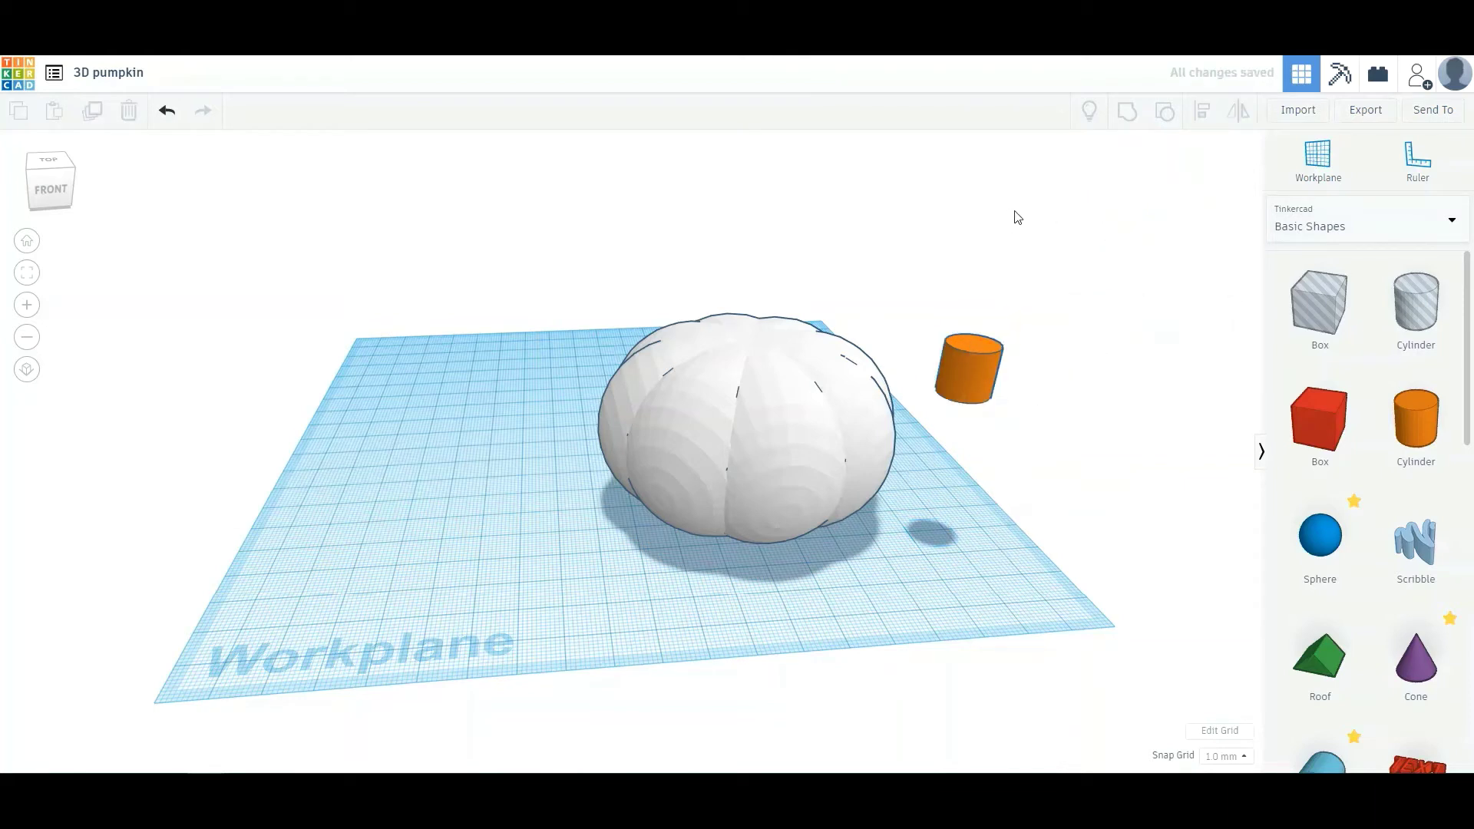
- Center the cylinder stem on the pumpkin in both horizontal directions and group the two shapes
{"action": "left_click_drag", "start_coordinate": [1020, 212], "coordinate": [582, 579]}
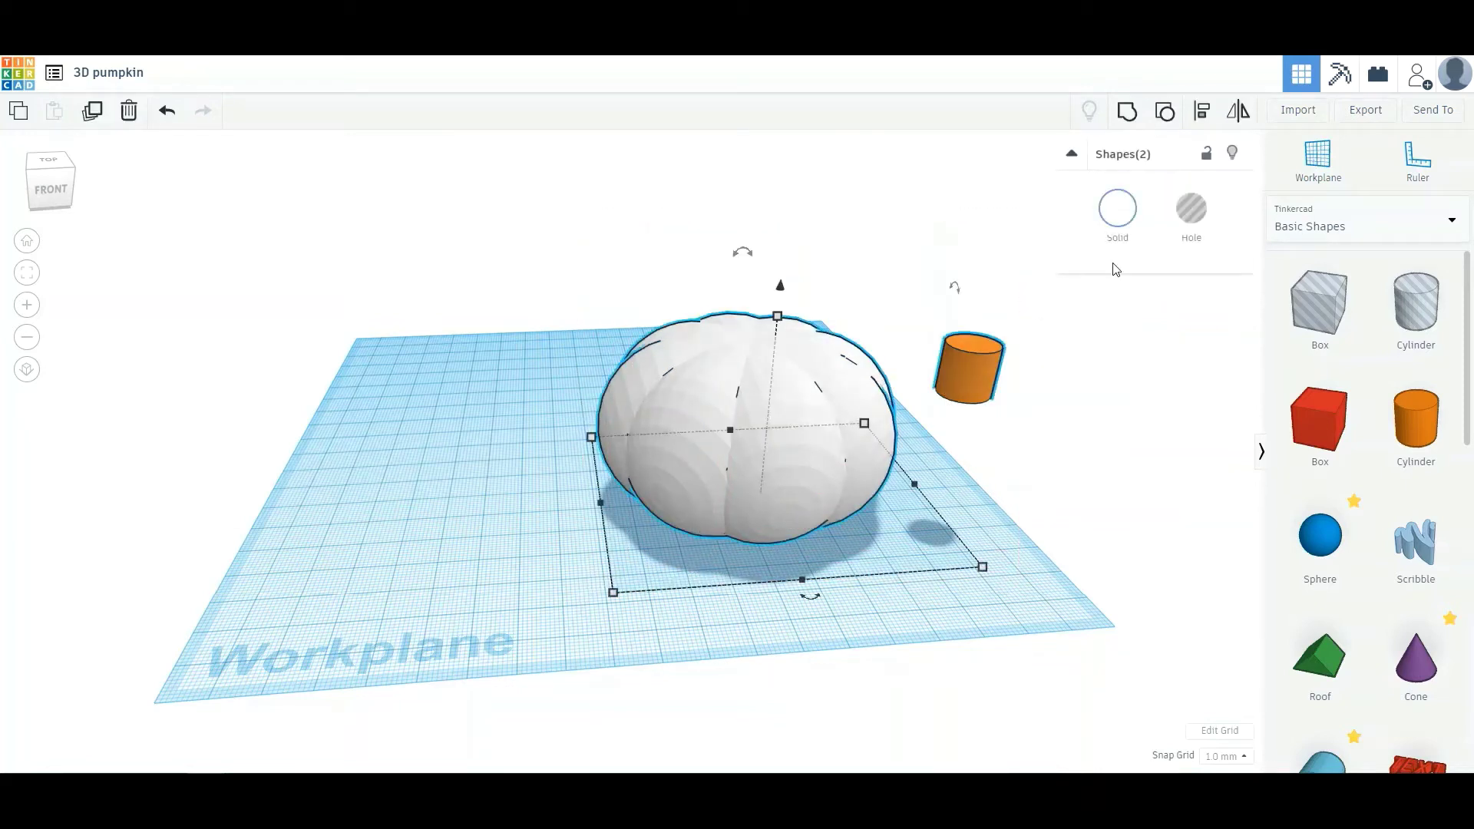
{"action": "left_click", "coordinate": [1204, 113]}
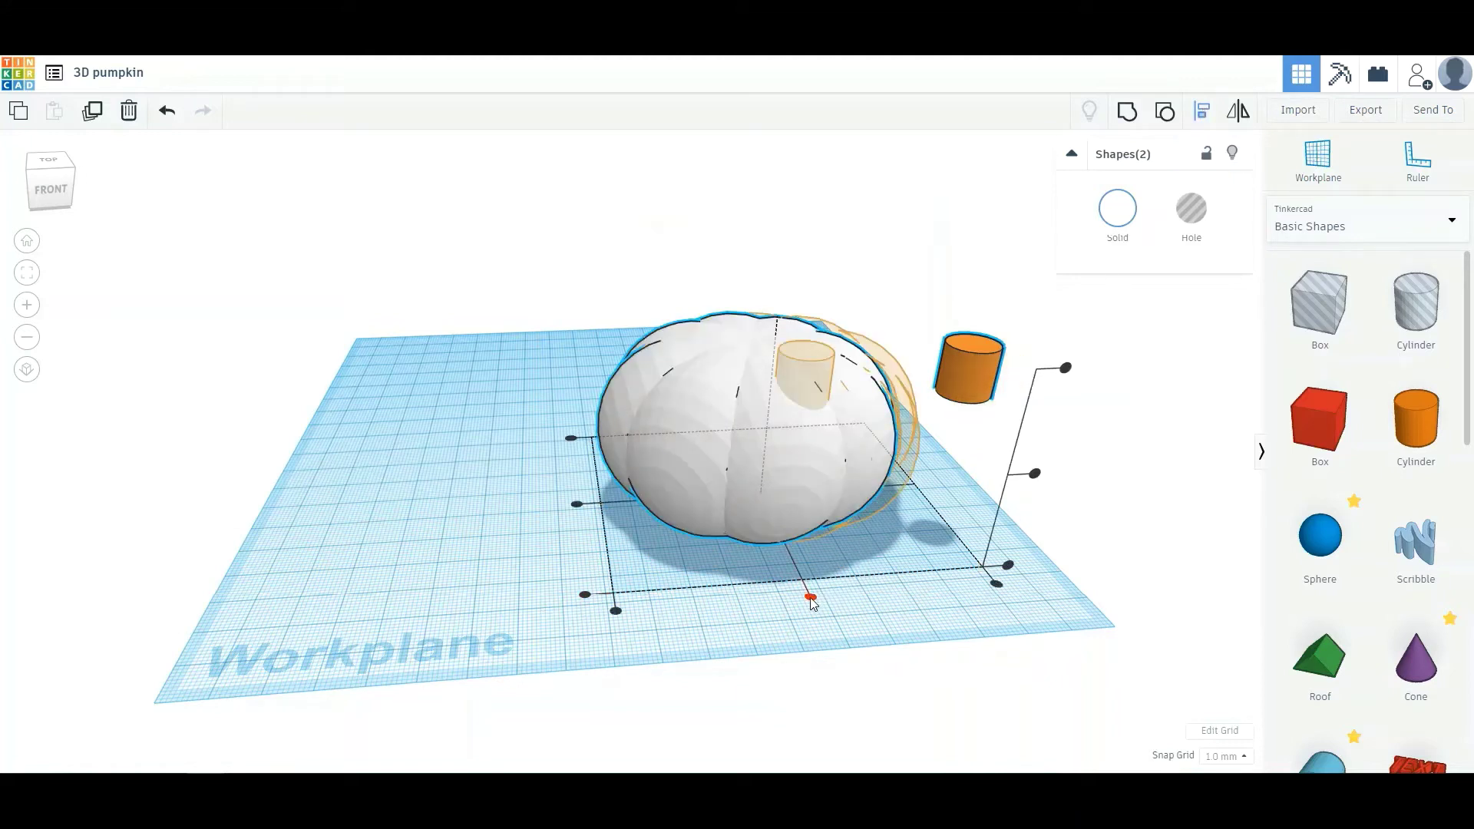
{"action": "left_click", "coordinate": [811, 598]}
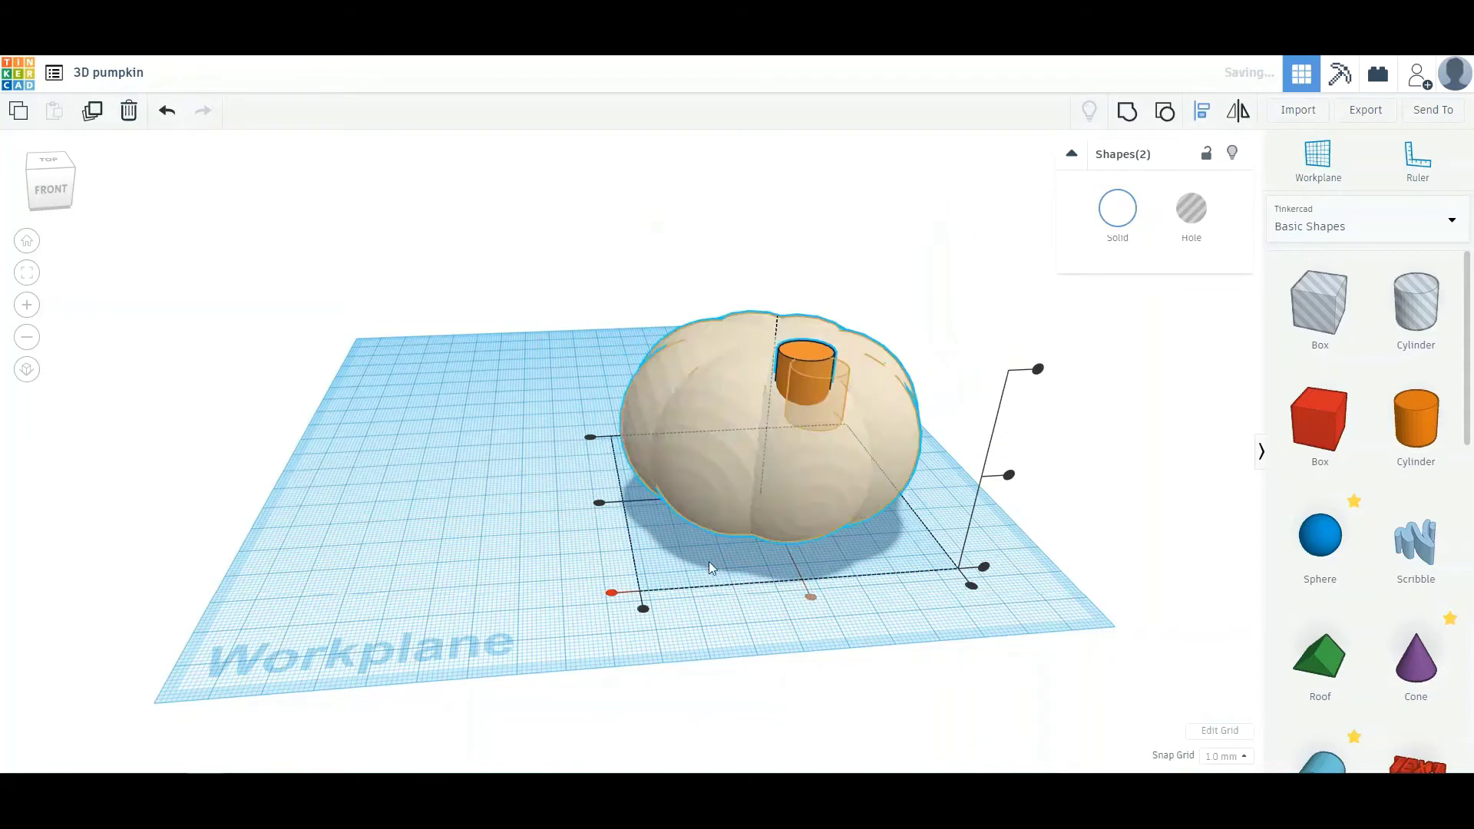
{"action": "left_click", "coordinate": [600, 504]}
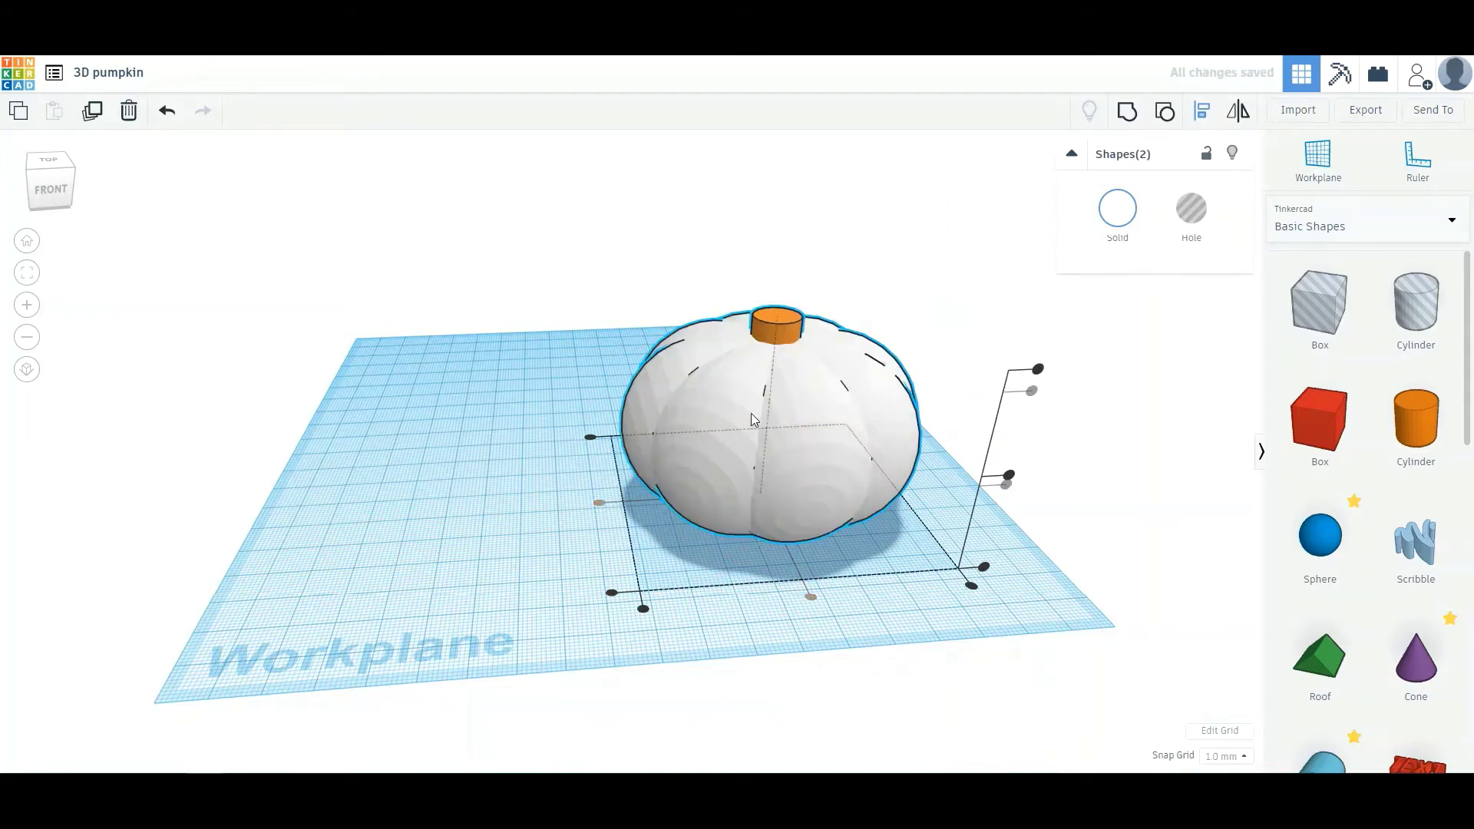
{"action": "left_click", "coordinate": [1125, 114]}
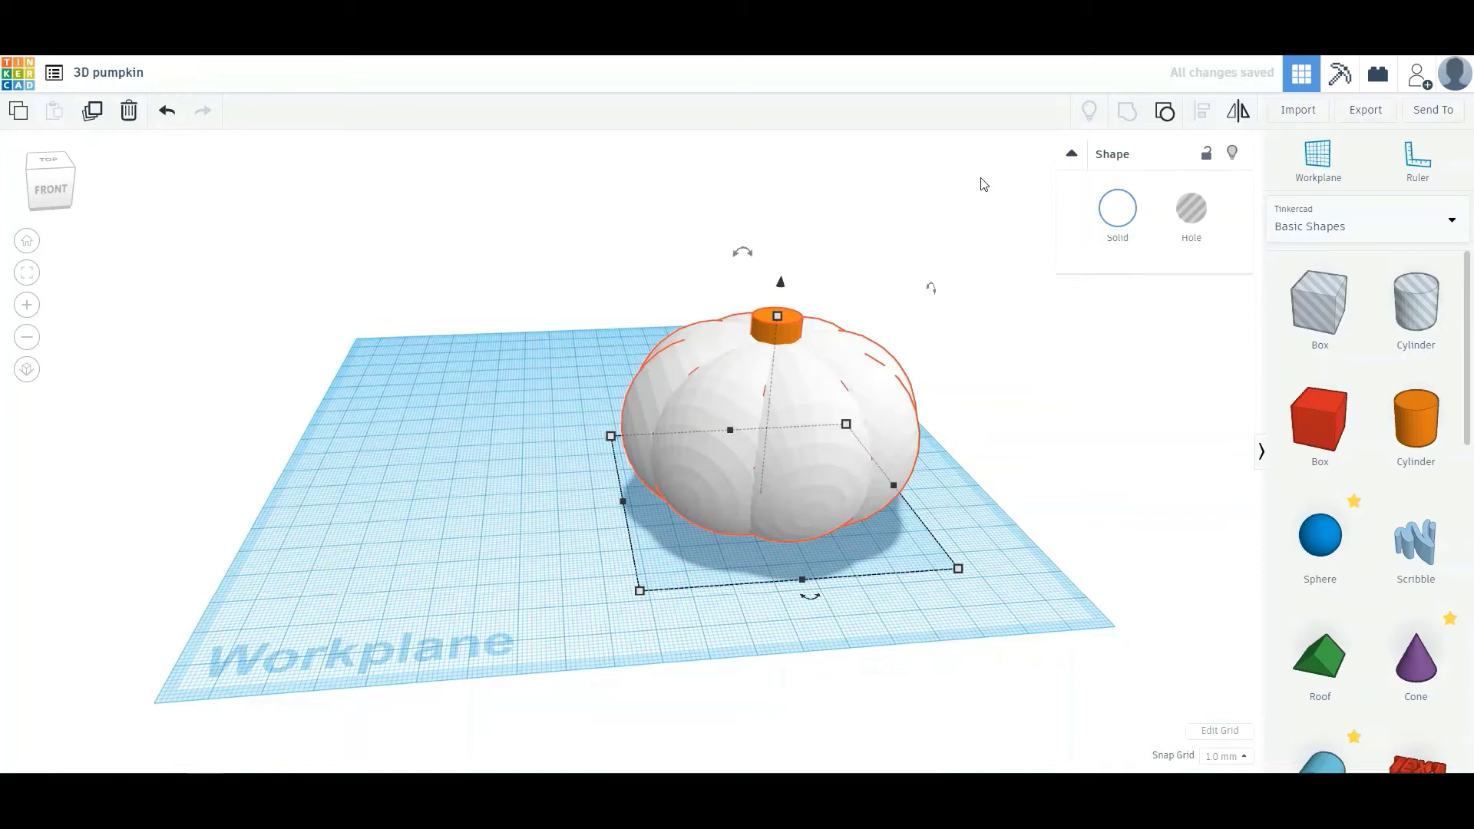
{"action": "left_click", "coordinate": [929, 231]}
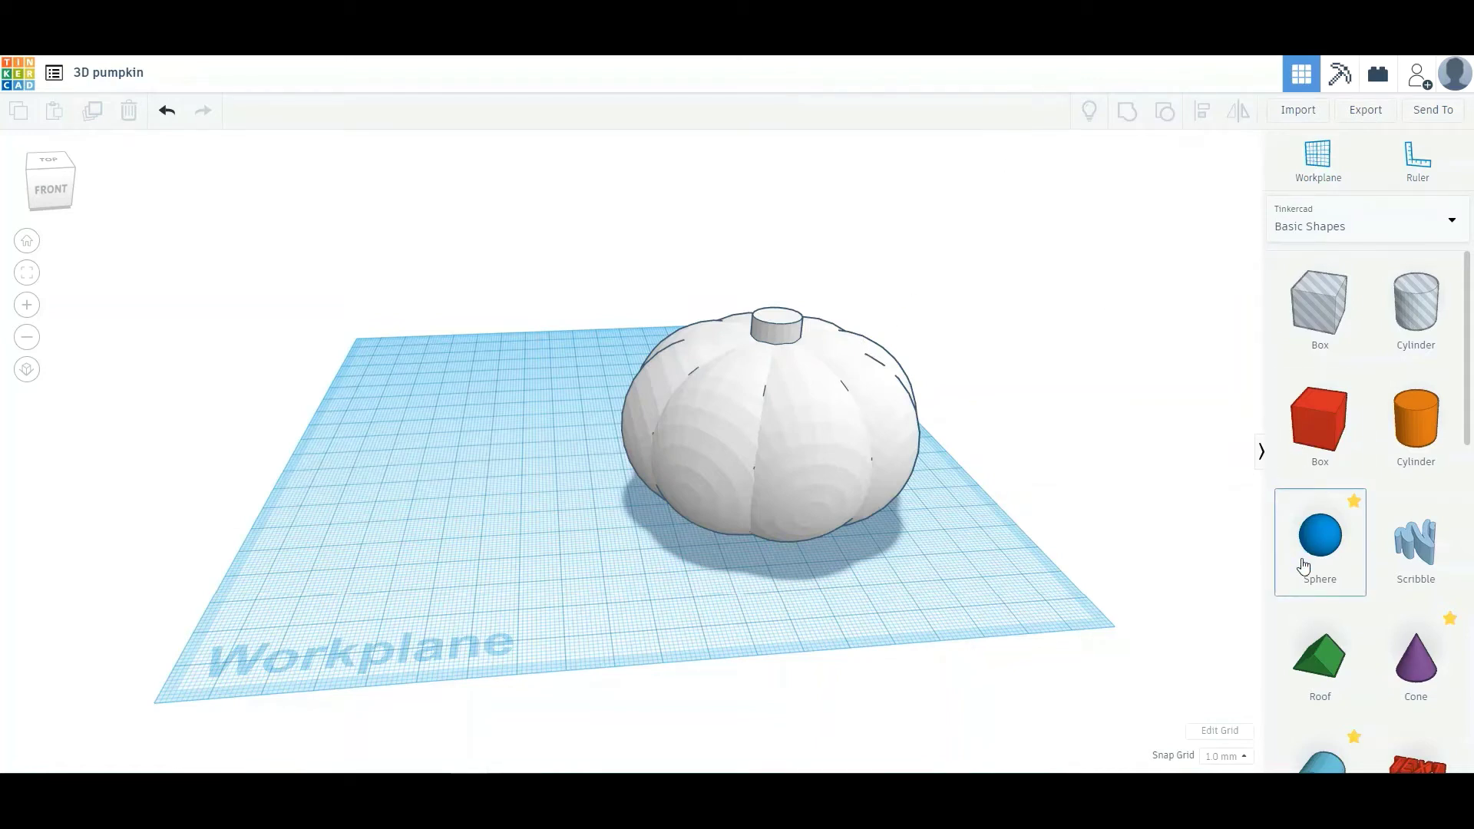
- Place a Roof shape on the workplane in front of the pumpkin for the first eye
{"action": "left_click", "coordinate": [54, 177]}
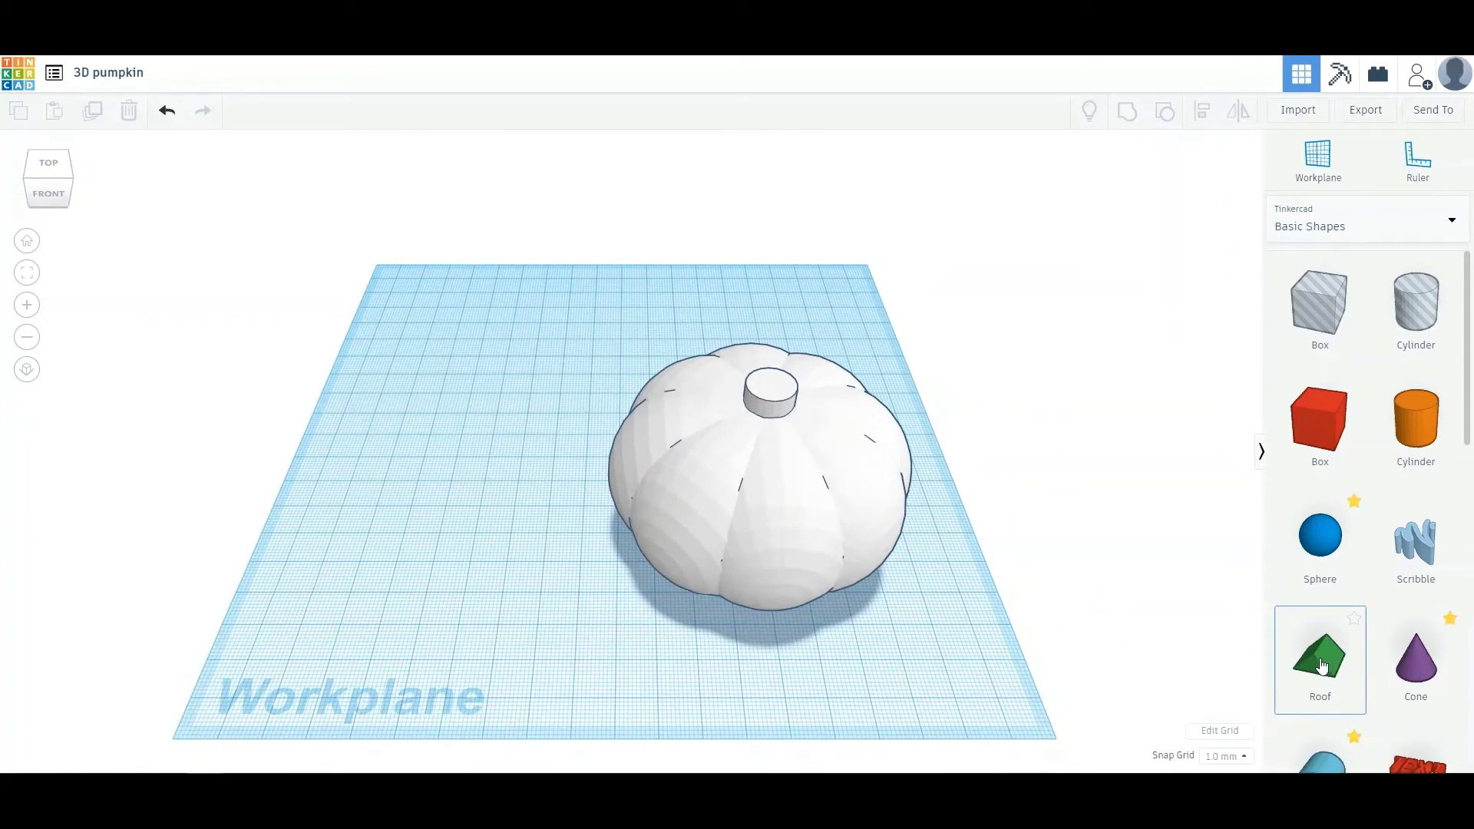
{"action": "left_click_drag", "start_coordinate": [1321, 667], "coordinate": [714, 646]}
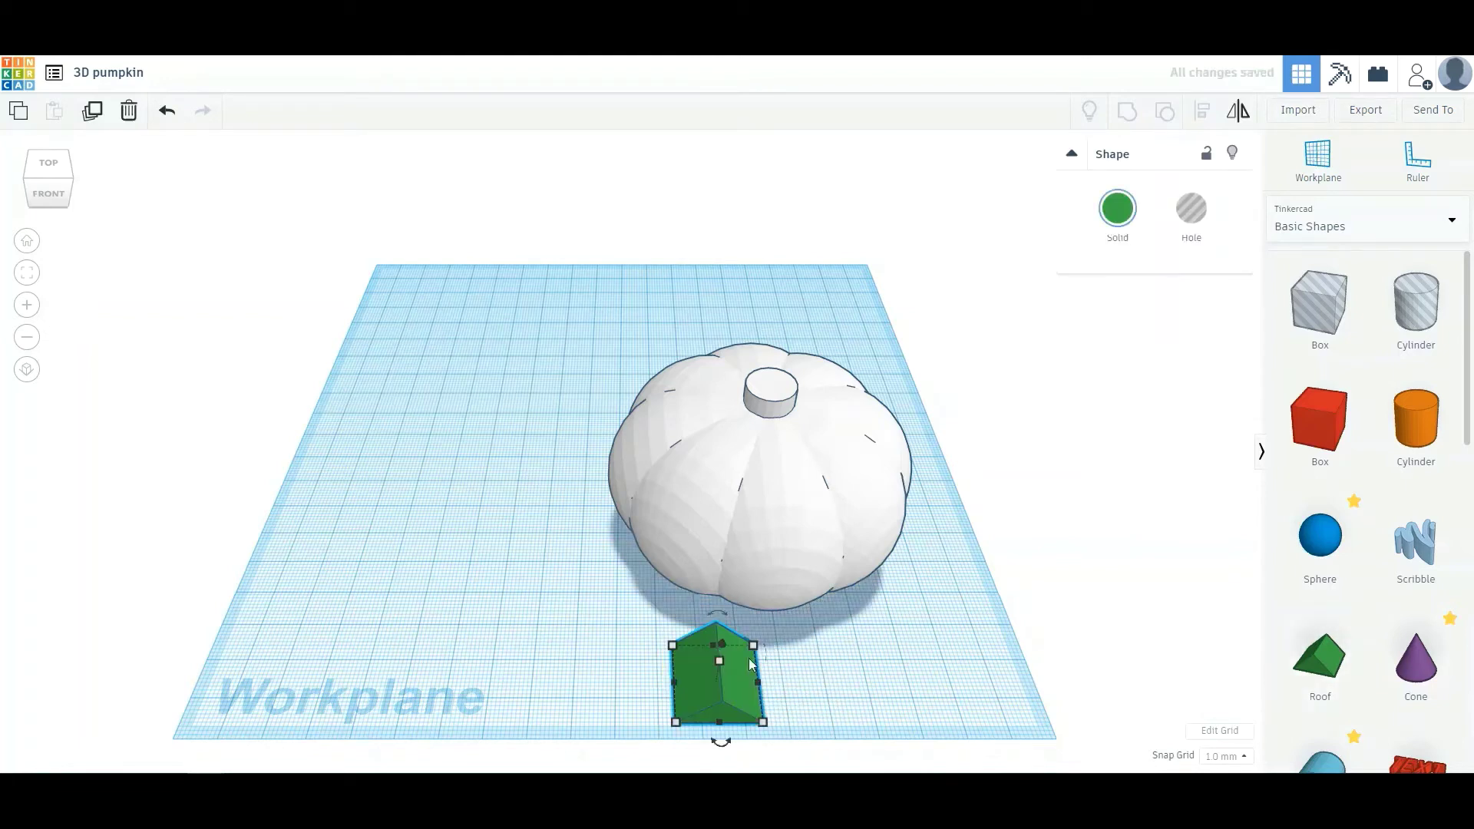
{"action": "left_click", "coordinate": [844, 668]}
{"action": "right_click_drag", "start_coordinate": [863, 670], "coordinate": [838, 618]}
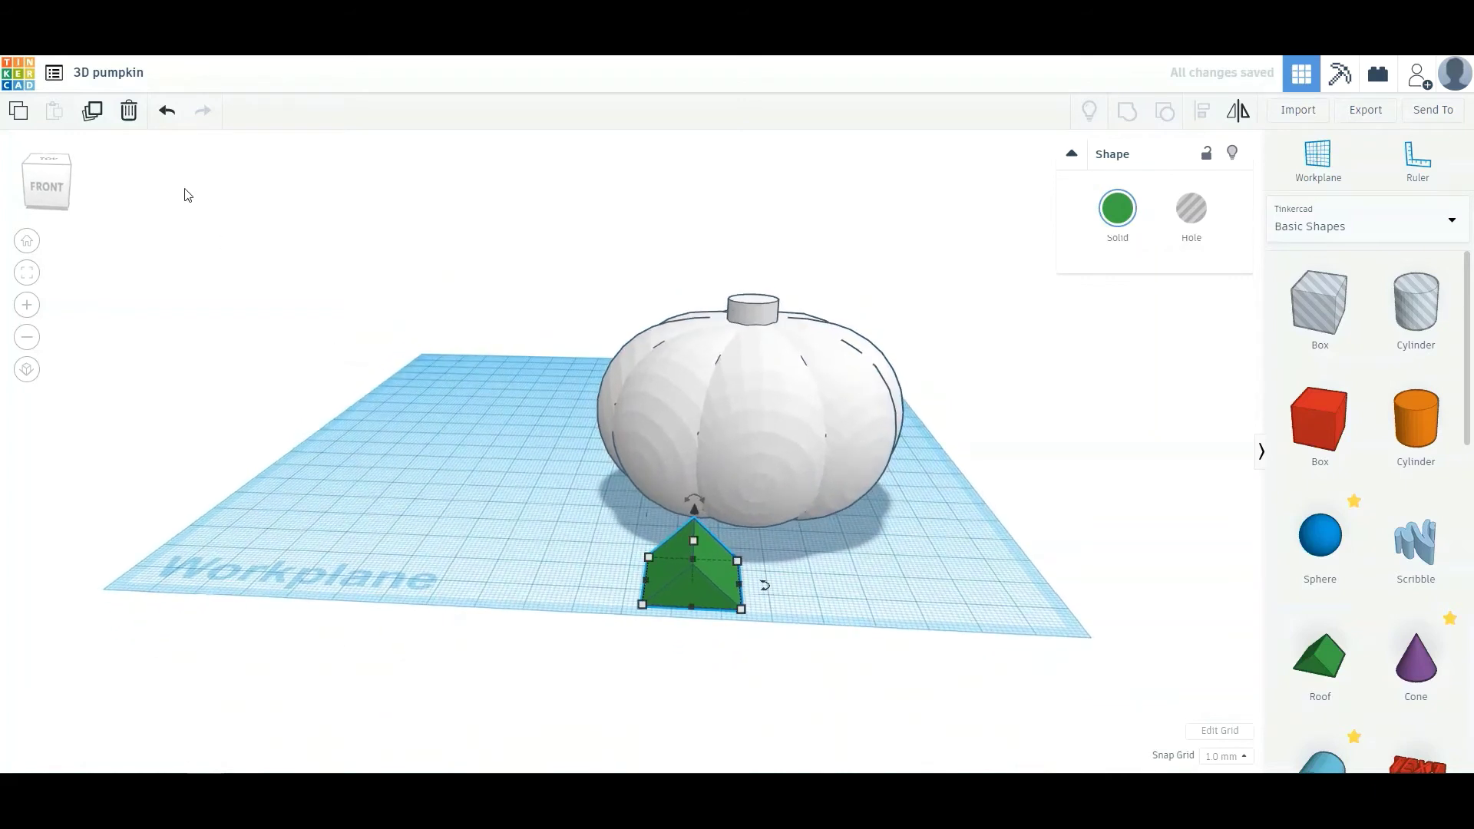
- Duplicate the roof shape and move the copy about 25 mm to the right, leaving a small gap between the two
{"action": "left_click", "coordinate": [698, 582]}
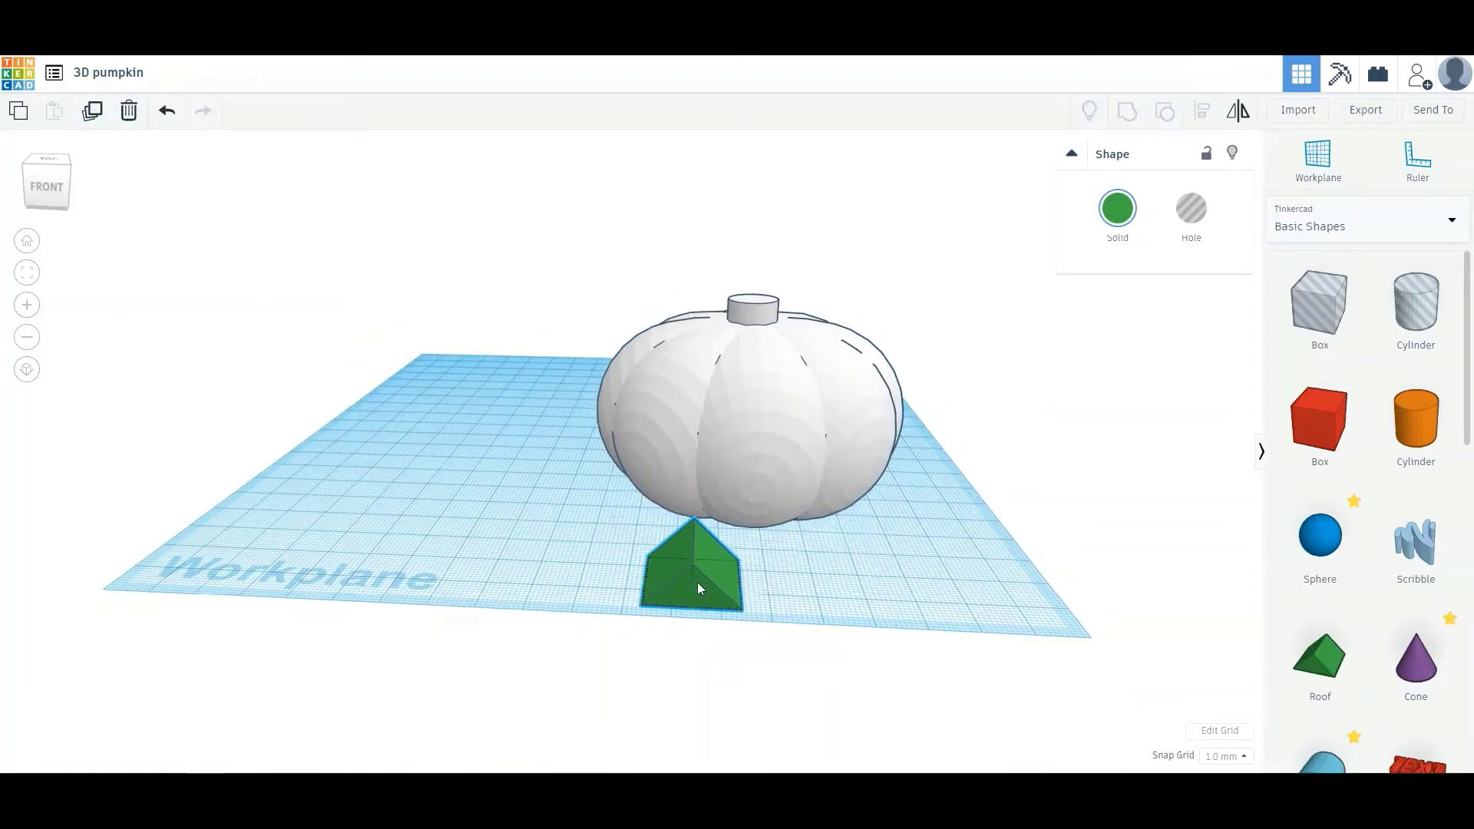
{"action": "left_click", "coordinate": [91, 115]}
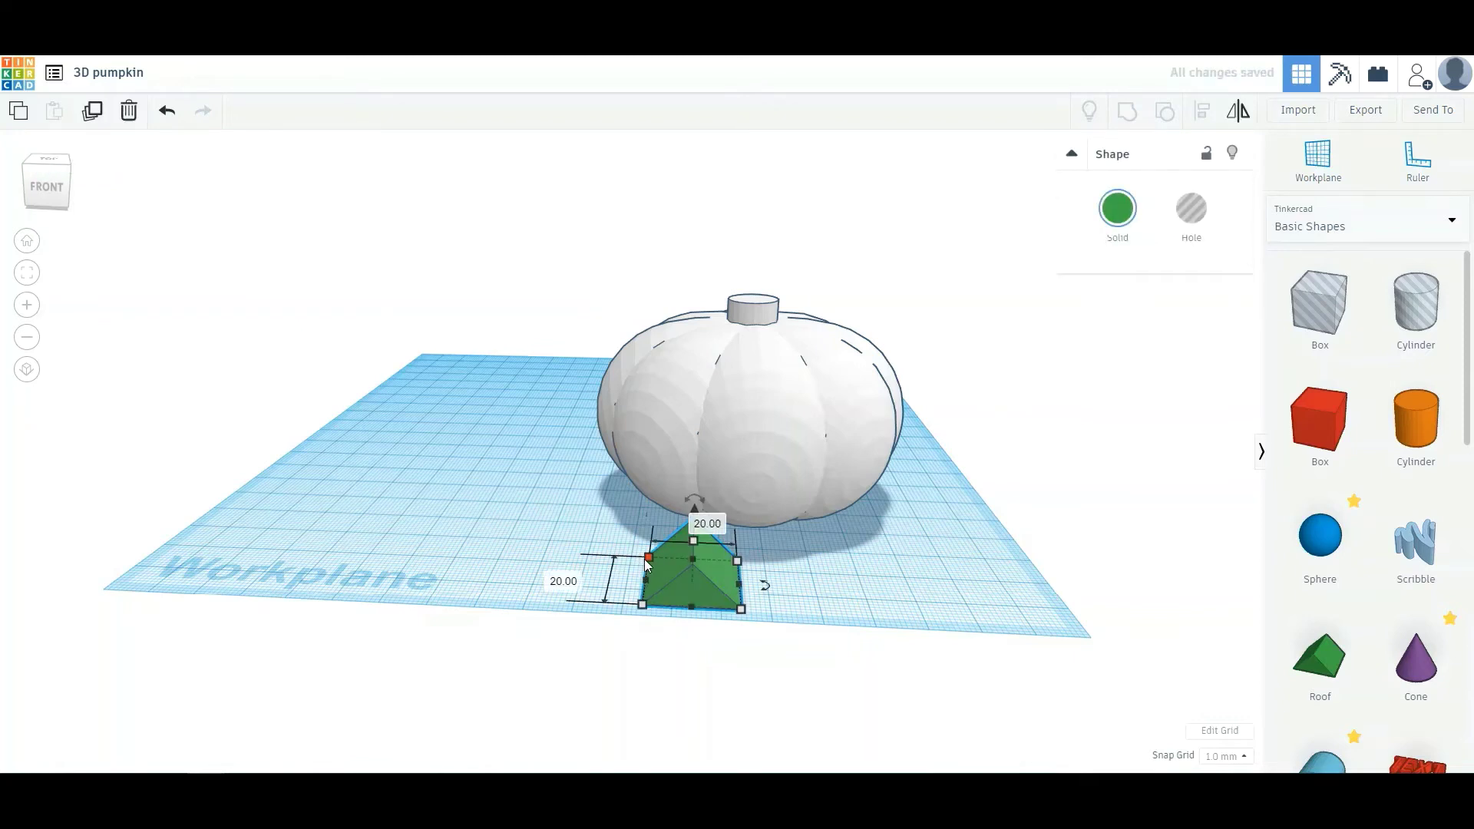
{"action": "key", "text": "Right"}
{"action": "key", "text": "Right"}
{"action": "key", "text": "Right"}
{"action": "key", "text": "Right"}
{"action": "key", "text": "Right"}
{"action": "key", "text": "Right"}
{"action": "key", "text": "Right"}
{"action": "key", "text": "Right"}
{"action": "key", "text": "Right"}
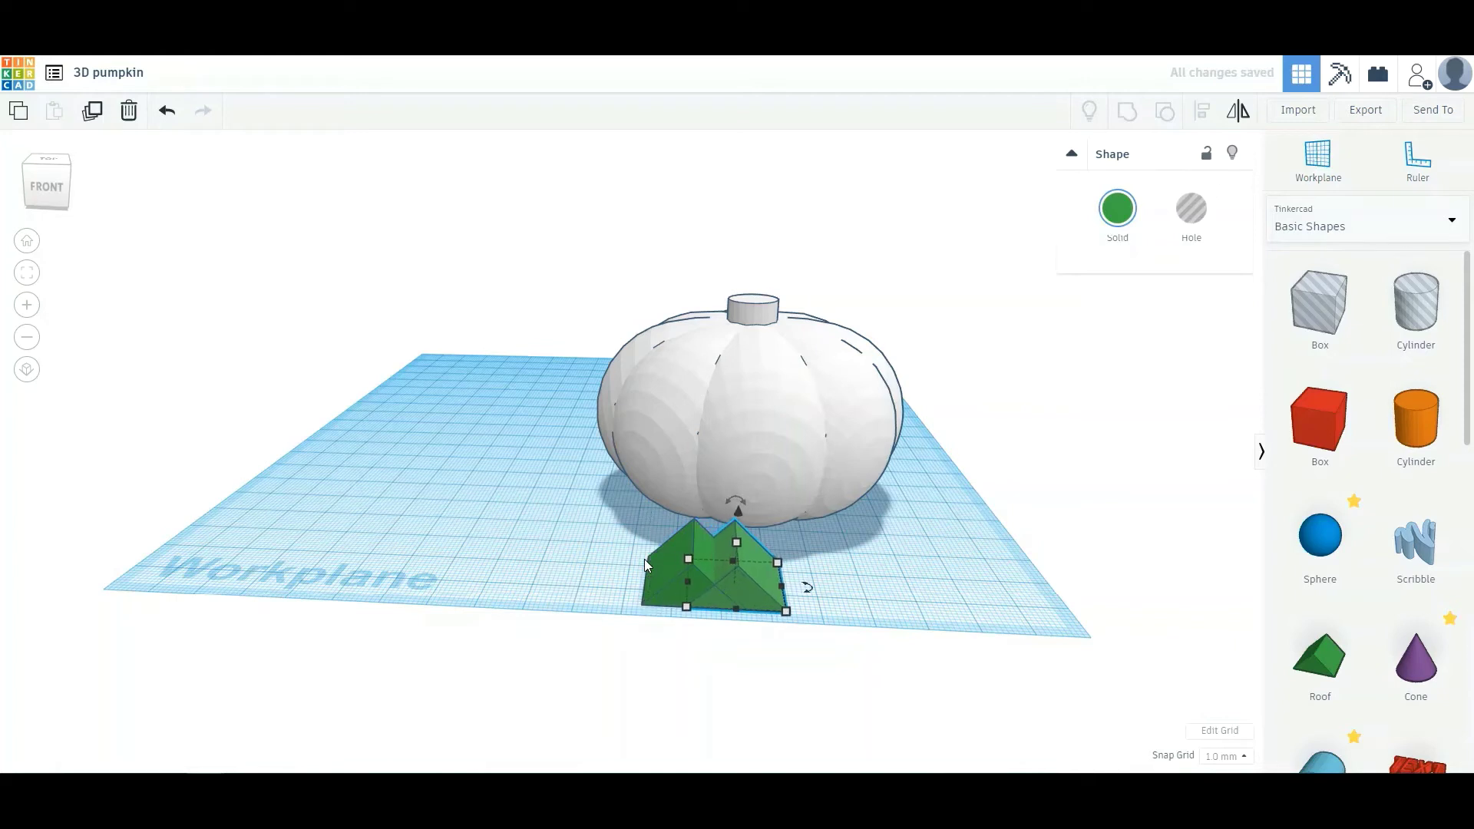
{"action": "key", "text": "Right"}
{"action": "key", "text": "Right"}
{"action": "key", "text": "Right"}
{"action": "key", "text": "Right"}
{"action": "key", "text": "Right"}
{"action": "key", "text": "Right"}
{"action": "key", "text": "Right"}
{"action": "key", "text": "Right"}
{"action": "key", "text": "Right"}
{"action": "key", "text": "Right"}
{"action": "key", "text": "Right"}
{"action": "key", "text": "Right"}
{"action": "key", "text": "Right"}
{"action": "key", "text": "Right"}
{"action": "key", "text": "Right"}
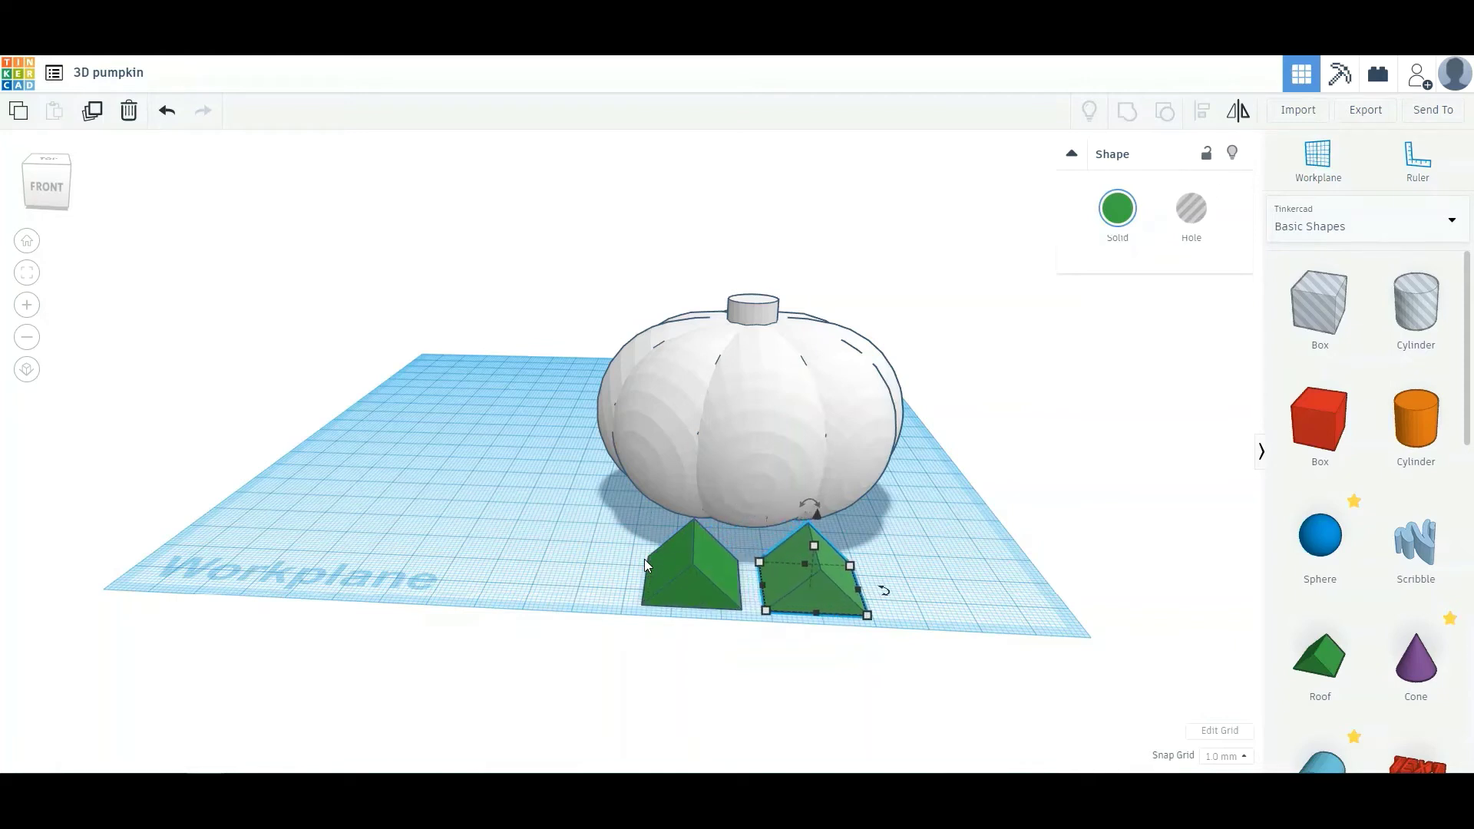
{"action": "key", "text": "Right"}
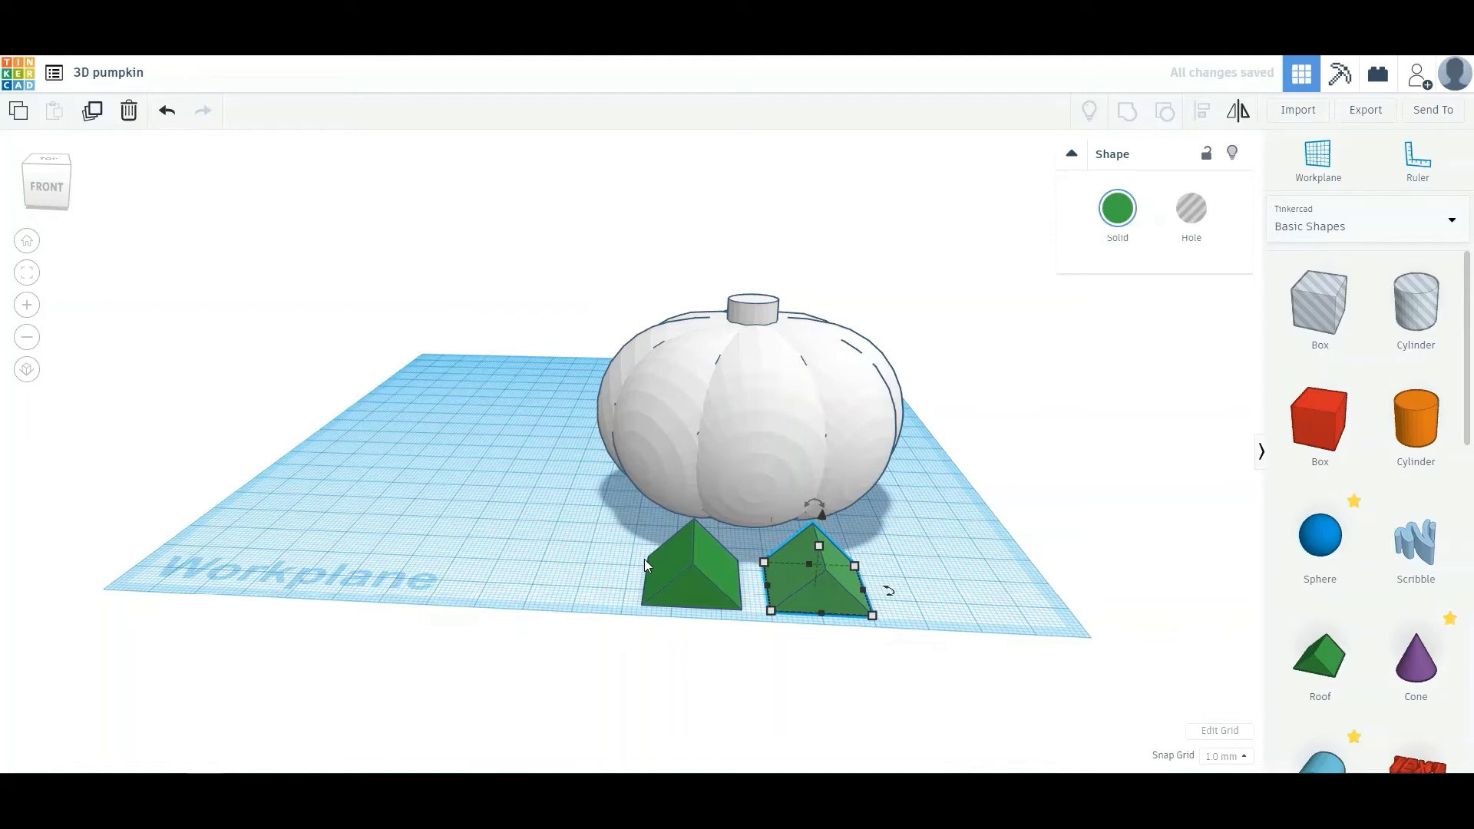
- Group the two roof shapes in front of the pumpkin and turn the group into a hole for the eyes
{"action": "left_click", "coordinate": [971, 576]}
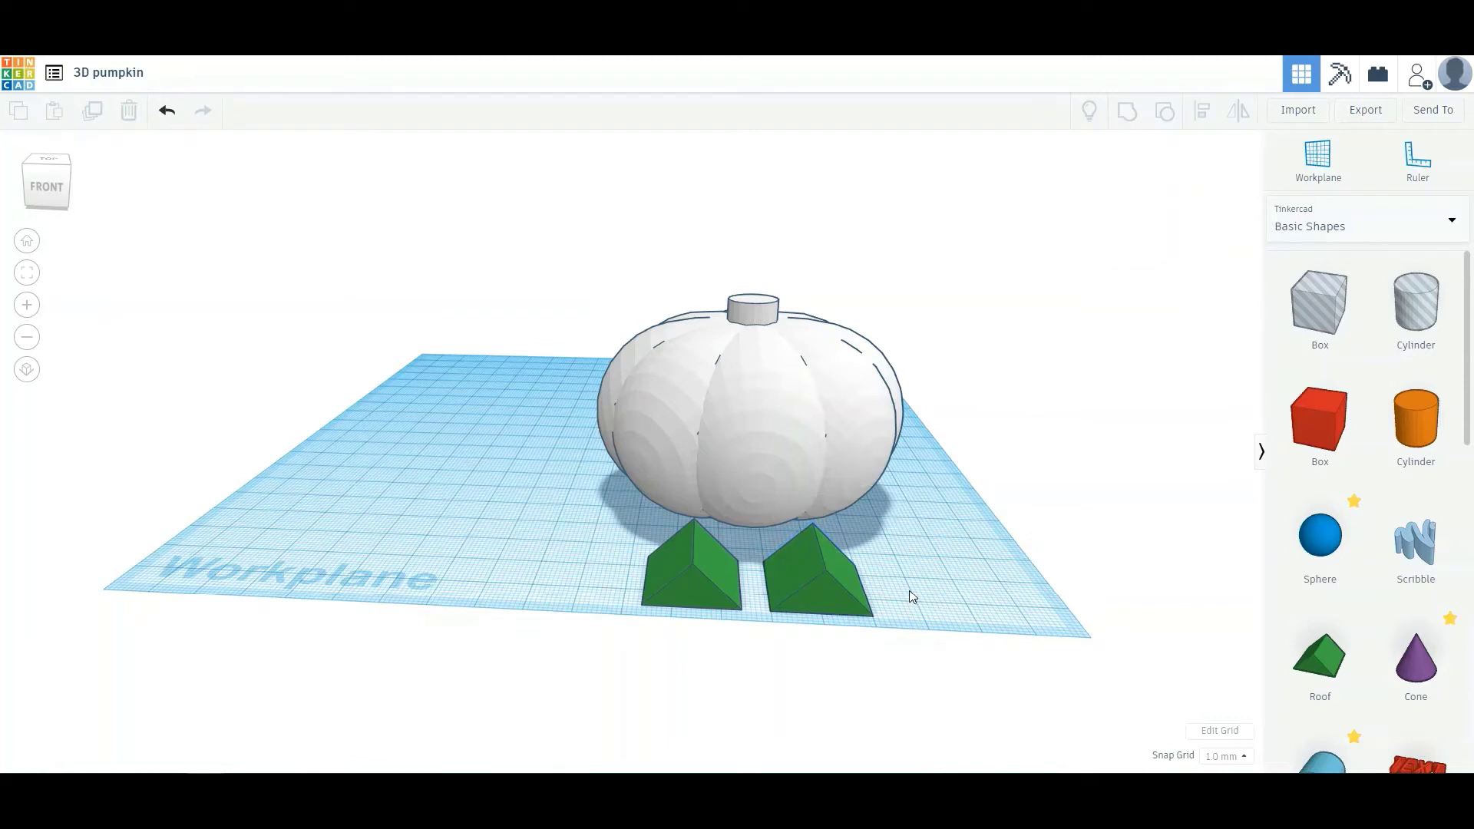
{"action": "left_click_drag", "start_coordinate": [911, 590], "coordinate": [625, 635]}
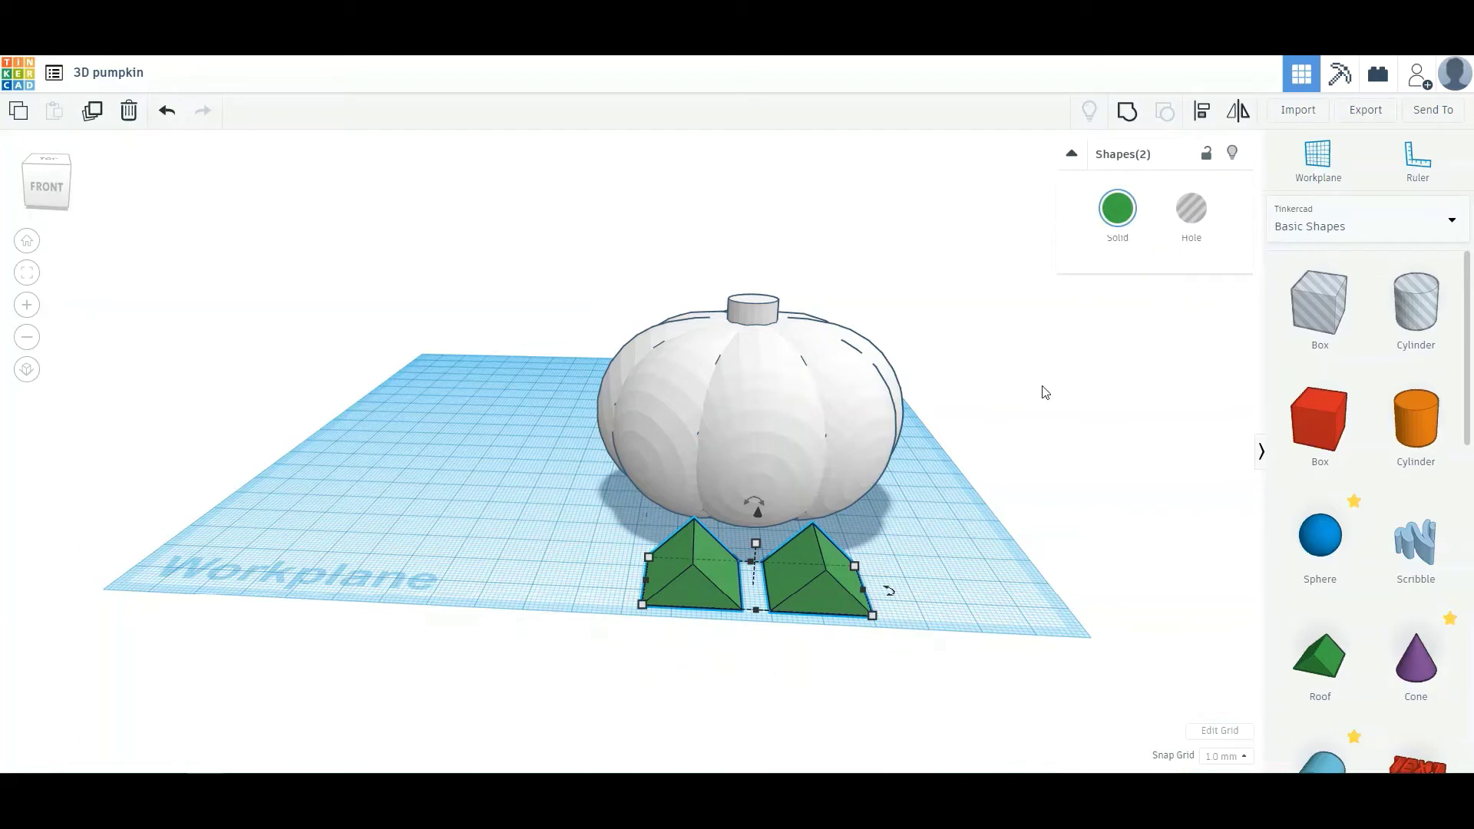
{"action": "left_click", "coordinate": [1129, 112]}
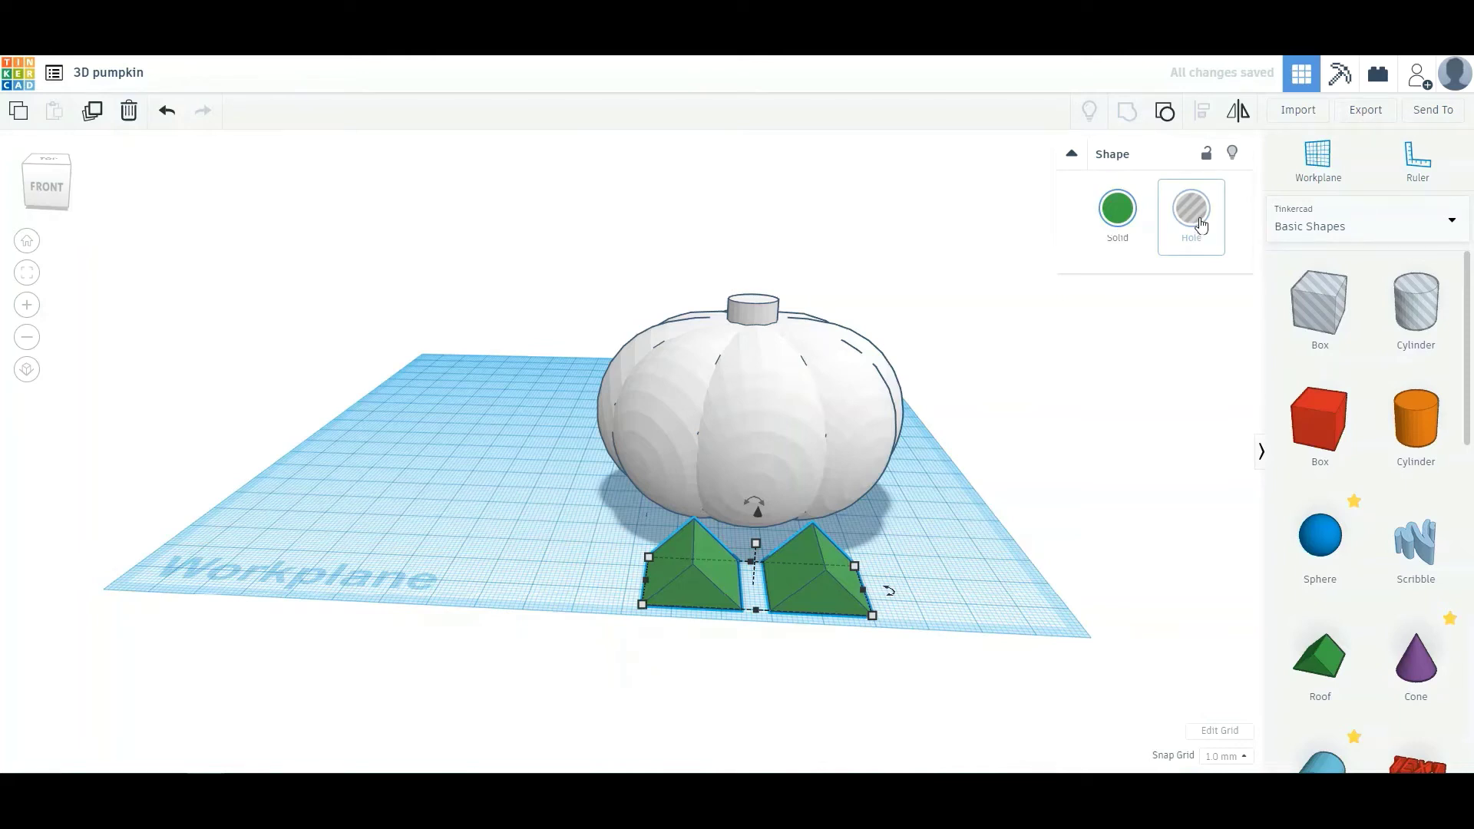
{"action": "left_click", "coordinate": [1200, 223]}
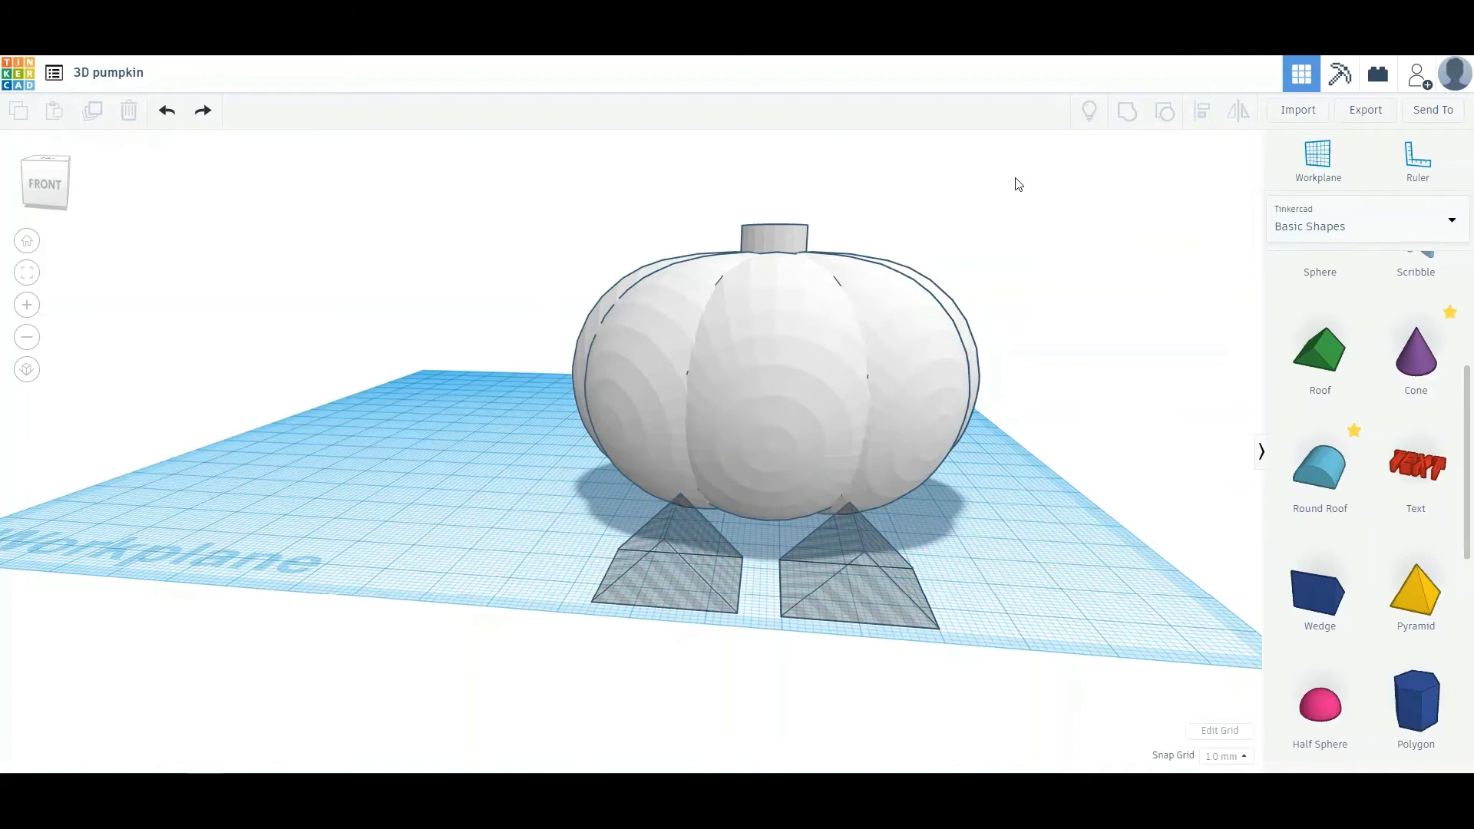
- Align the eye hole group with the pumpkin so both are centered along the width
{"action": "left_click_drag", "start_coordinate": [1018, 184], "coordinate": [537, 652]}
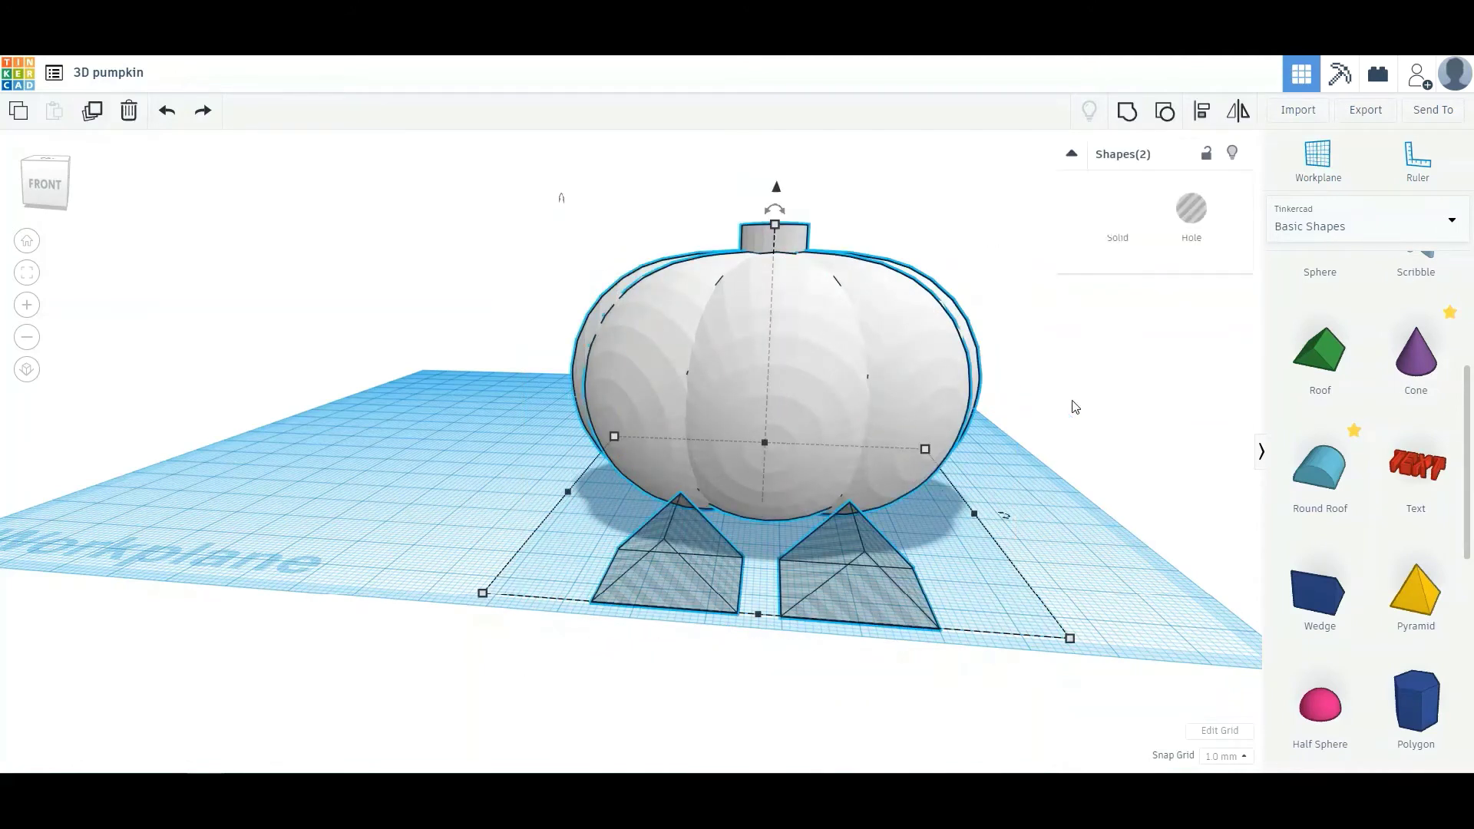
{"action": "left_click", "coordinate": [1198, 123]}
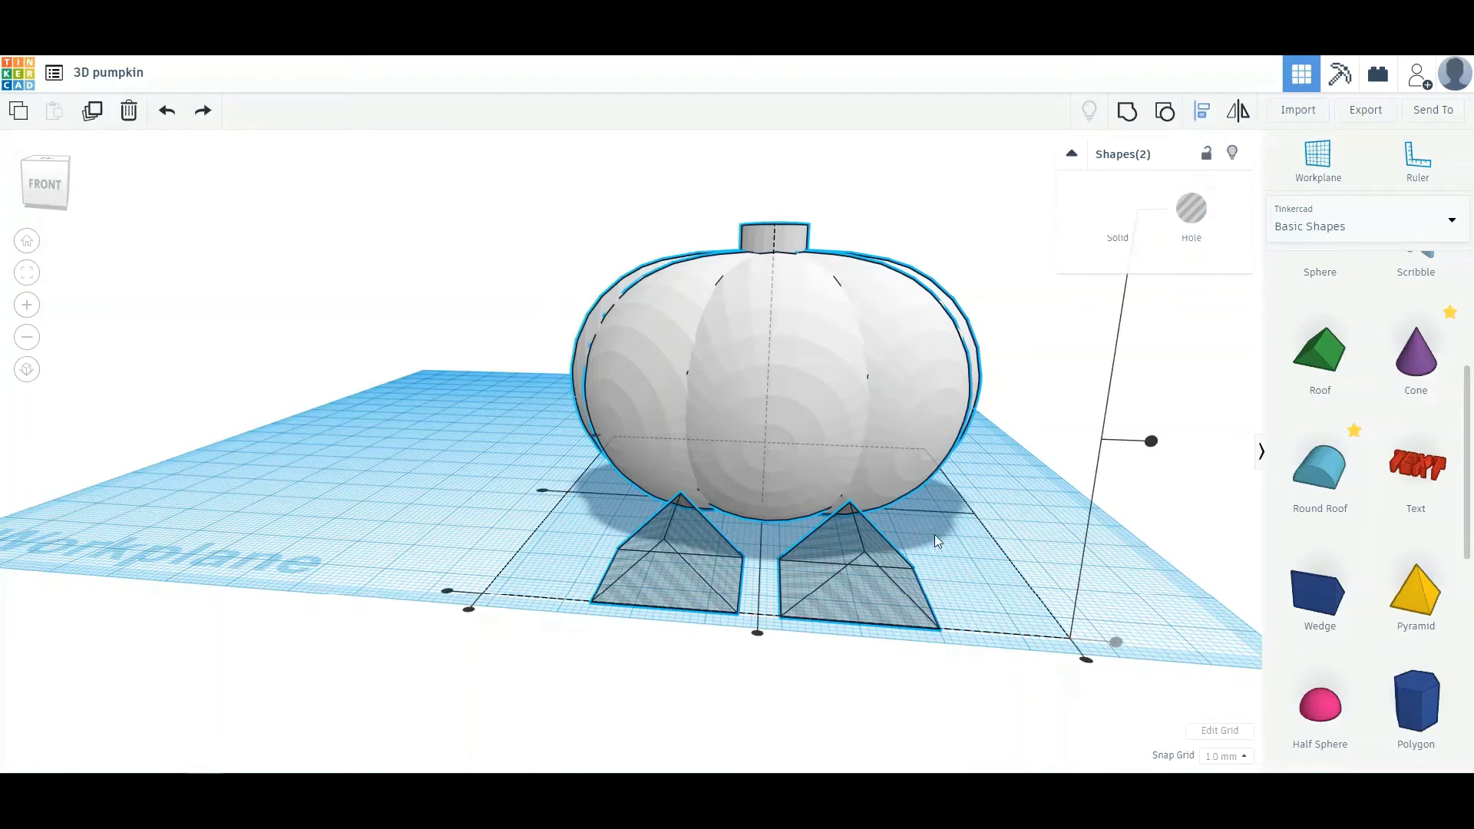
{"action": "left_click", "coordinate": [758, 635]}
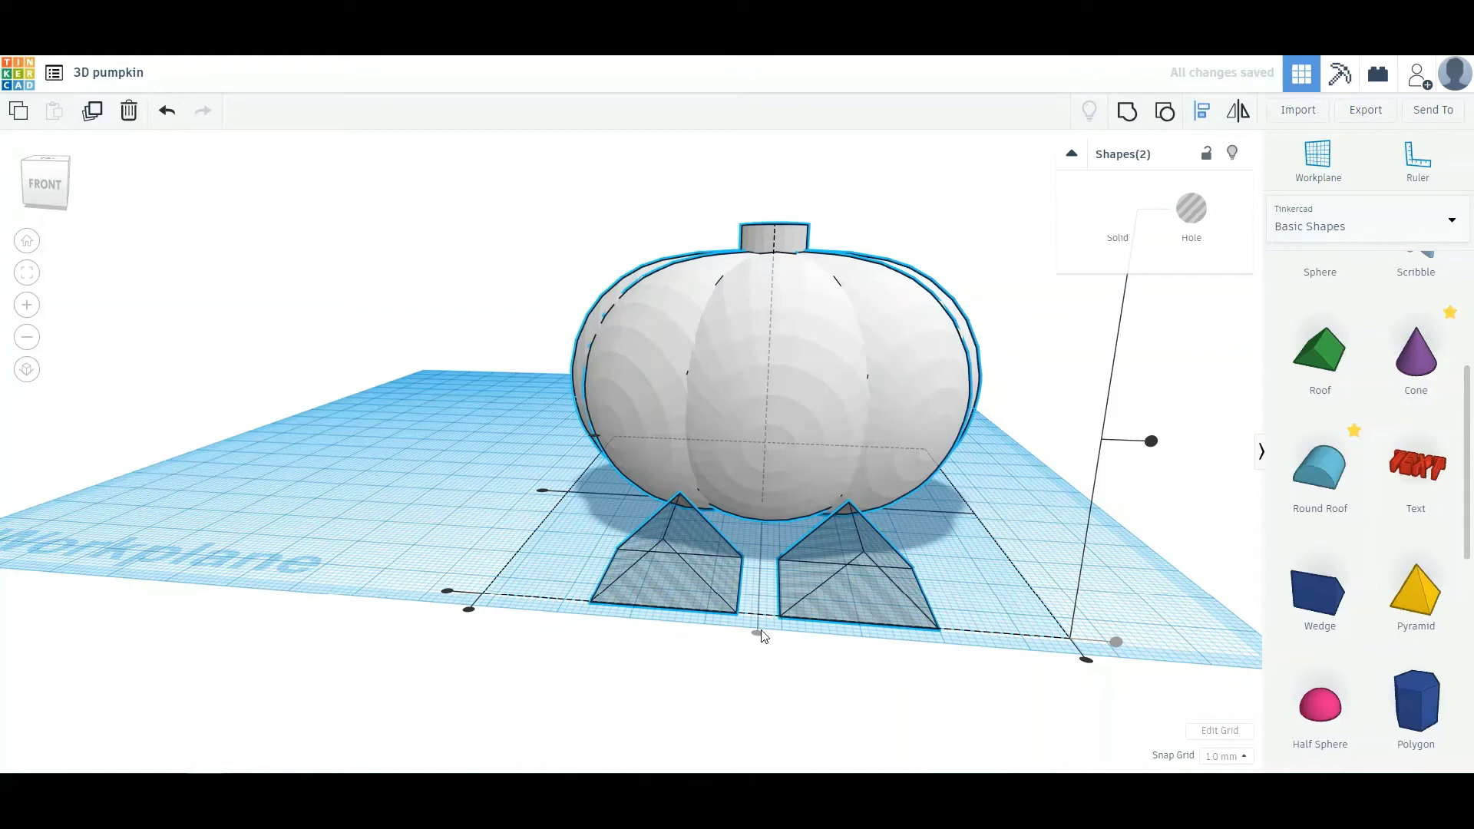
{"action": "left_click", "coordinate": [856, 675]}
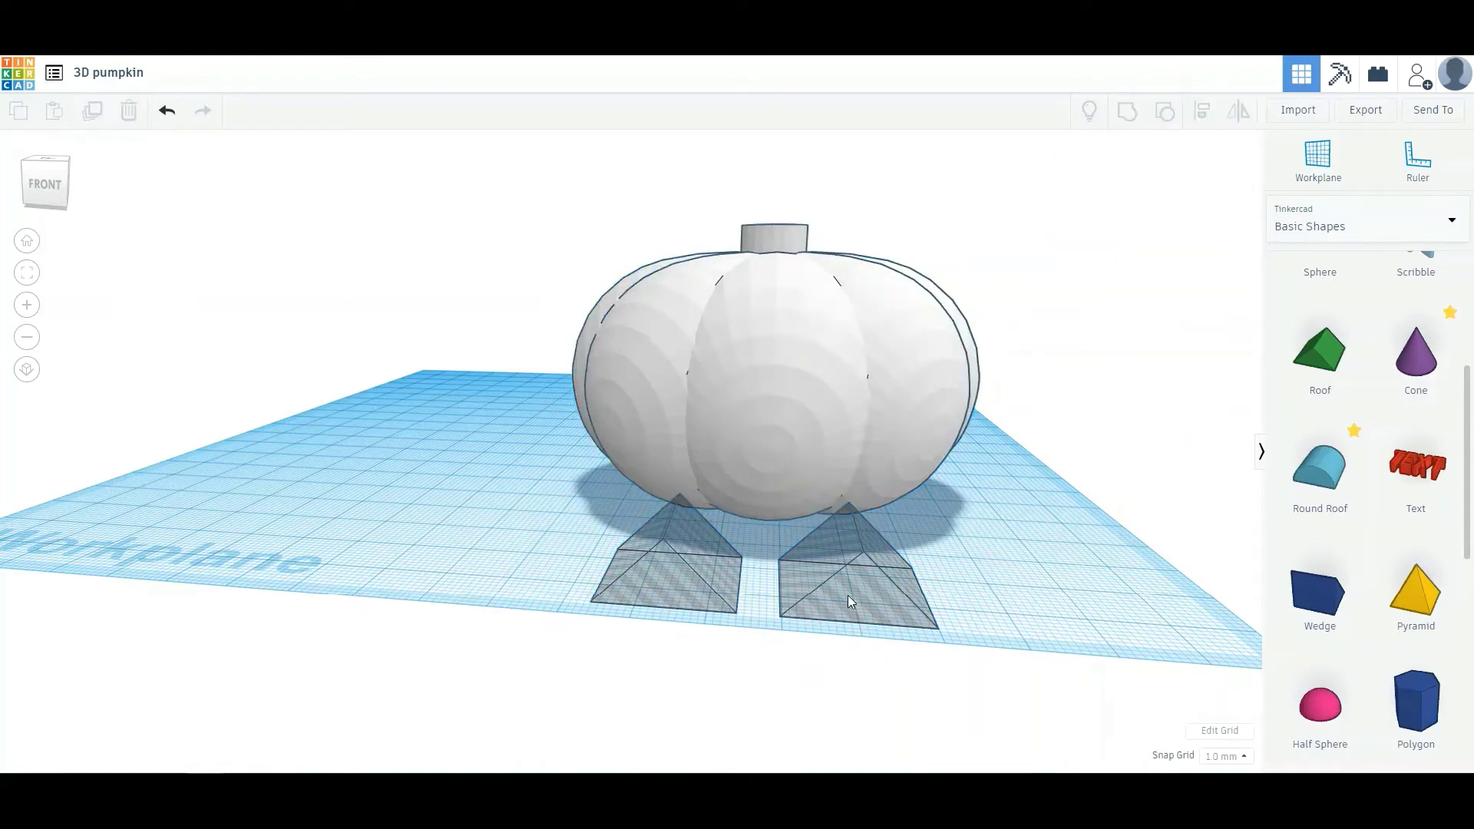
- Raise the eye holes 28 mm above the workplane and move them back until they cut into the pumpkin's front wall
{"action": "left_click", "coordinate": [847, 596]}
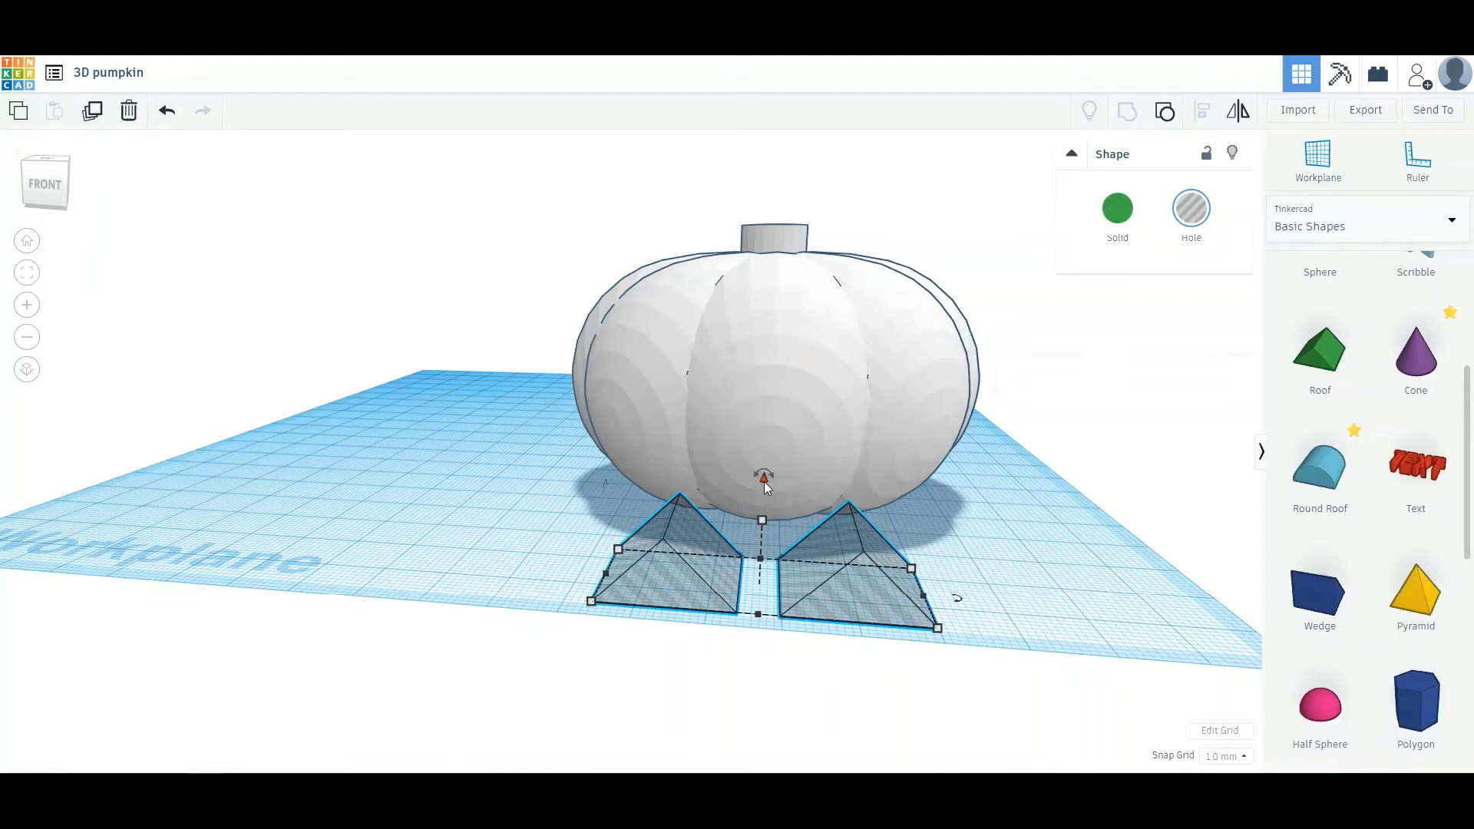
{"action": "left_click_drag", "start_coordinate": [763, 482], "coordinate": [803, 286]}
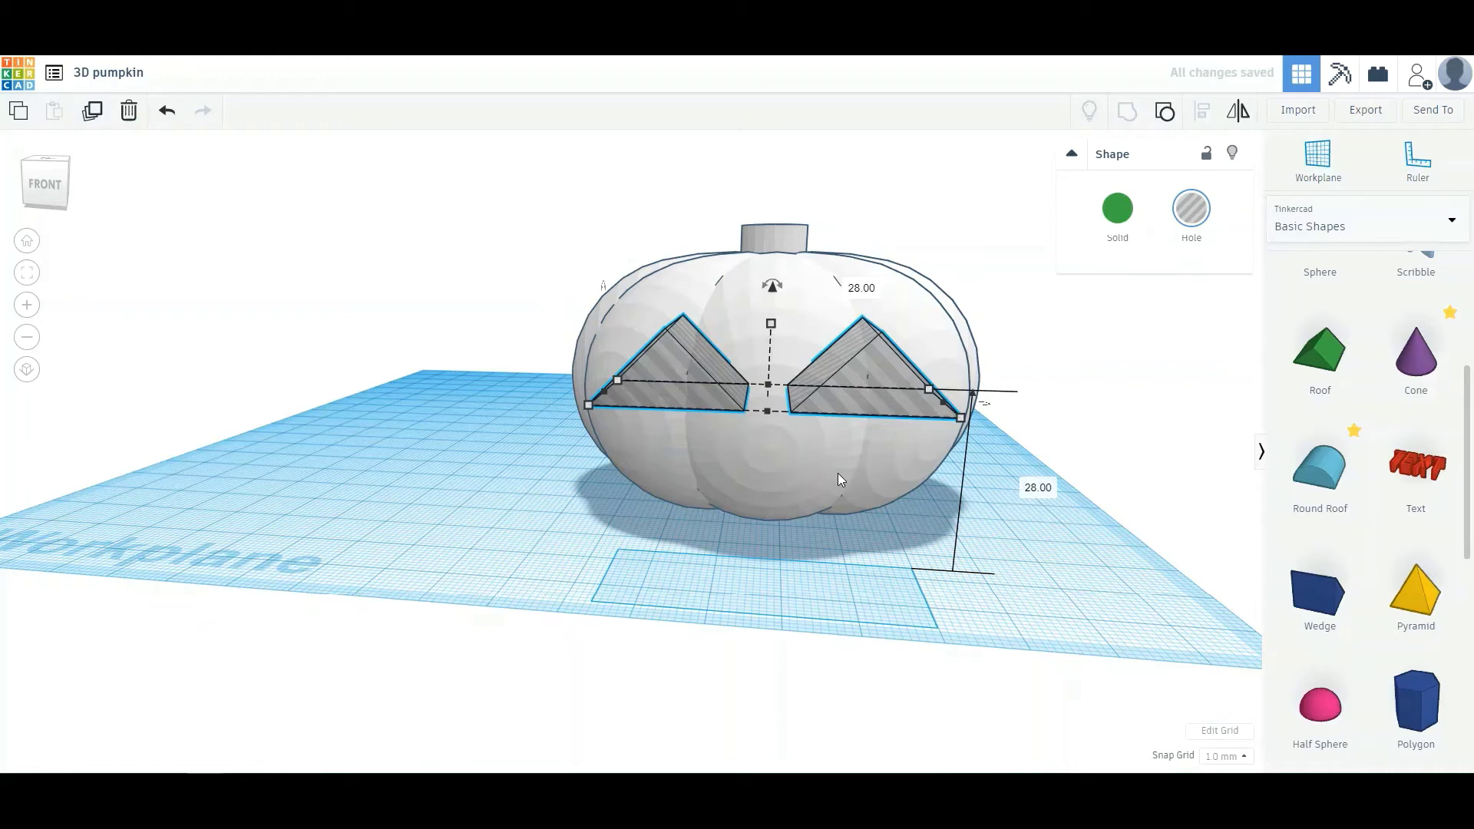
{"action": "key", "text": "Up"}
{"action": "key", "text": "Up"}
{"action": "key", "text": "Up"}
{"action": "key", "text": "Up"}
{"action": "key", "text": "Up"}
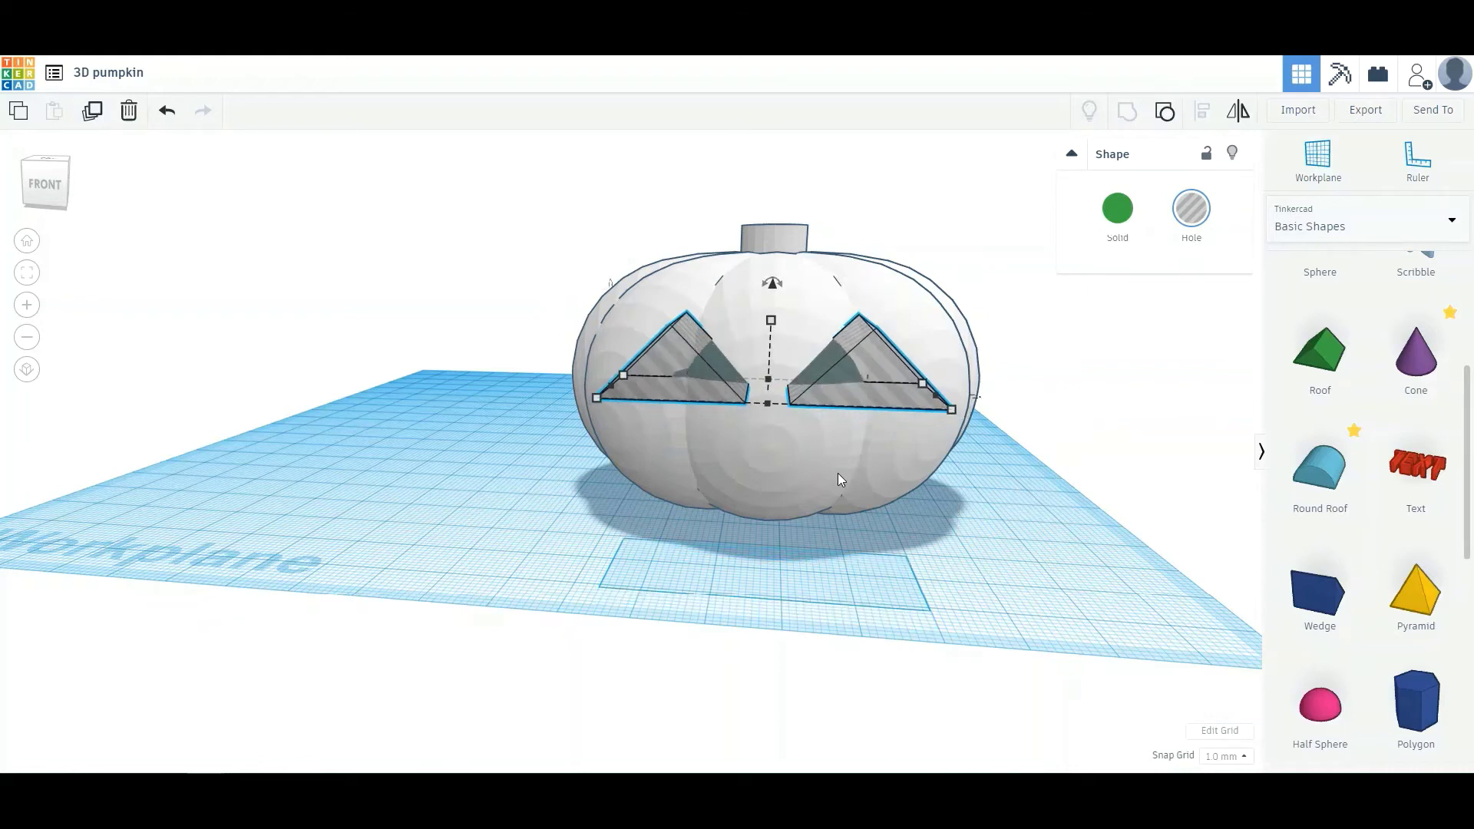
{"action": "key", "text": "Up"}
{"action": "key", "text": "Up"}
{"action": "key", "text": "Up"}
{"action": "key", "text": "Up"}
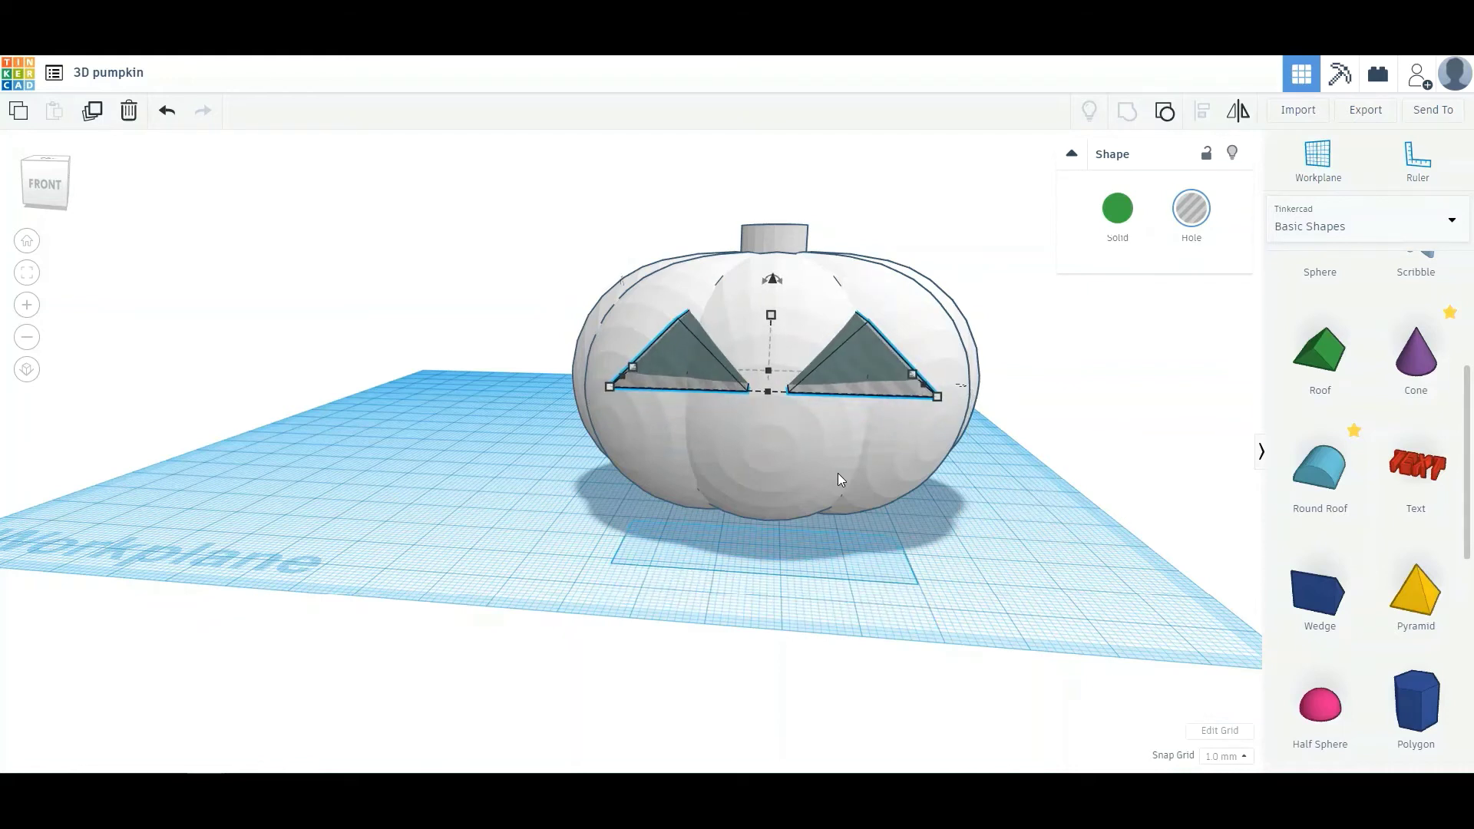
{"action": "key", "text": "Up"}
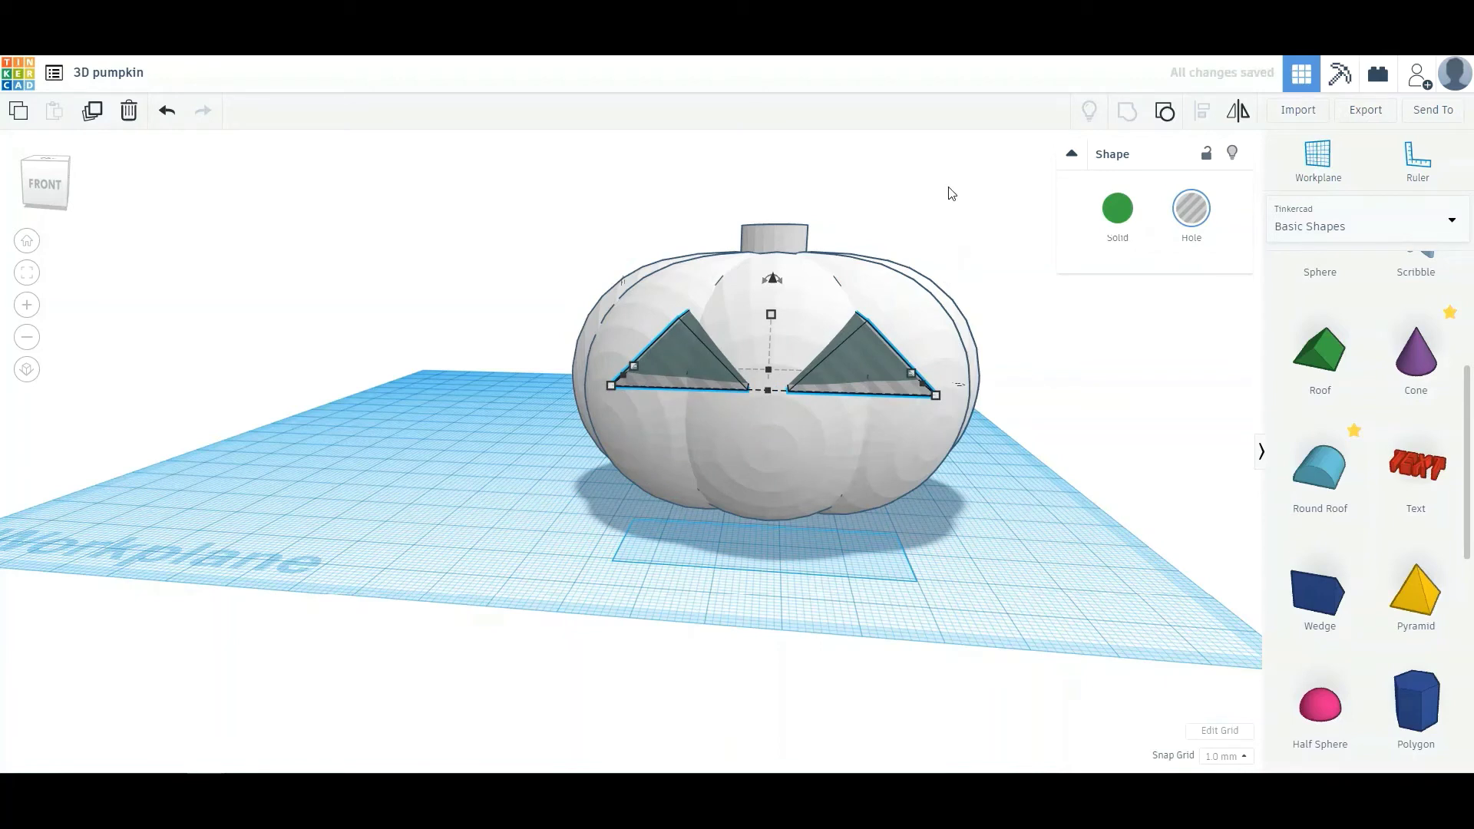
- Group the eye holes with the pumpkin to cut out both eyes
{"action": "left_click_drag", "start_coordinate": [950, 189], "coordinate": [556, 535]}
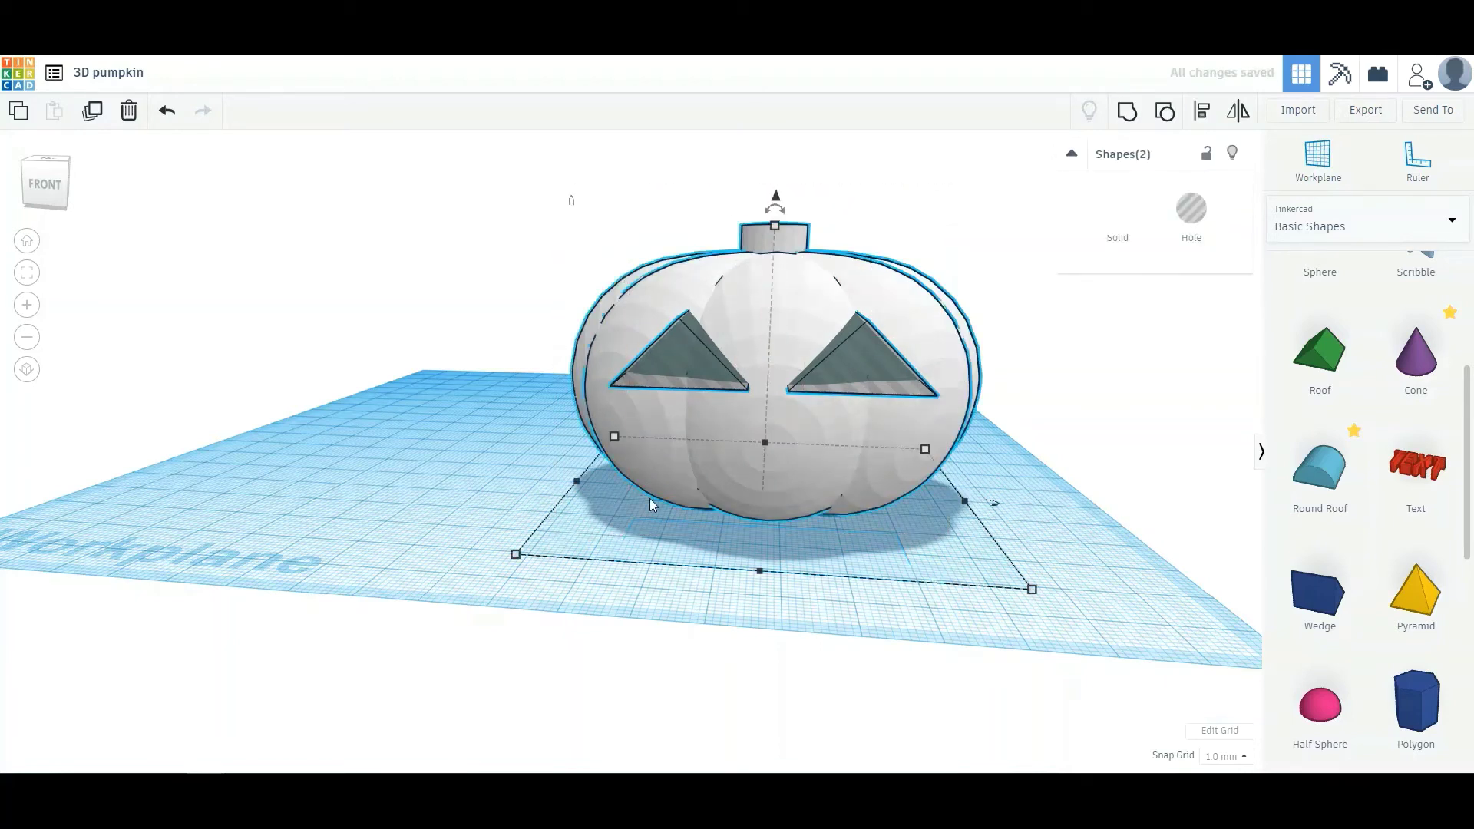
{"action": "left_click", "coordinate": [1128, 111]}
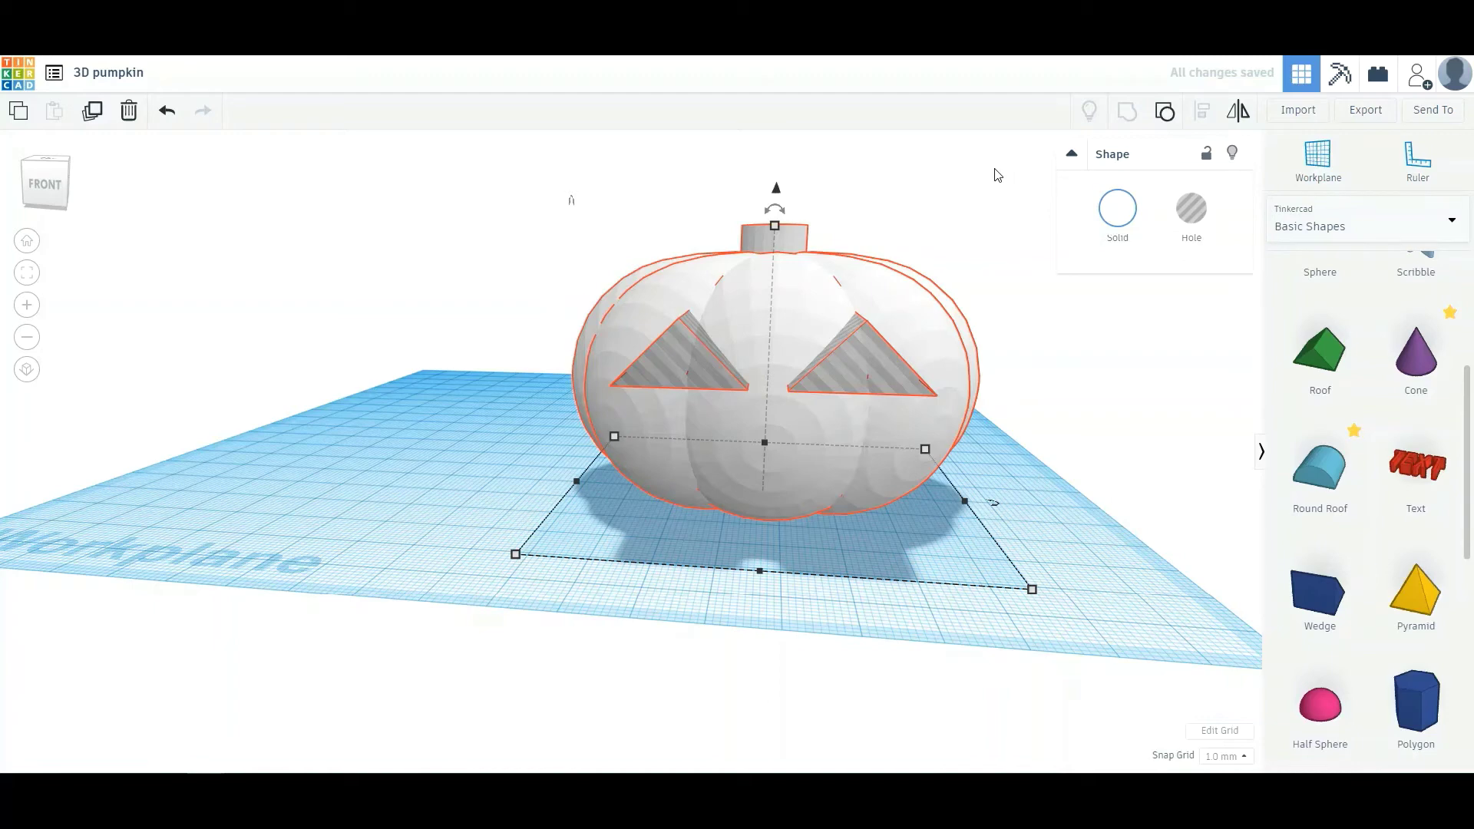
{"action": "right_click_drag", "start_coordinate": [1001, 202], "coordinate": [1033, 230]}
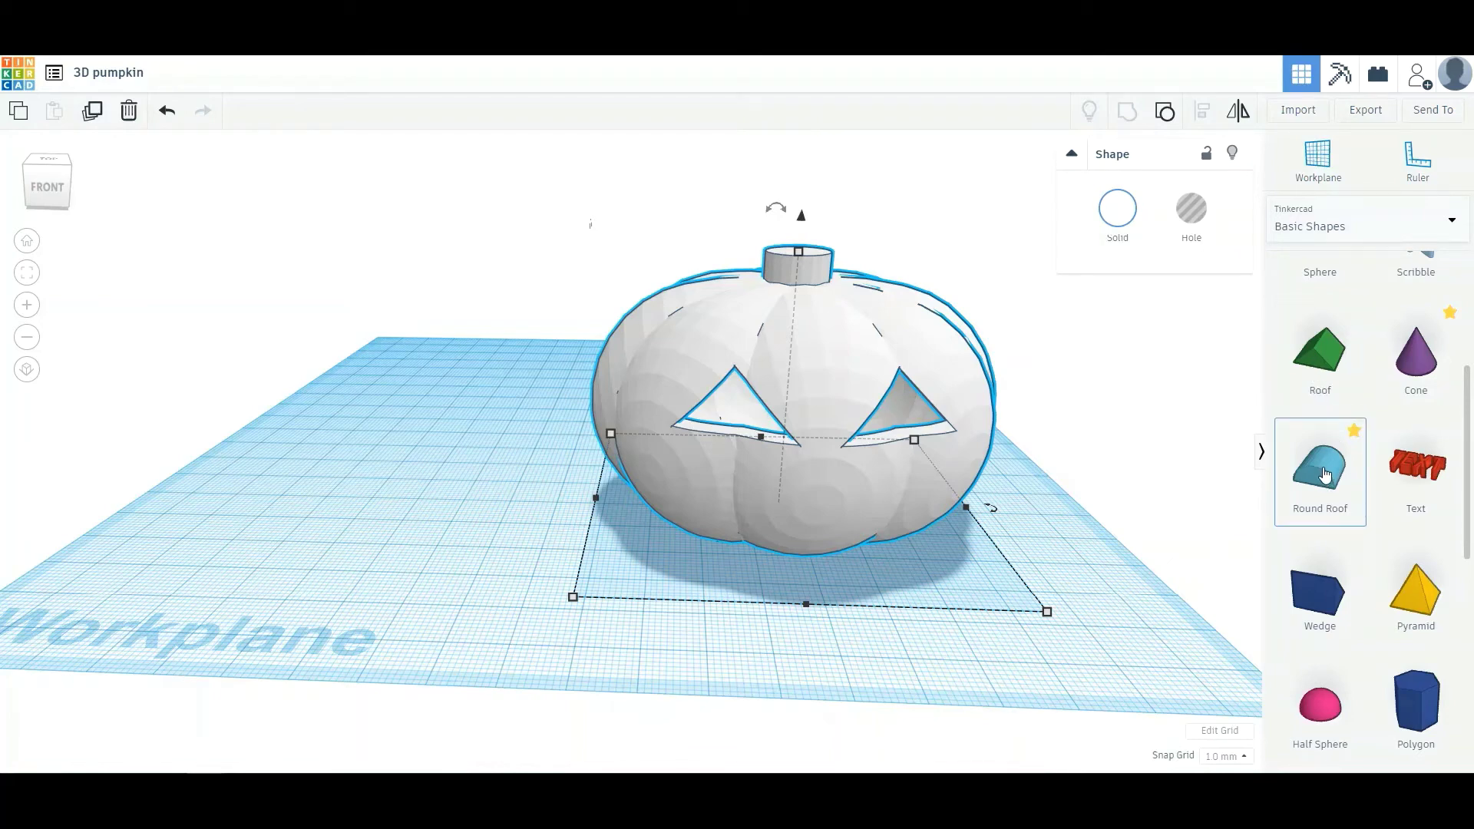
- Place a Round Roof shape on the workplane in front of the pumpkin and flip it upside down for the mouth
{"action": "left_click_drag", "start_coordinate": [1323, 474], "coordinate": [822, 665]}
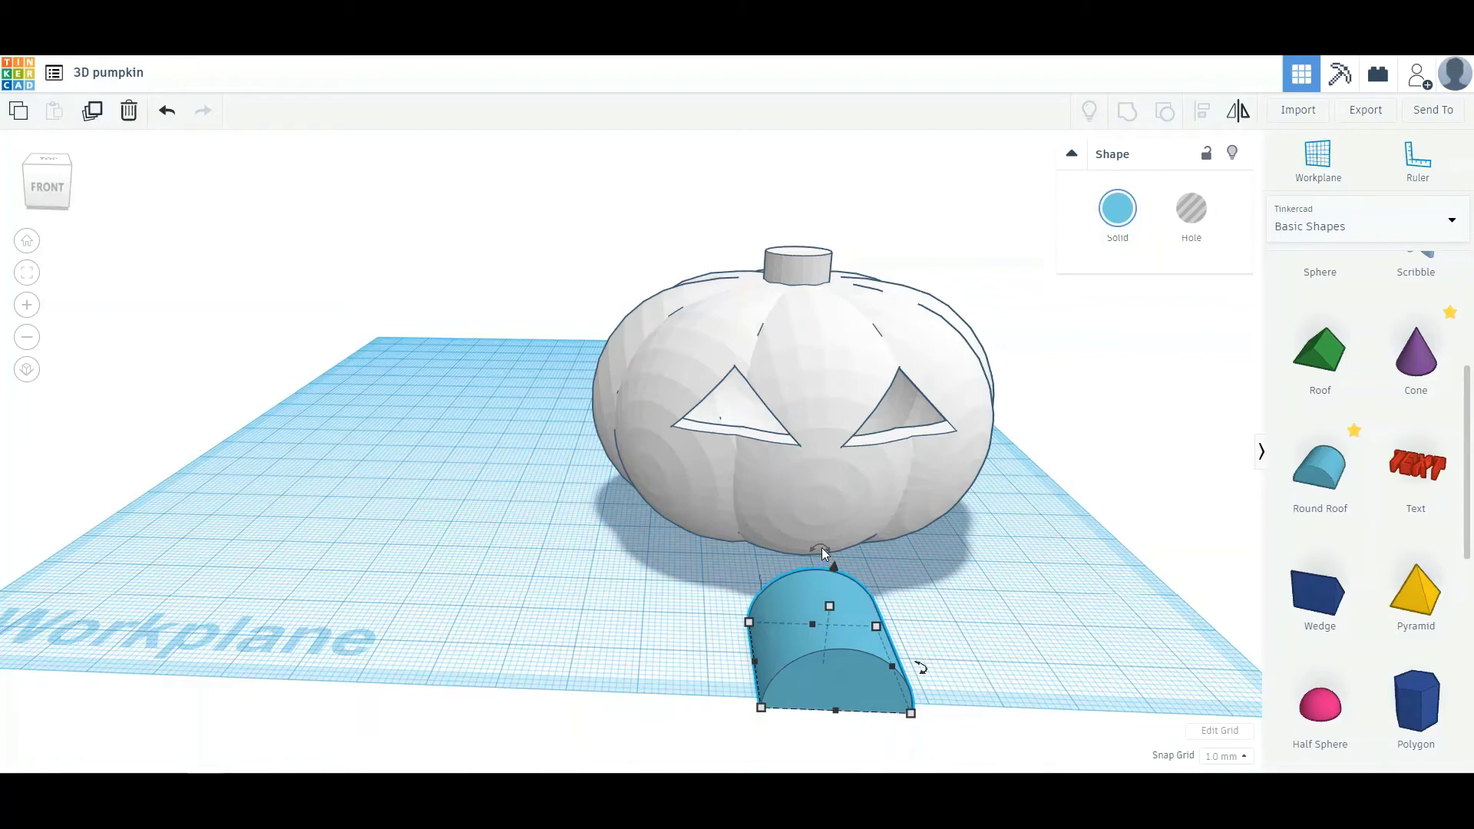
{"action": "scroll", "coordinate": [822, 547], "scroll_direction": "up", "scroll_amount": 5}
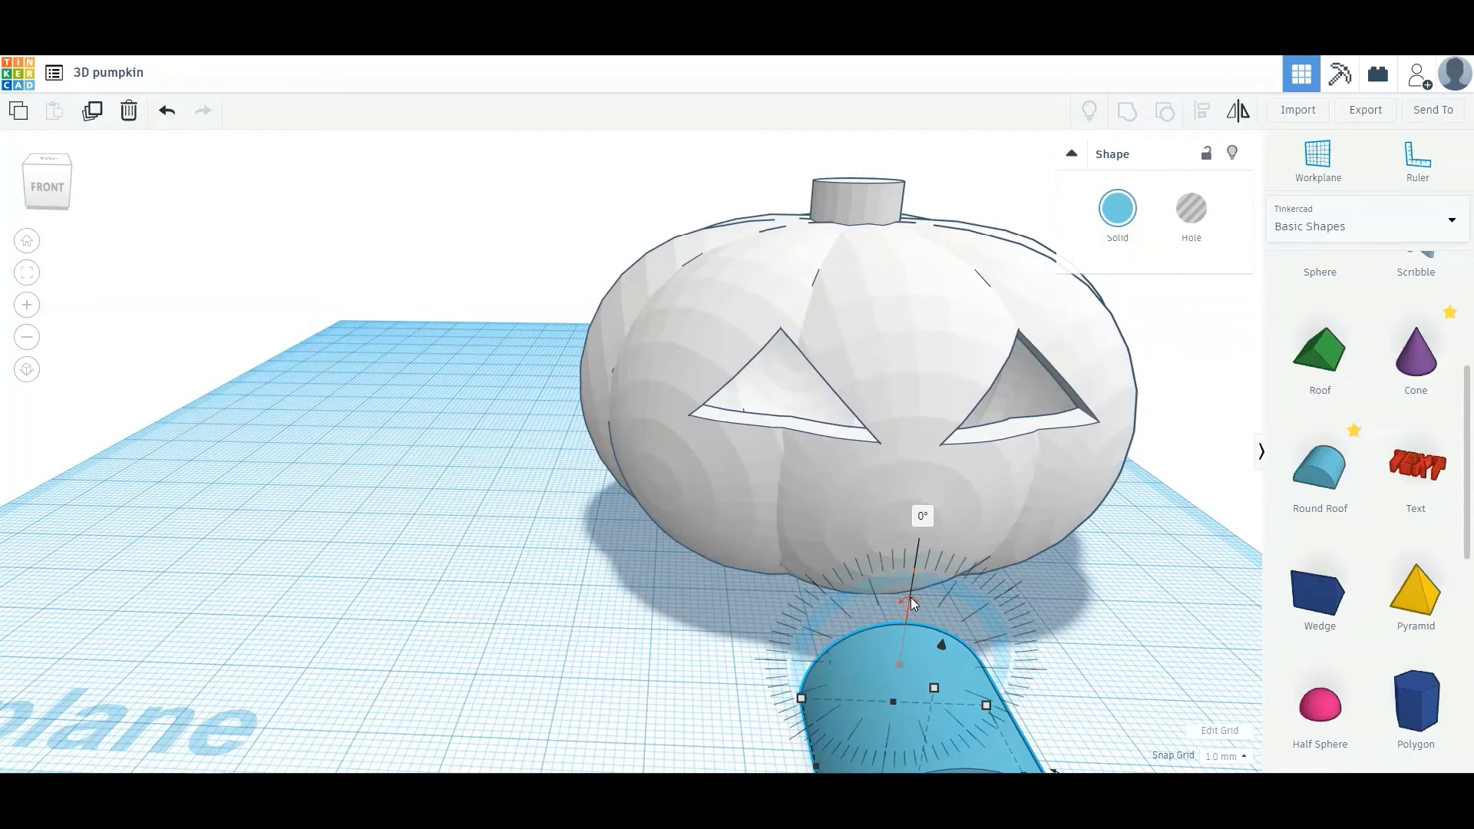
{"action": "left_click_drag", "start_coordinate": [914, 604], "coordinate": [889, 737]}
{"action": "scroll", "coordinate": [891, 703], "scroll_direction": "down", "scroll_amount": 5}
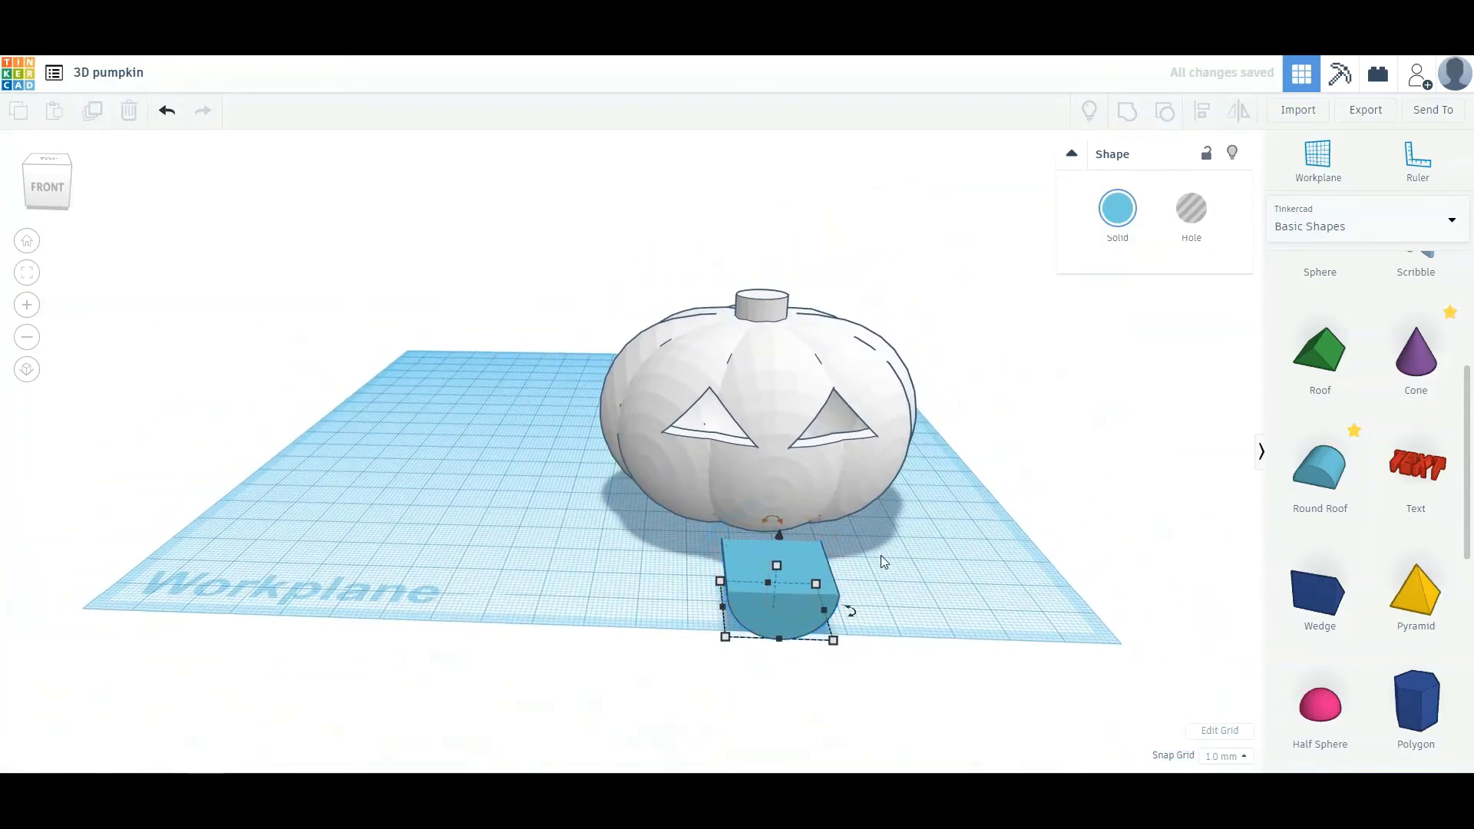
{"action": "left_click", "coordinate": [882, 555]}
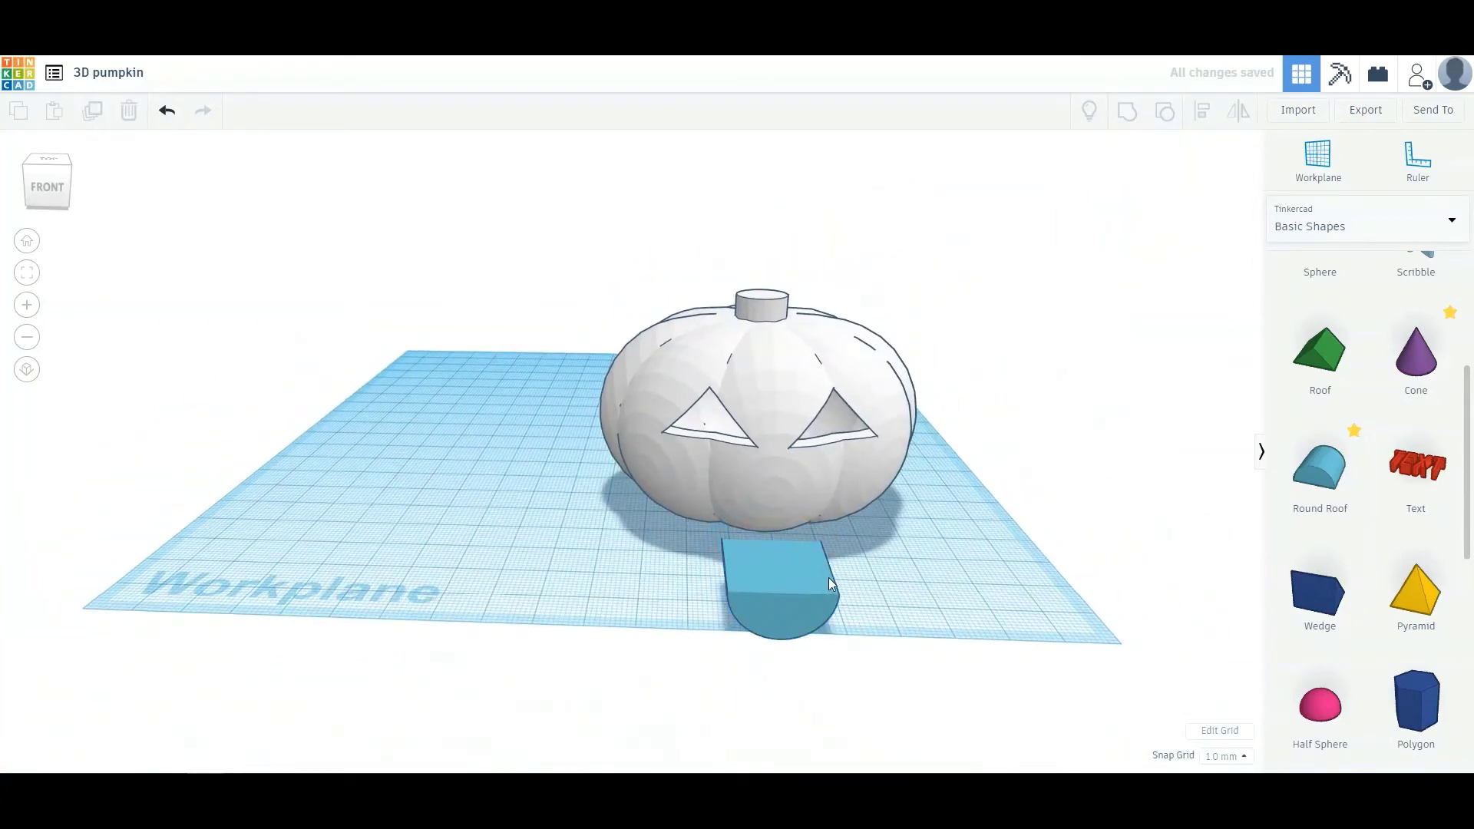
- Widen the upside-down round roof to 40 mm and turn it into a hole
{"action": "left_click", "coordinate": [820, 581]}
{"action": "right_click_drag", "start_coordinate": [887, 612], "coordinate": [804, 597]}
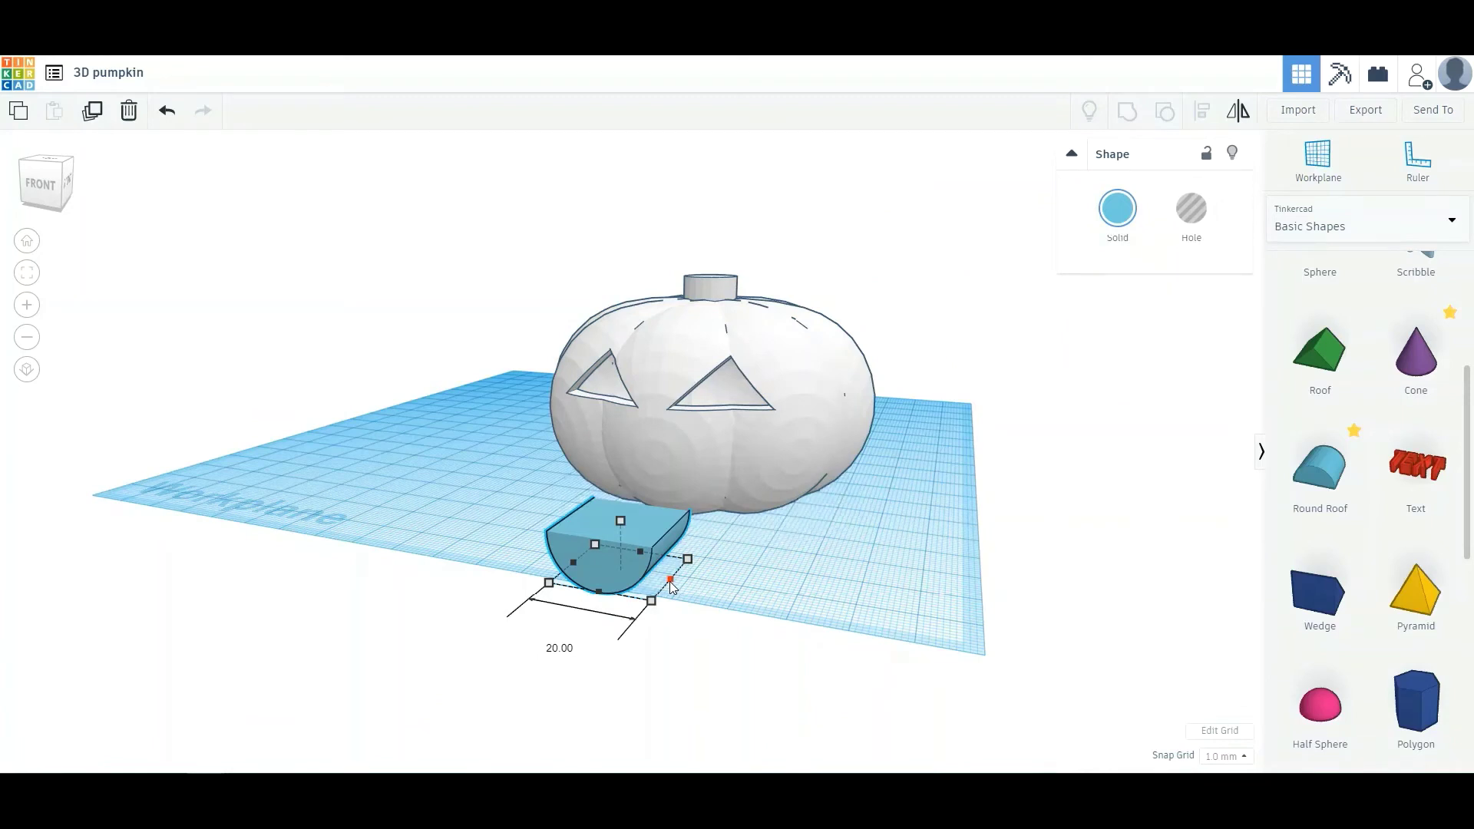
{"action": "left_click_drag", "start_coordinate": [671, 588], "coordinate": [780, 601]}
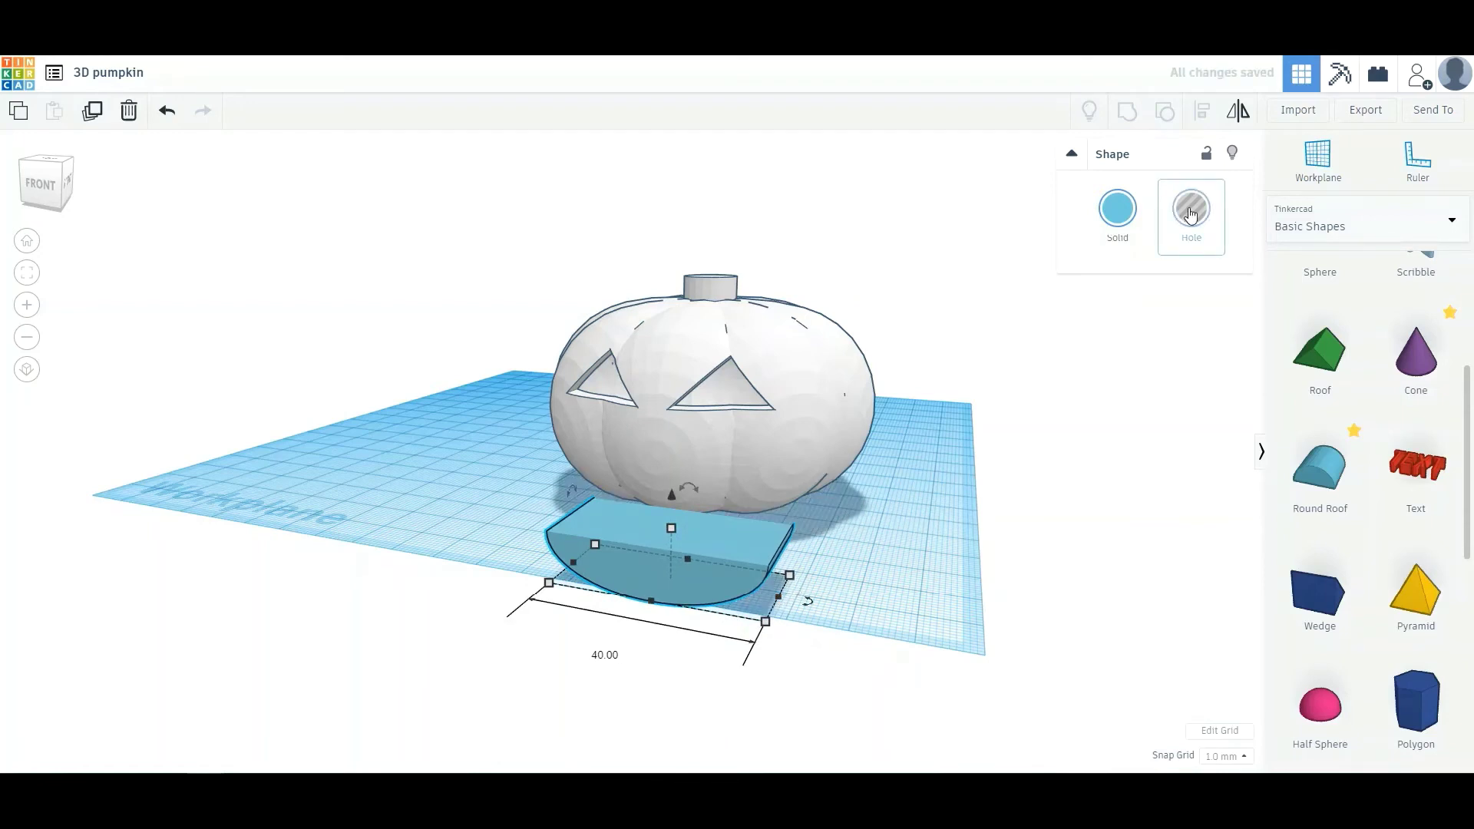
{"action": "left_click", "coordinate": [1190, 214]}
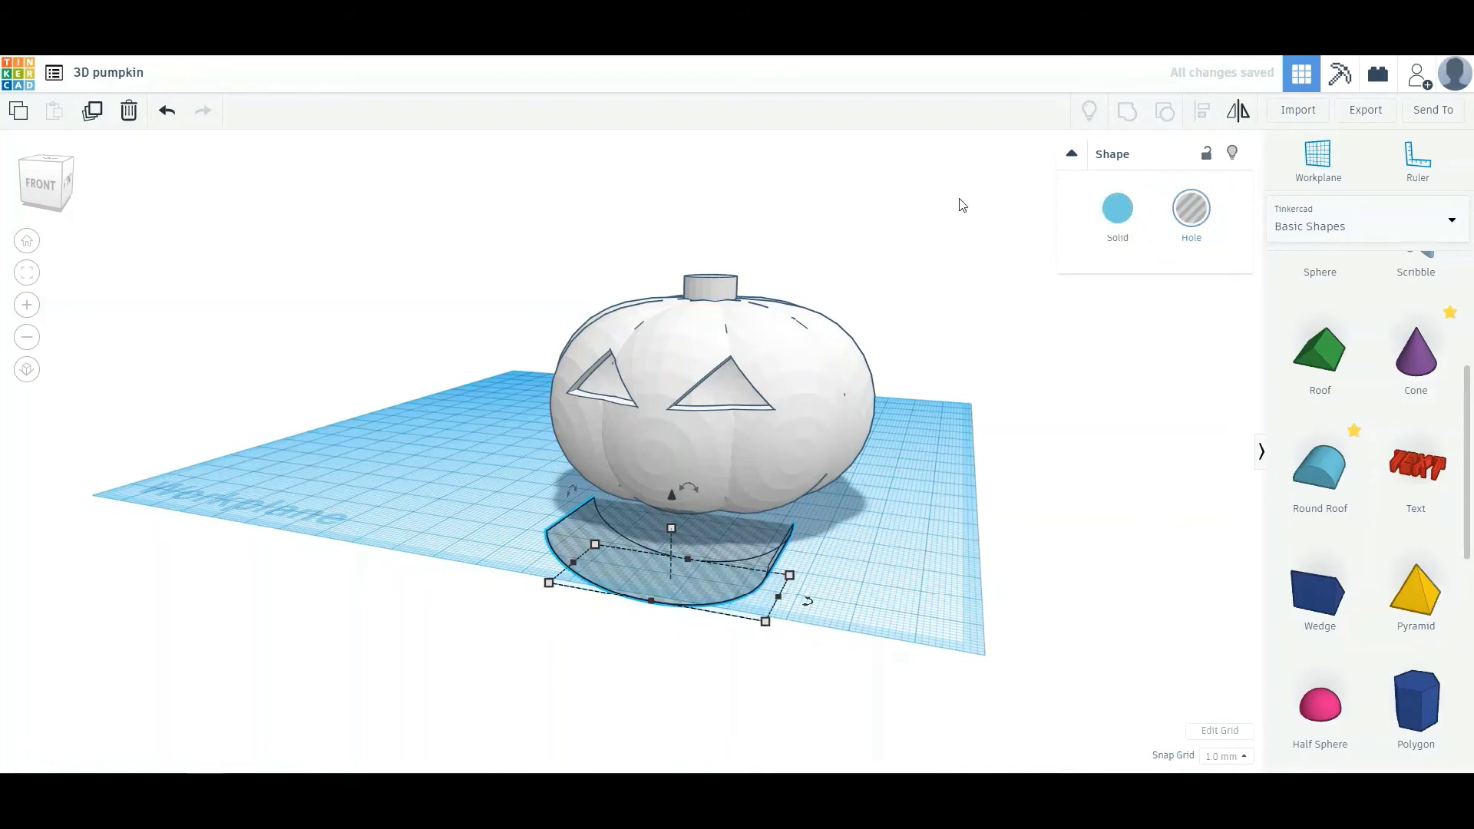
- Align the mouth hole with the pumpkin so both are centered along the width
{"action": "left_click_drag", "start_coordinate": [963, 197], "coordinate": [497, 625]}
{"action": "left_click", "coordinate": [1200, 112]}
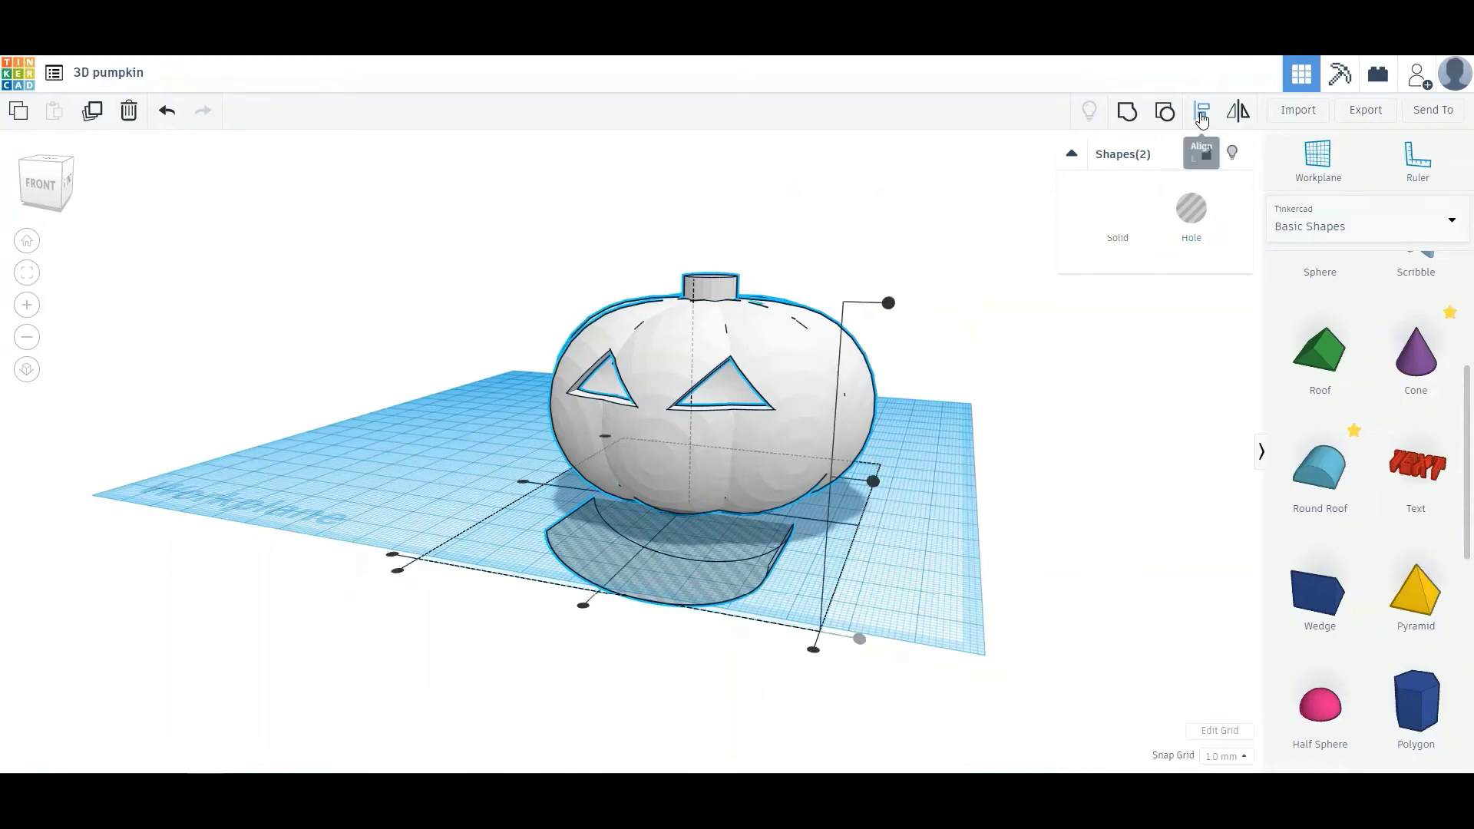
{"action": "left_click", "coordinate": [585, 605]}
{"action": "right_click_drag", "start_coordinate": [650, 658], "coordinate": [697, 654]}
{"action": "key", "text": "l"}
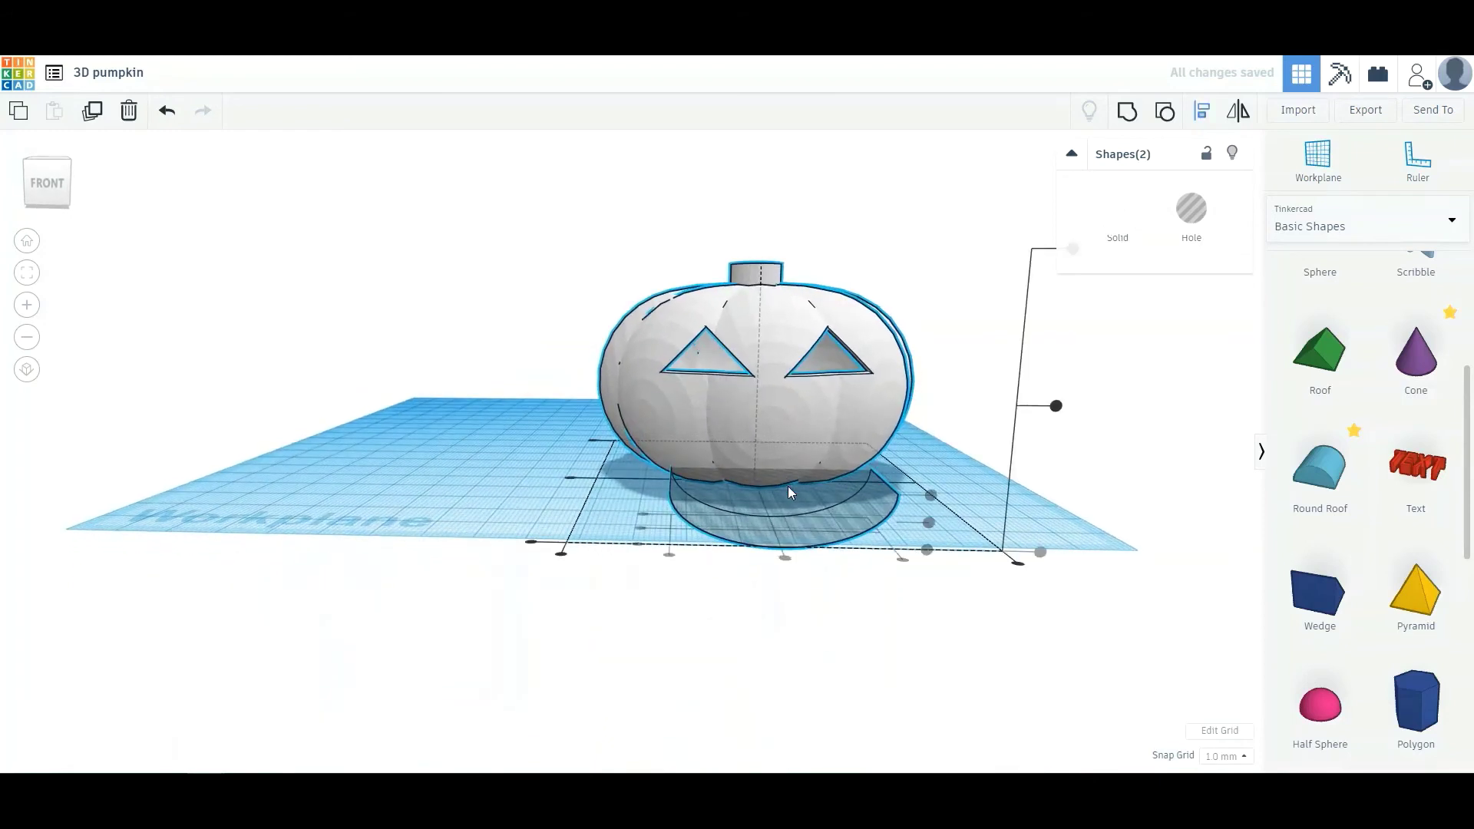
{"action": "left_click", "coordinate": [676, 616]}
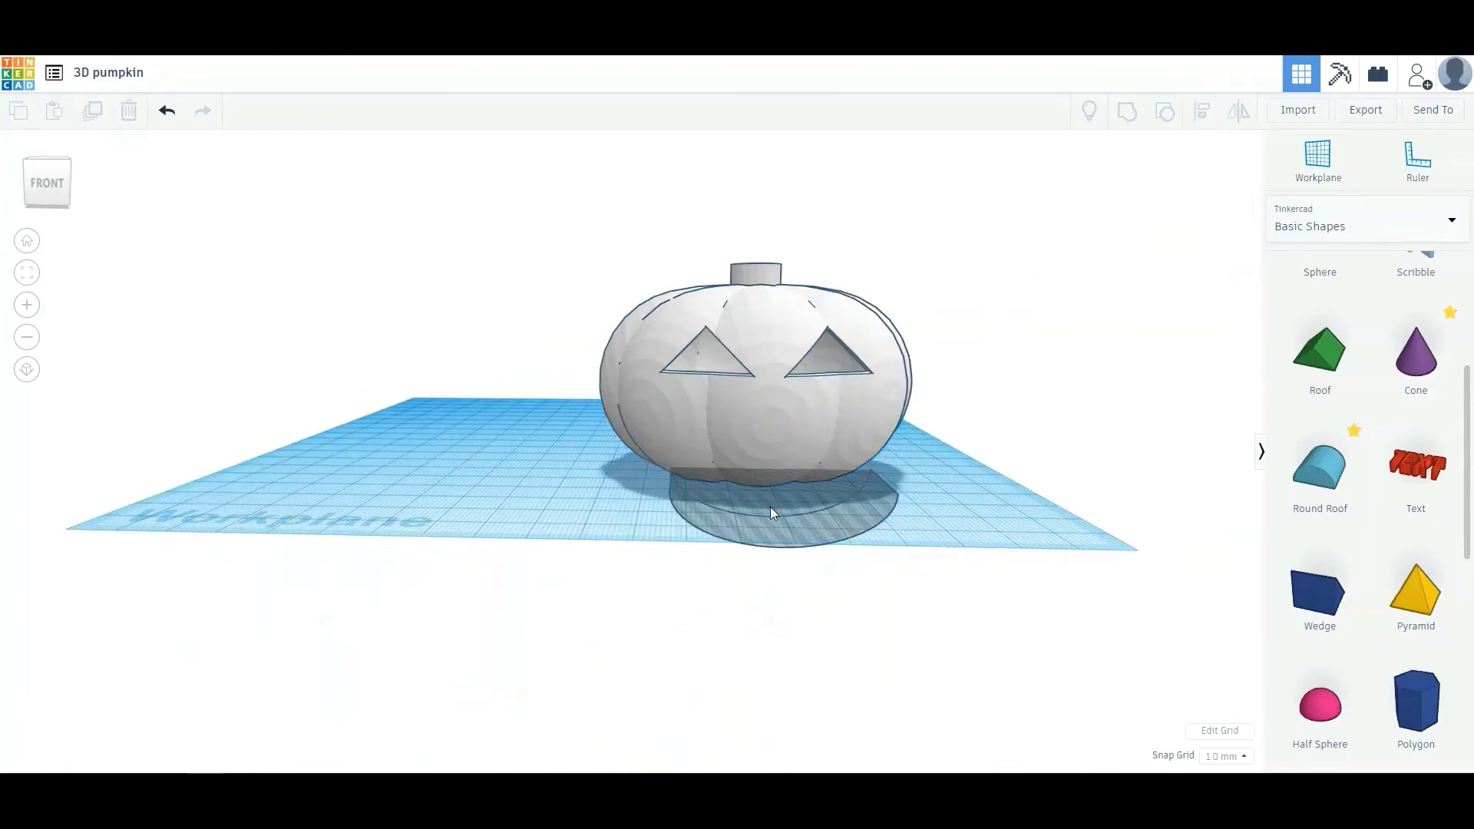
- Raise the mouth hole 10 mm above the workplane and move it back until it cuts into the pumpkin's front wall
{"action": "left_click", "coordinate": [770, 505]}
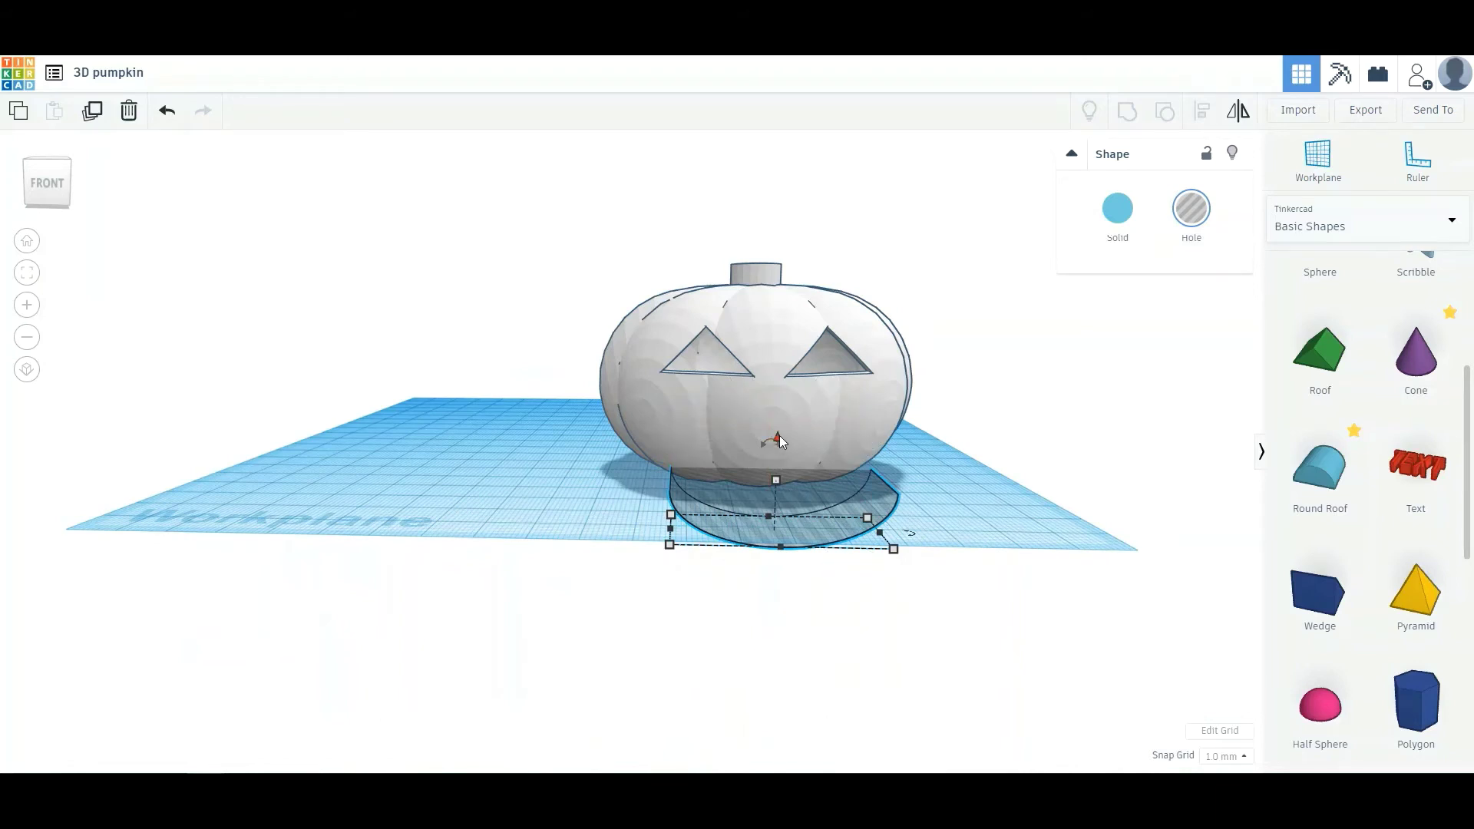
{"action": "left_click_drag", "start_coordinate": [780, 435], "coordinate": [789, 383]}
{"action": "mouse_move", "coordinate": [896, 495]}
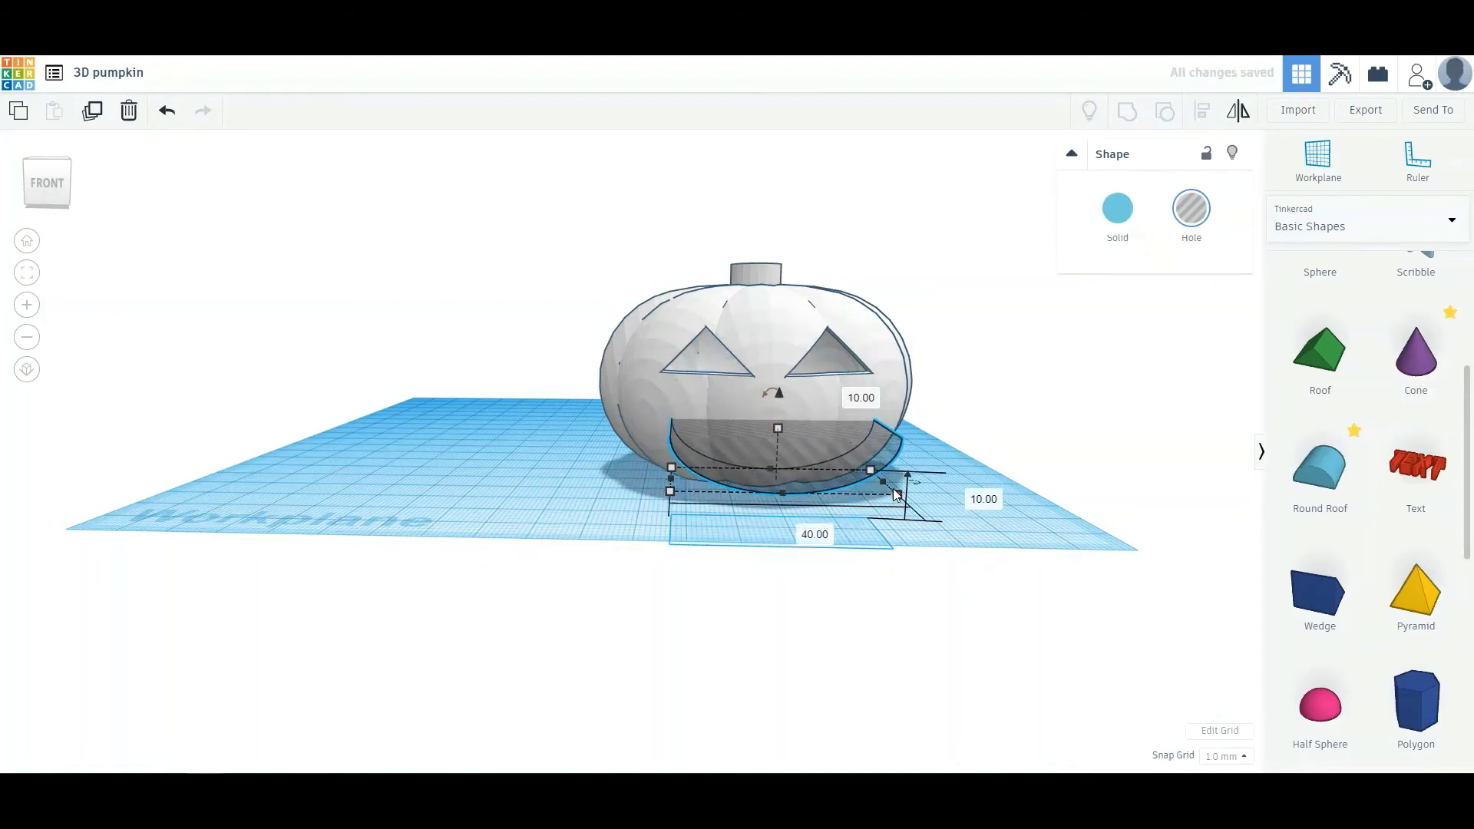
{"action": "key", "text": "Up"}
{"action": "key", "text": "Up"}
{"action": "key", "text": "Up"}
{"action": "key", "text": "Up"}
{"action": "key", "text": "Up"}
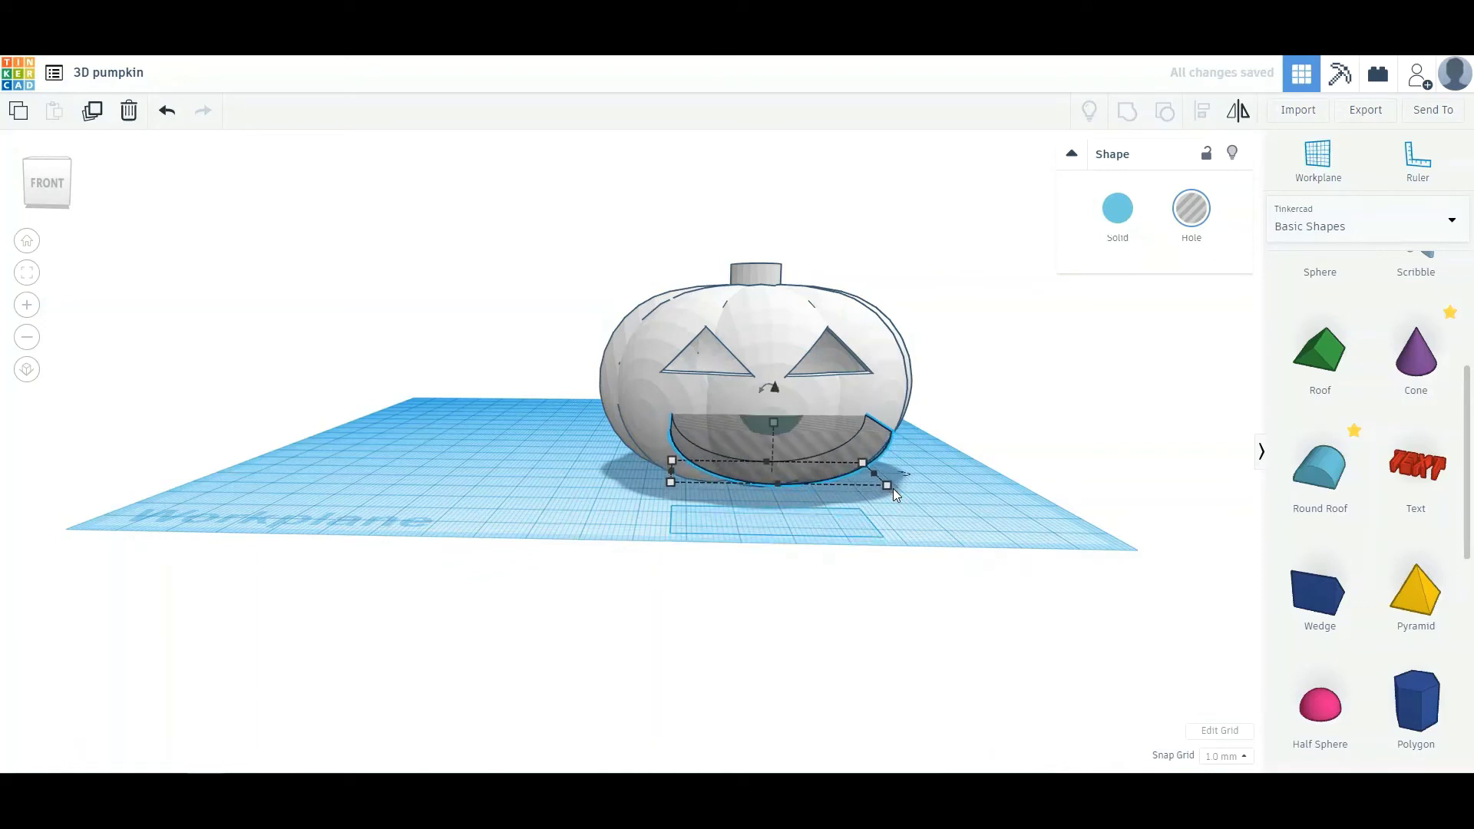
{"action": "key", "text": "Up"}
{"action": "key", "text": "Up"}
{"action": "key", "text": "Up"}
{"action": "key", "text": "Up"}
{"action": "key", "text": "Up"}
{"action": "key", "text": "Up"}
{"action": "key", "text": "Up"}
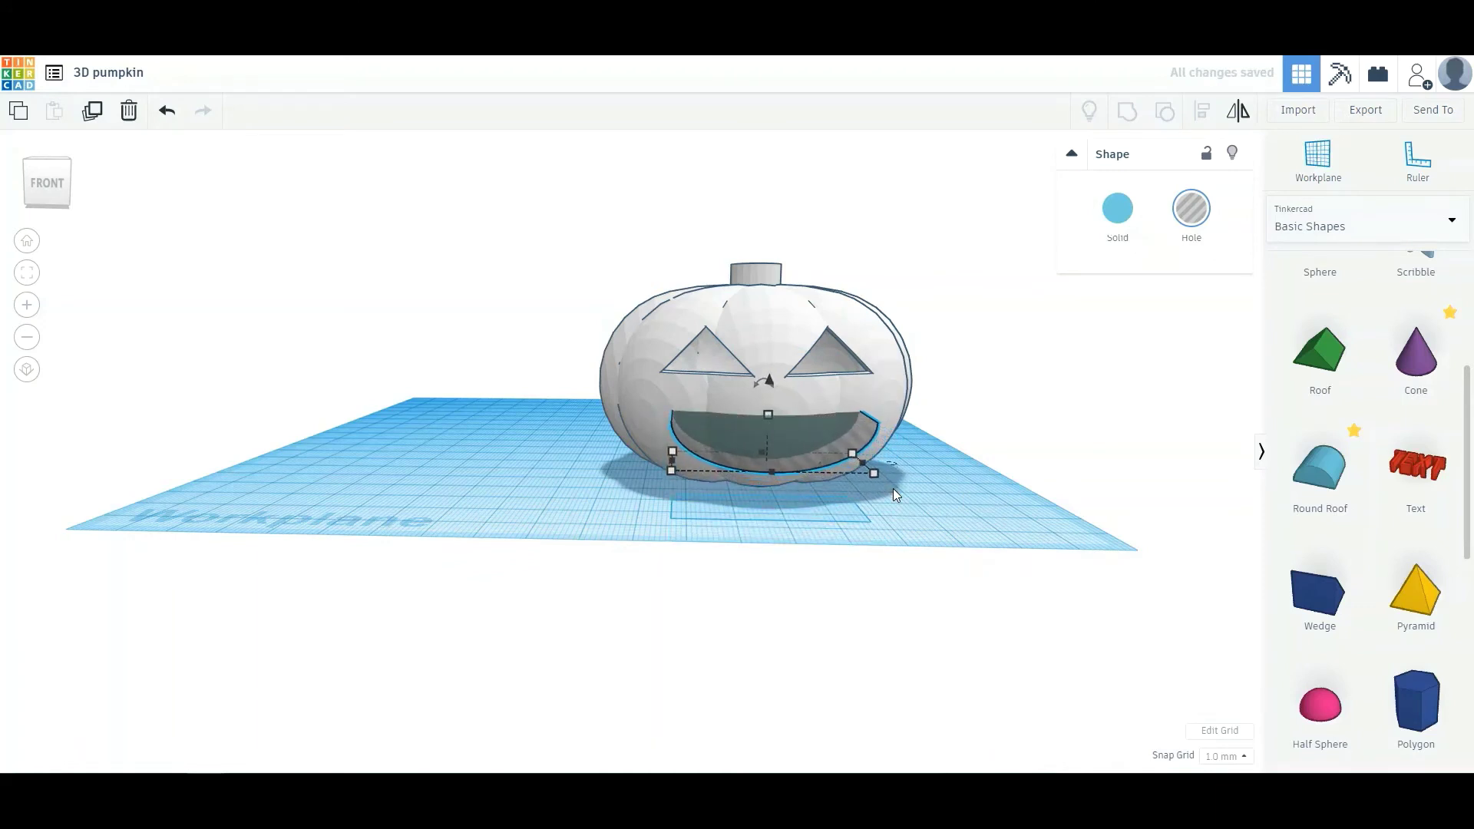
{"action": "key", "text": "Up"}
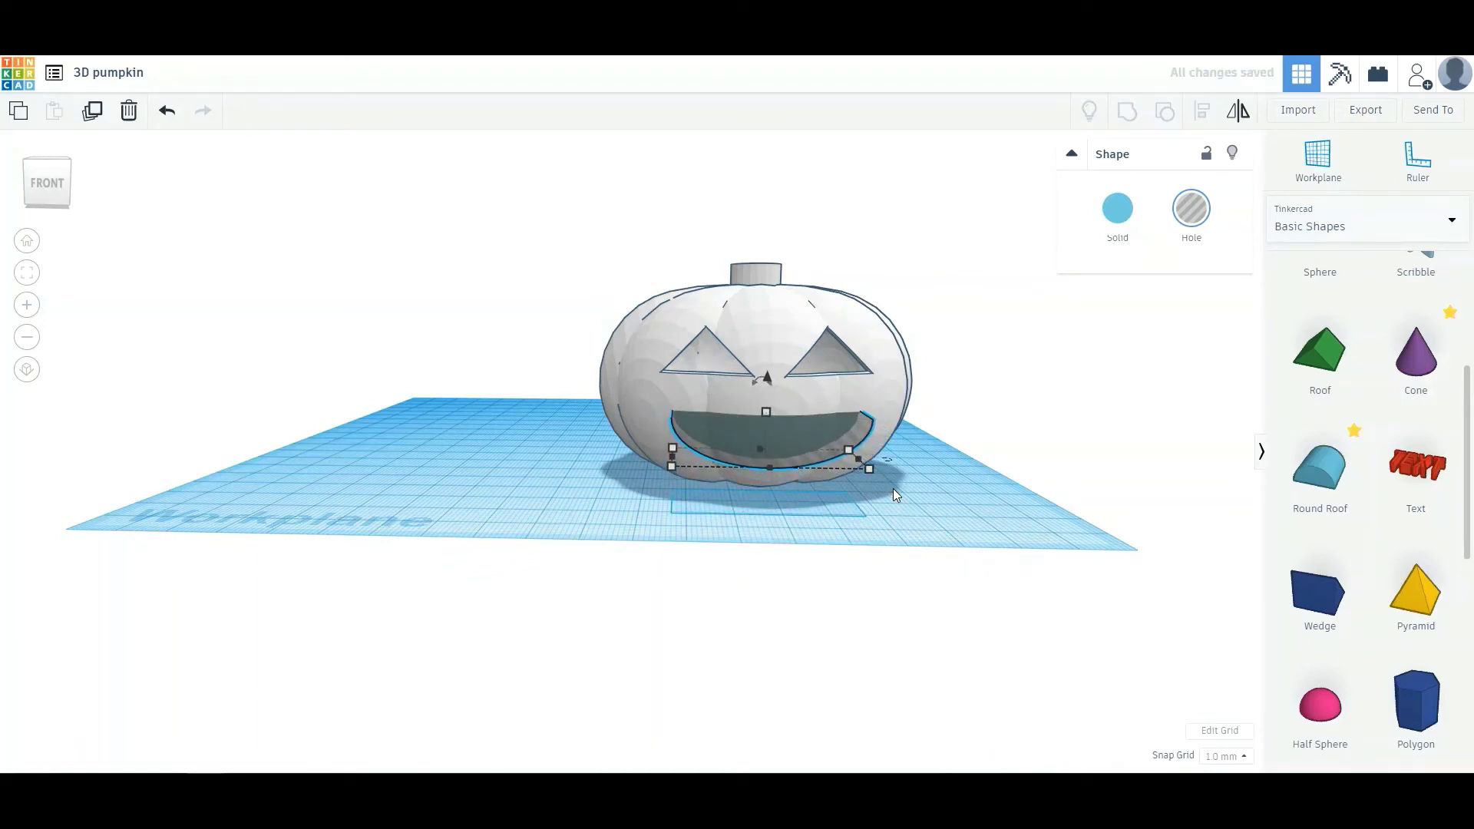
{"action": "key", "text": "Up"}
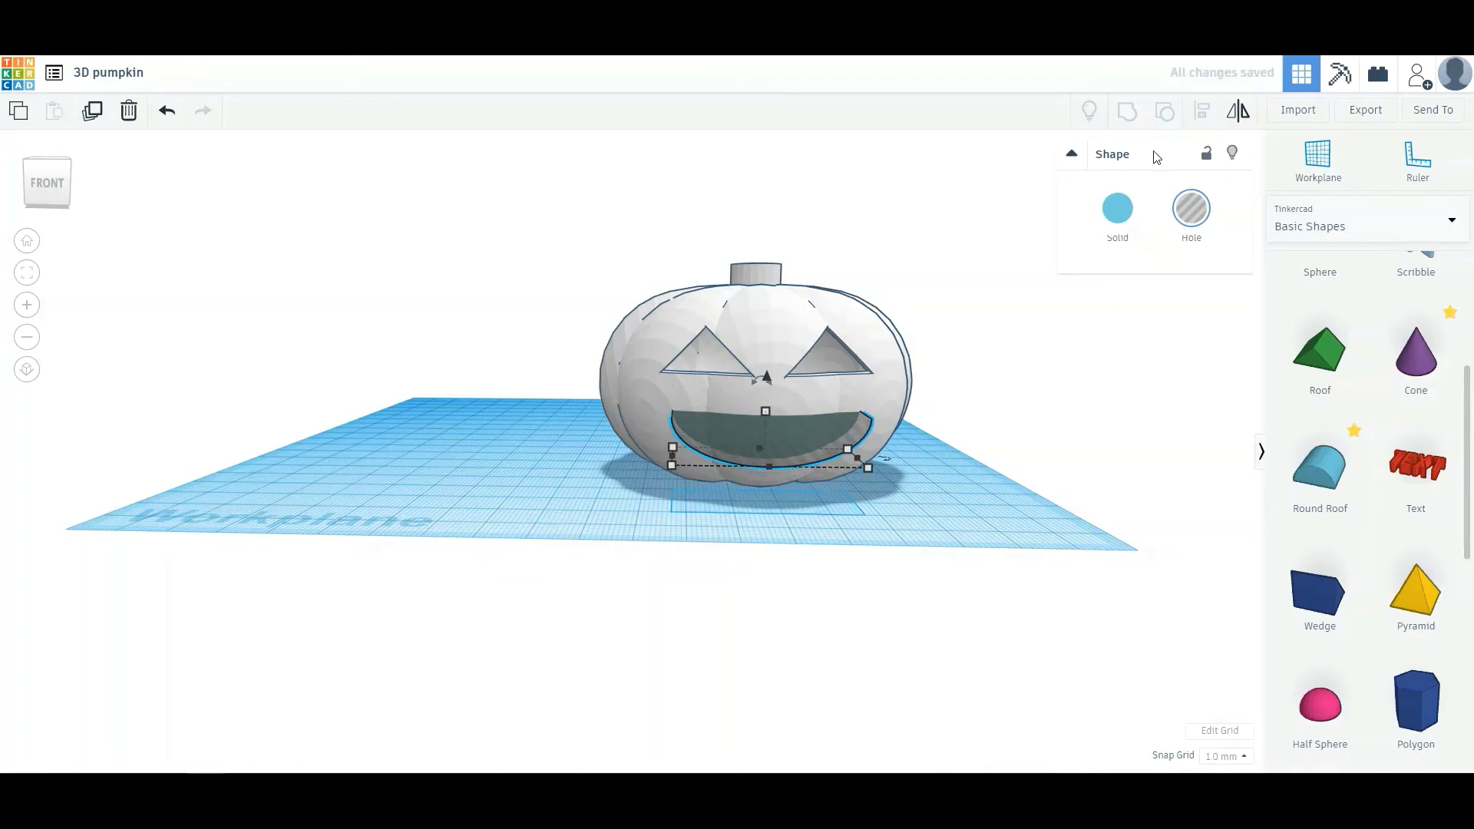
- Group the mouth hole with the pumpkin to cut the mouth, and place a duplicate of the finished pumpkin to its left
{"action": "left_click", "coordinate": [965, 273]}
{"action": "left_click_drag", "start_coordinate": [975, 186], "coordinate": [586, 544]}
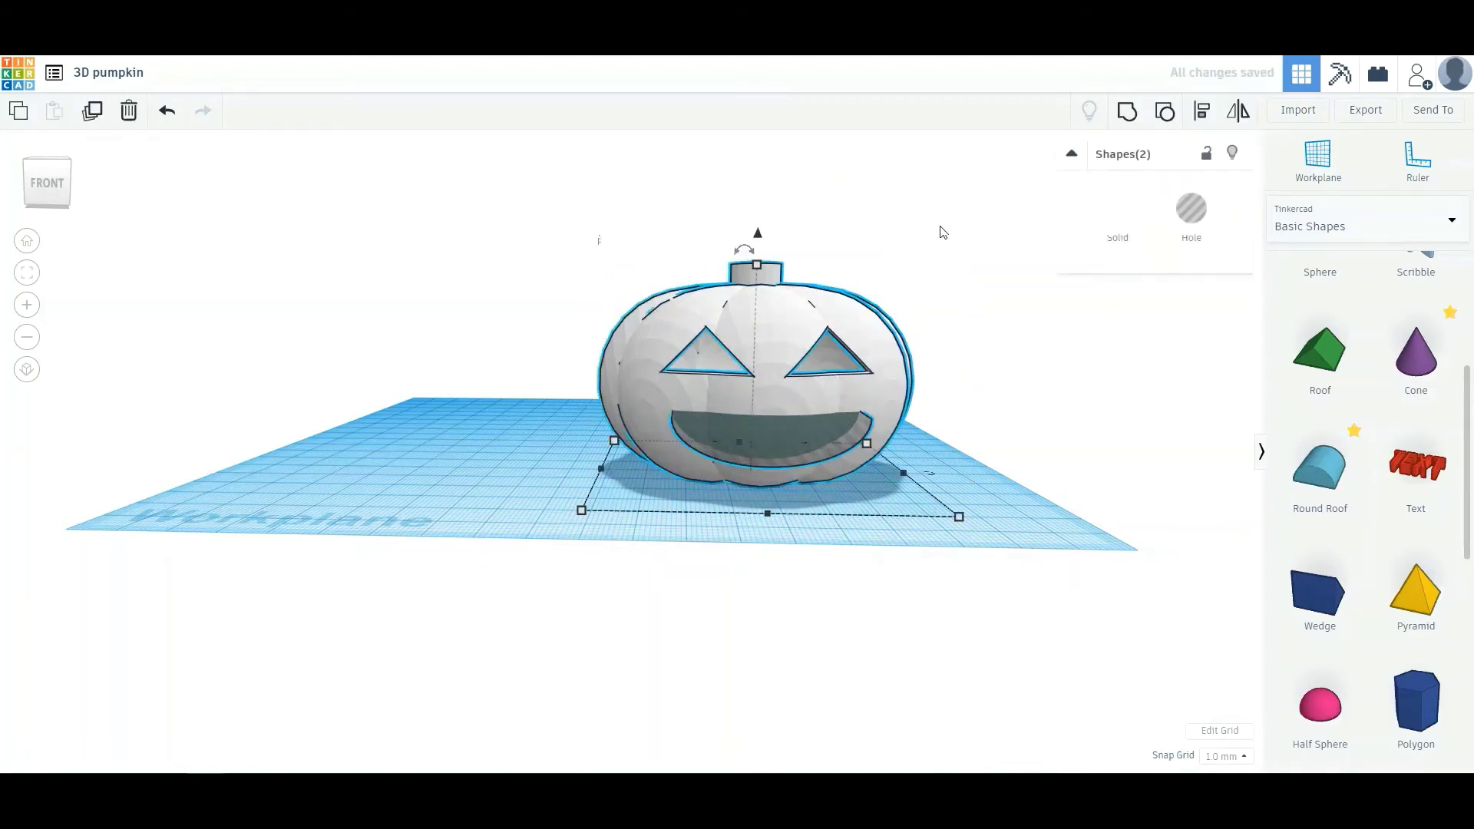
{"action": "left_click", "coordinate": [1124, 113]}
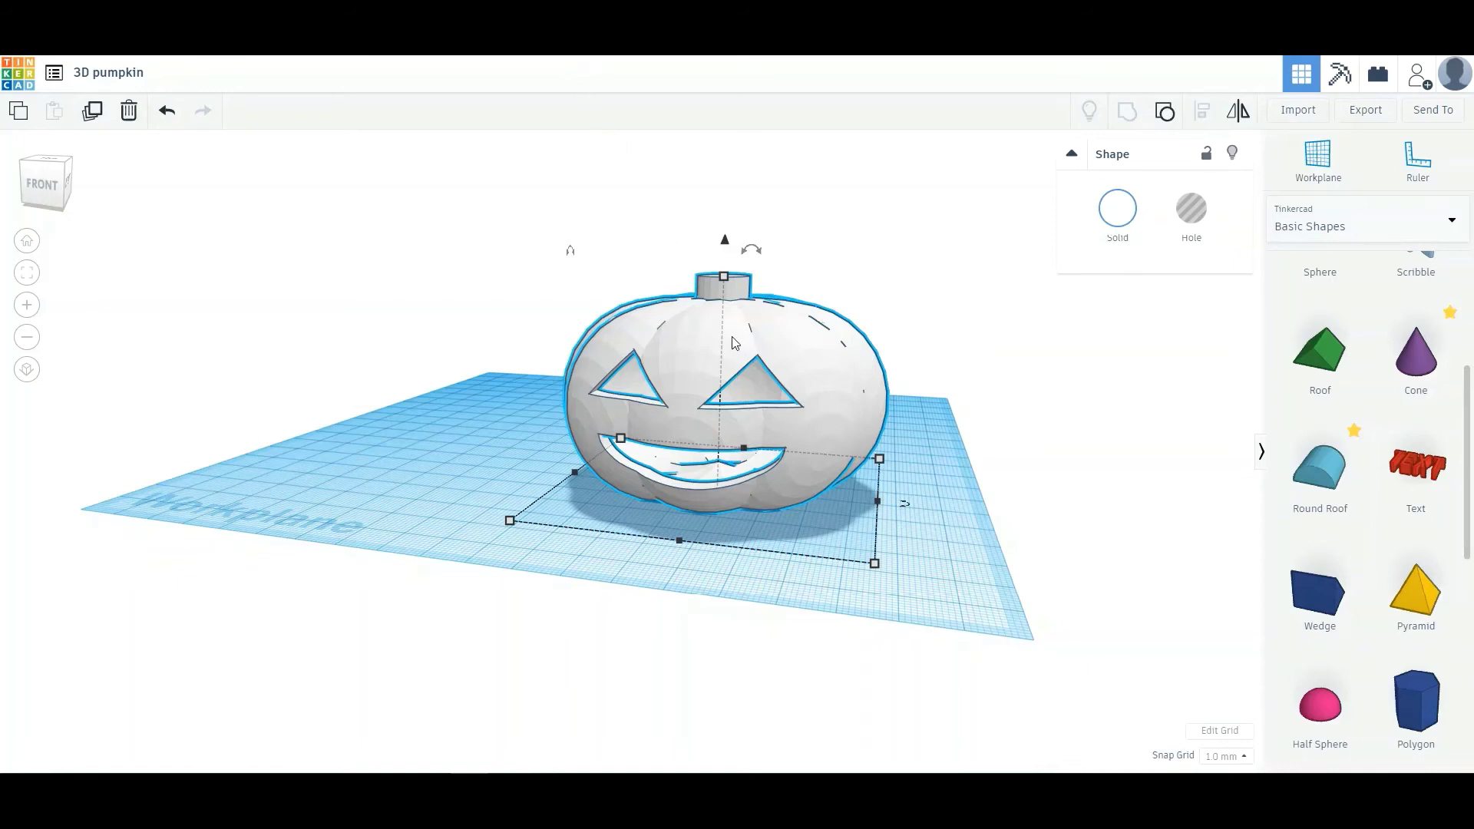
{"action": "left_click", "coordinate": [92, 109]}
{"action": "left_click_drag", "start_coordinate": [699, 351], "coordinate": [297, 335]}
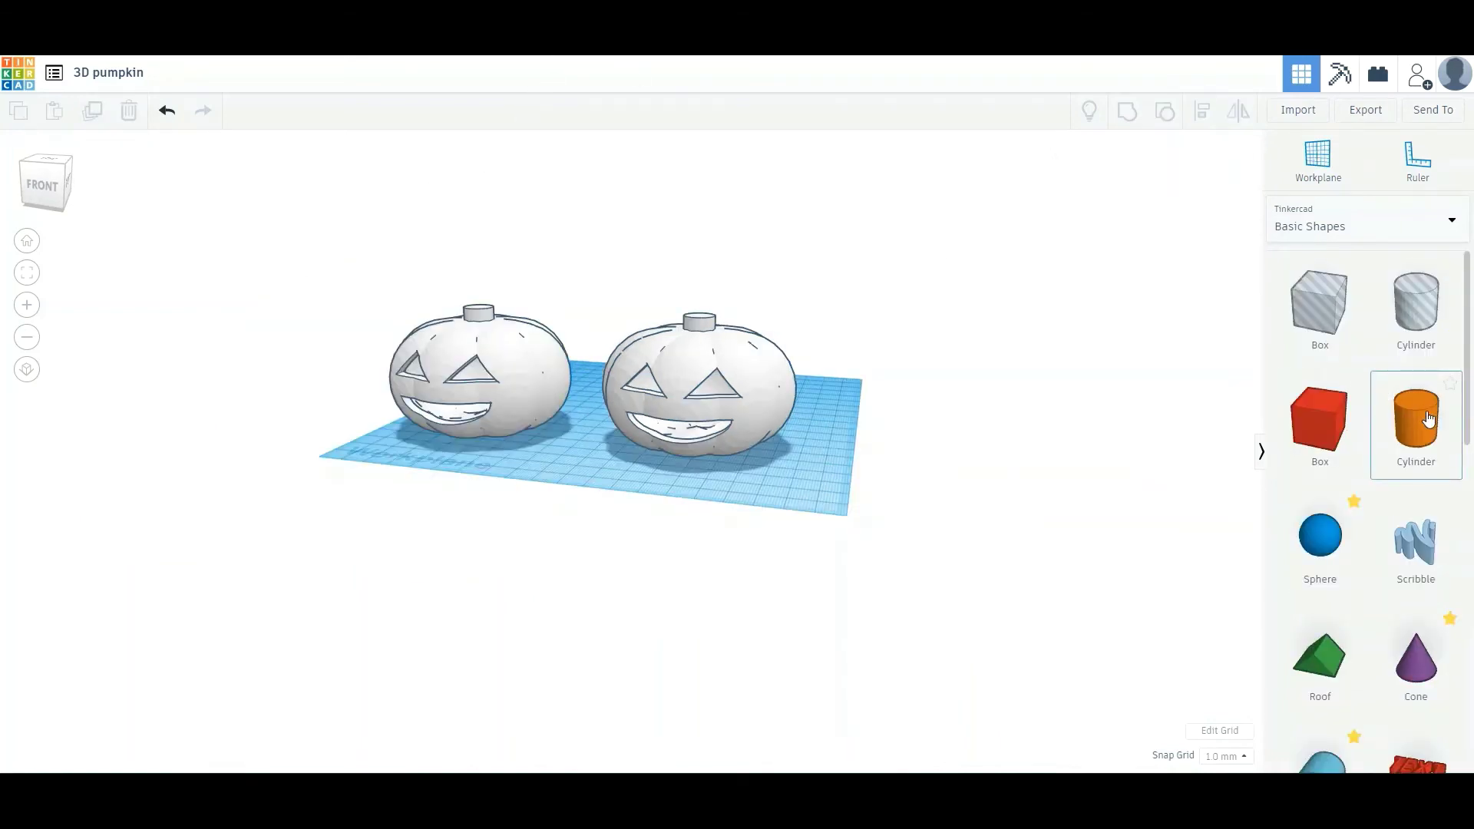
- Add a cylinder in front of the pumpkins, enlarge it beyond the pumpkin's width, and reduce its height
{"action": "left_click_drag", "start_coordinate": [1428, 418], "coordinate": [649, 558]}
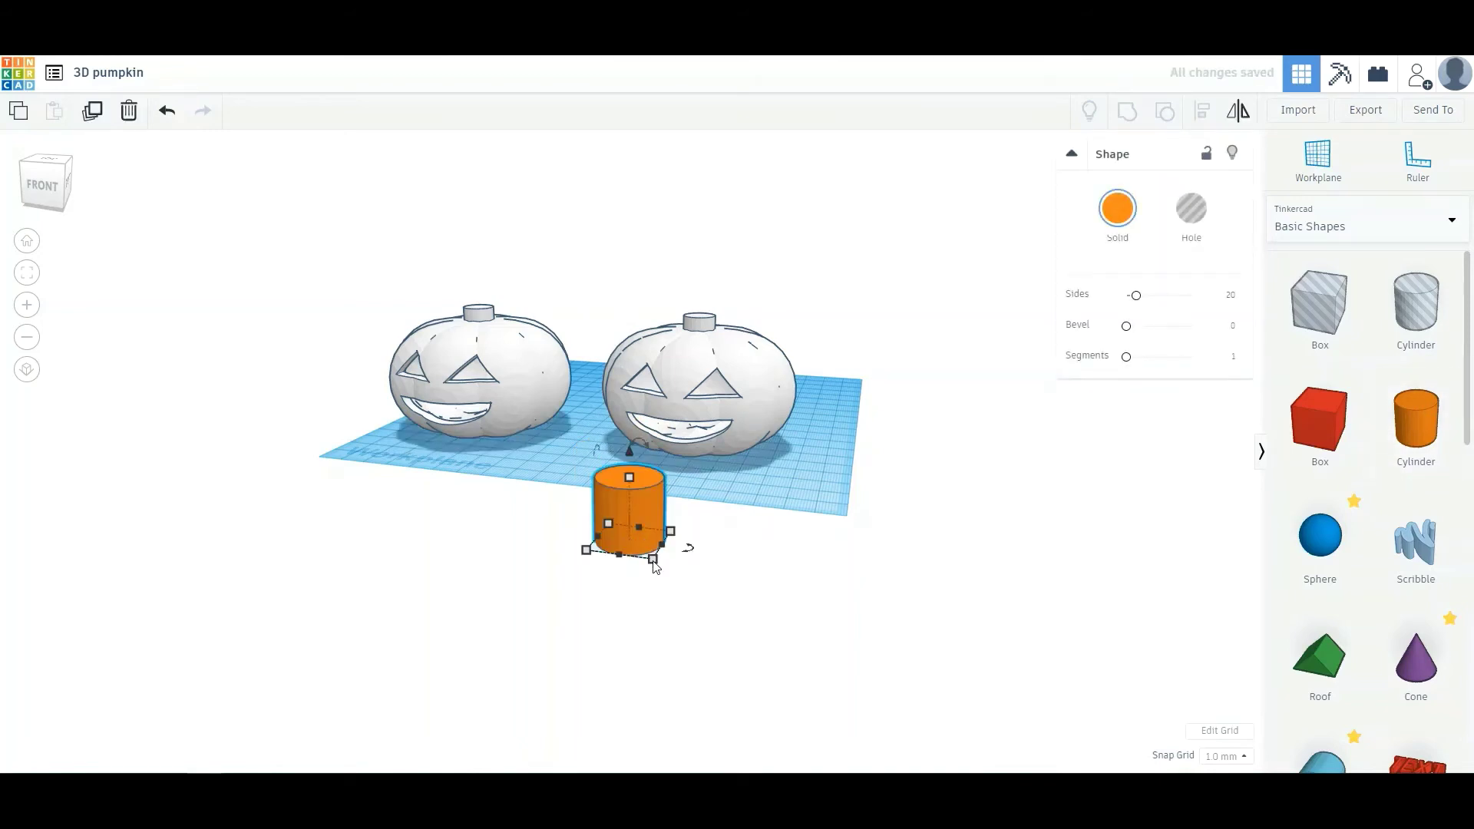
{"action": "left_click_drag", "start_coordinate": [653, 560], "coordinate": [796, 727]}
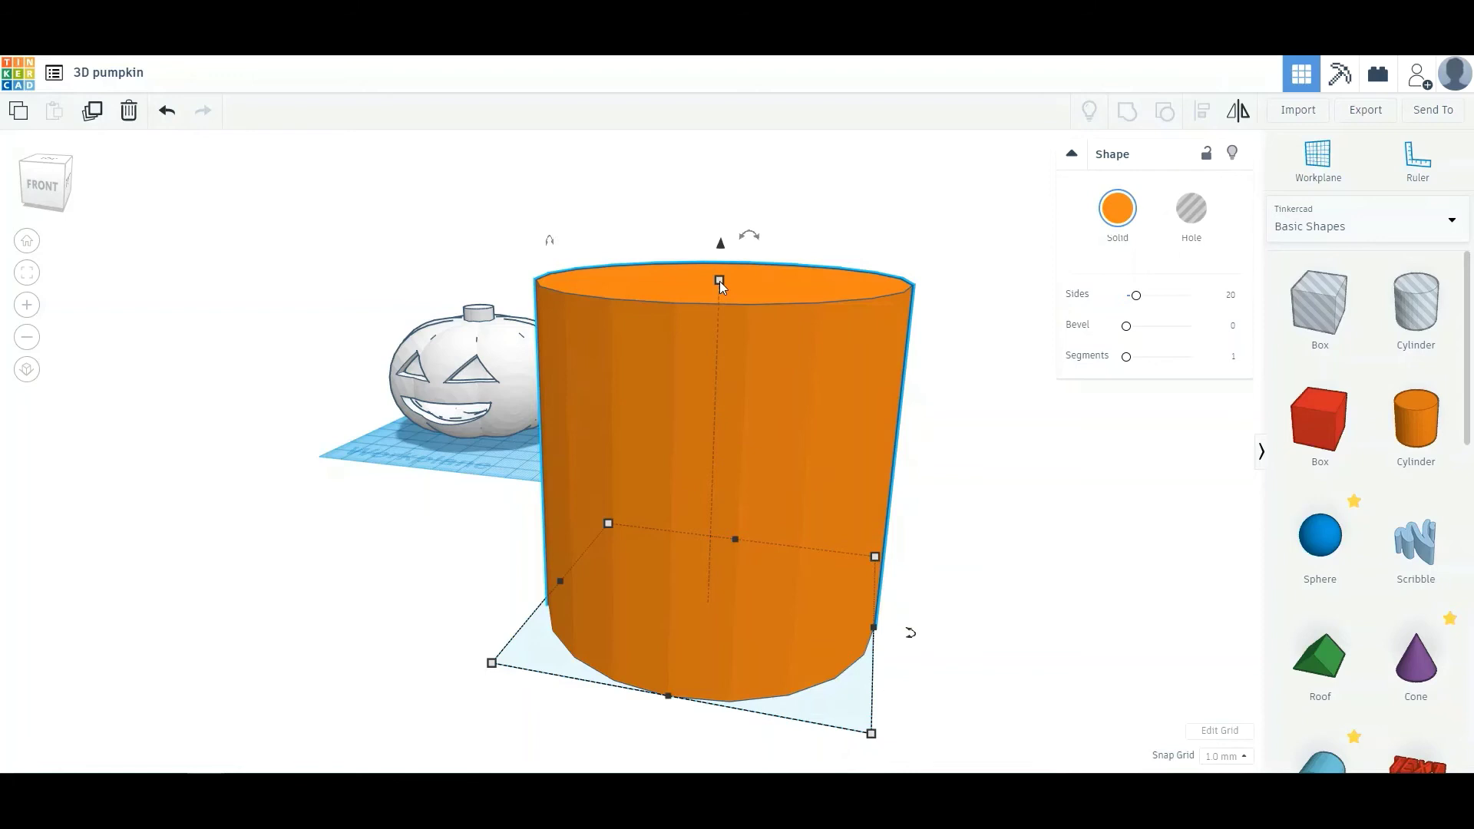
{"action": "left_click_drag", "start_coordinate": [720, 281], "coordinate": [728, 393]}
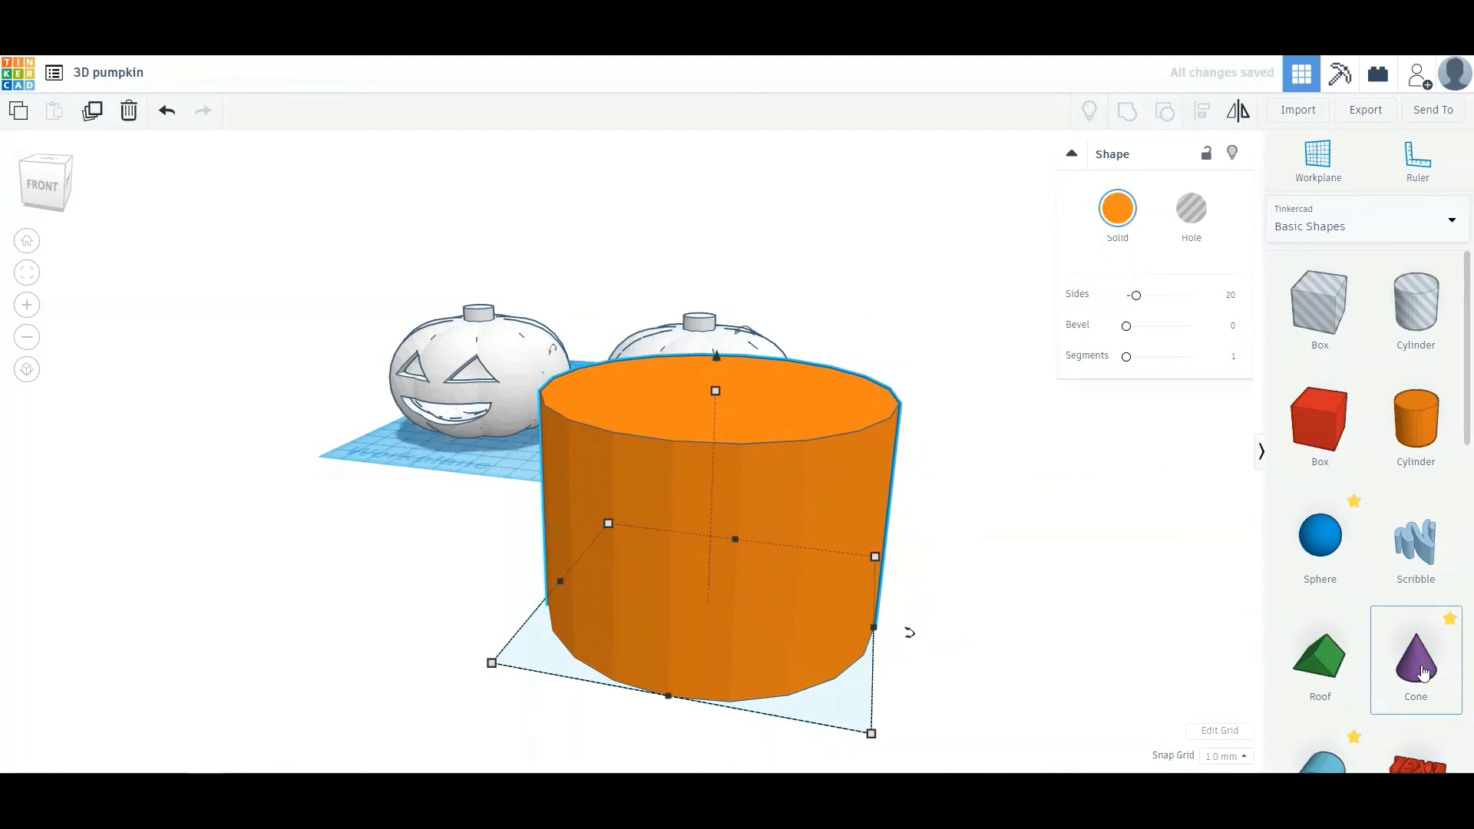
- Add a cone beside the cylinder with an 80 by 80 mm base and reduce its height to make it shallow
{"action": "left_click_drag", "start_coordinate": [1423, 671], "coordinate": [430, 701]}
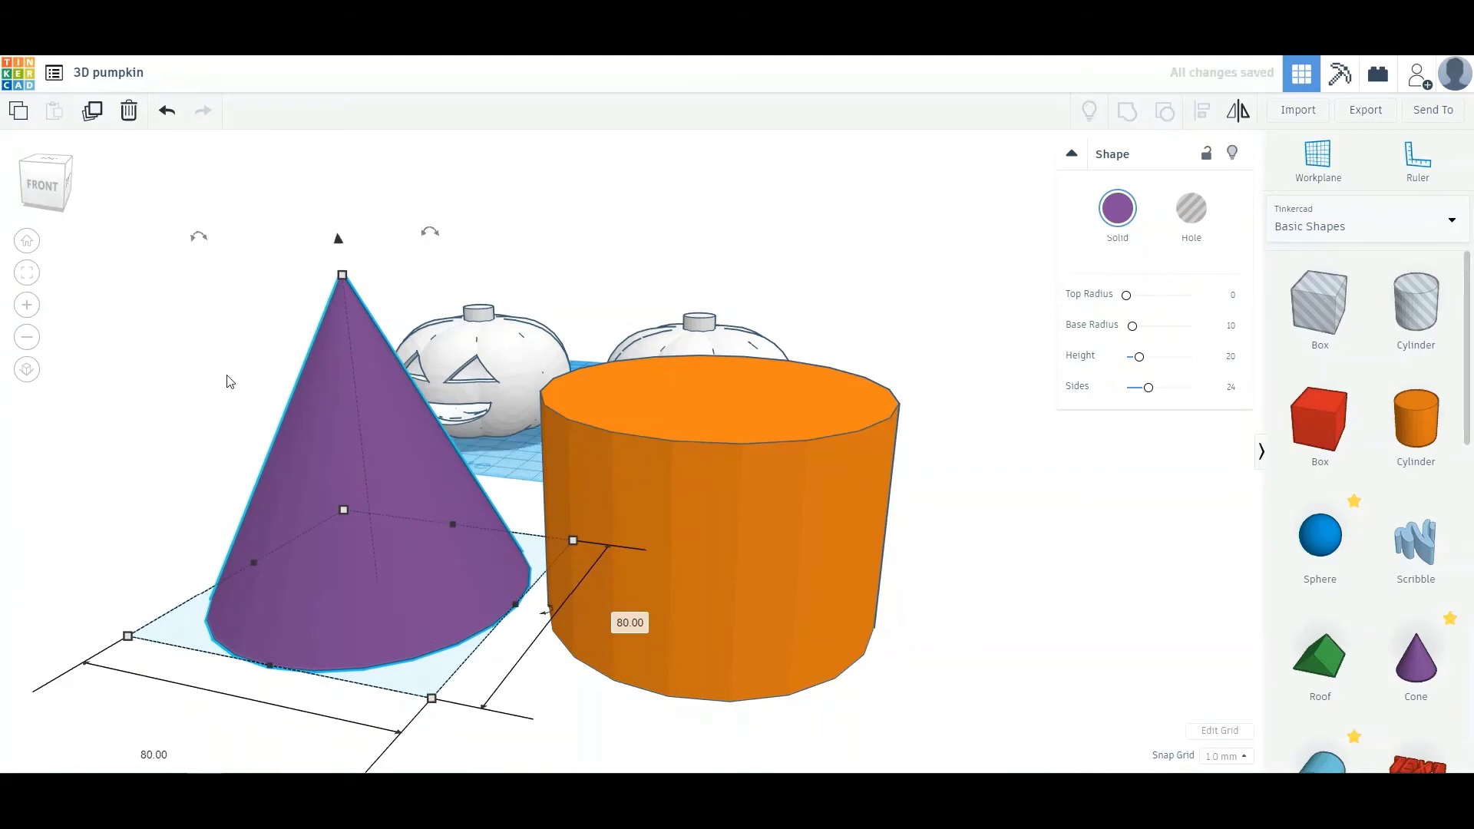
{"action": "left_click", "coordinate": [343, 277]}
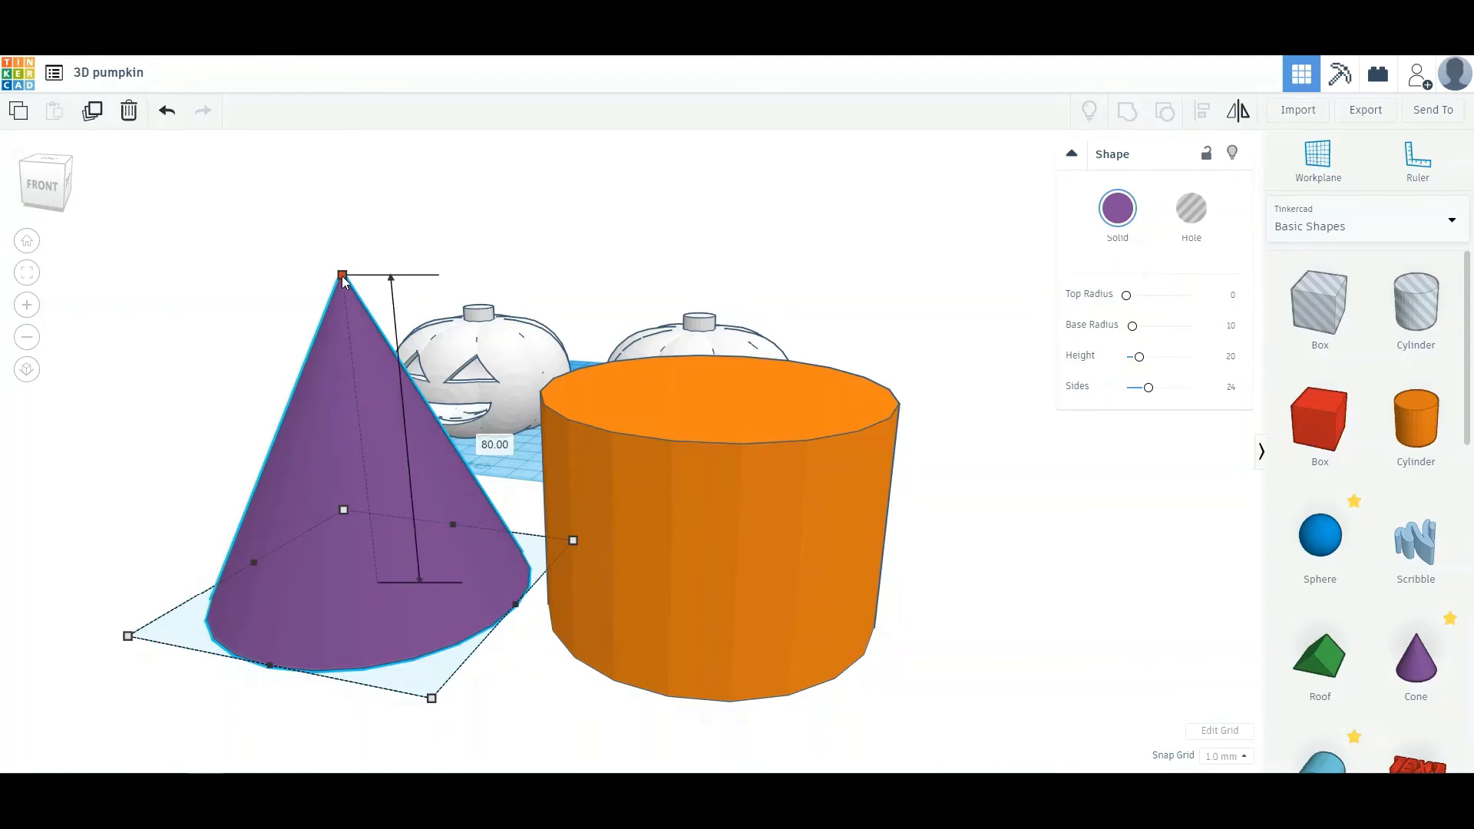
{"action": "left_click_drag", "start_coordinate": [343, 281], "coordinate": [358, 477]}
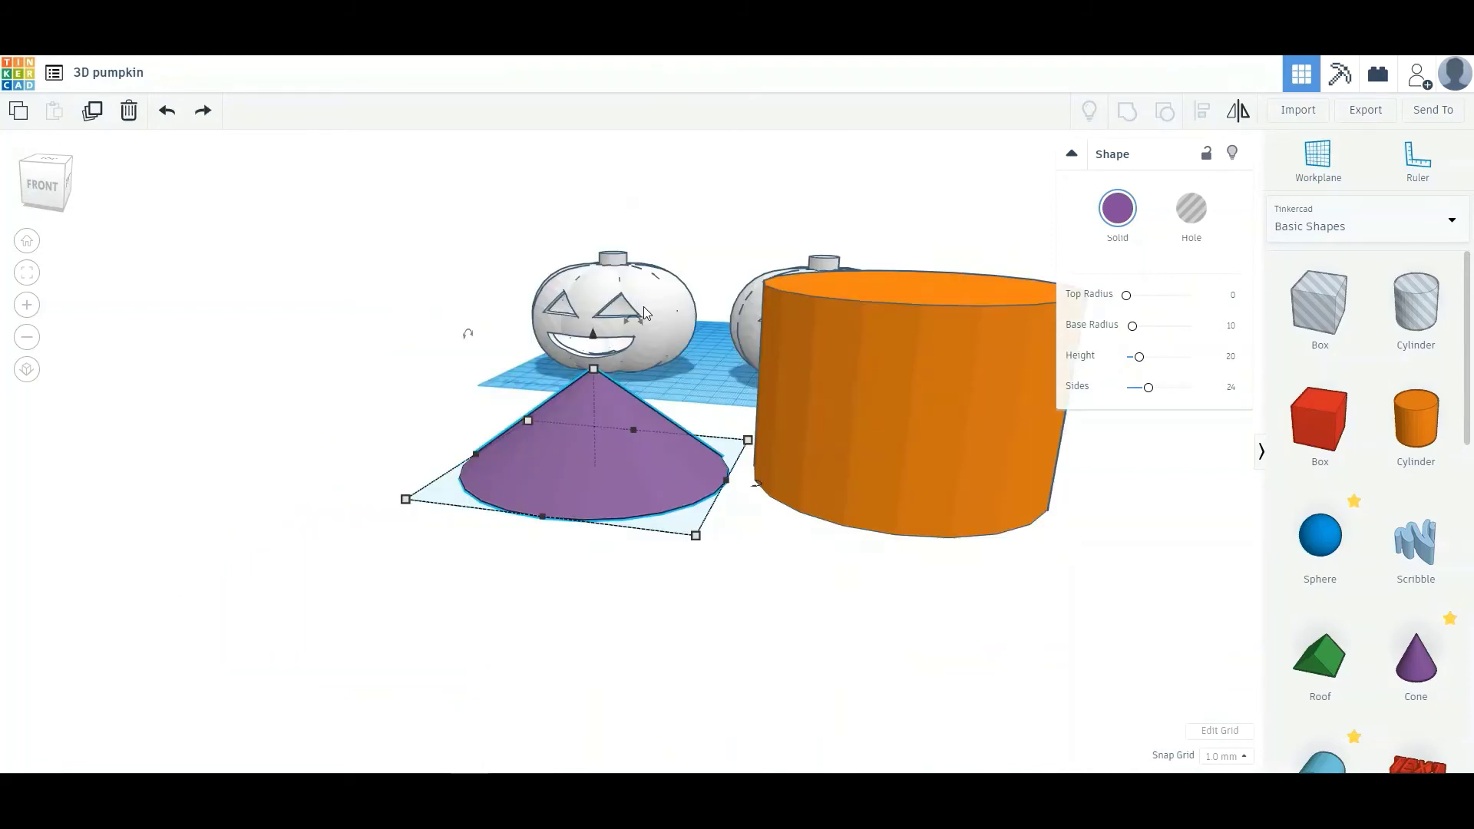
- Rotate the cone upside down and raise it until its flat face is about level with the cylinder's top
{"action": "left_click_drag", "start_coordinate": [640, 317], "coordinate": [639, 321]}
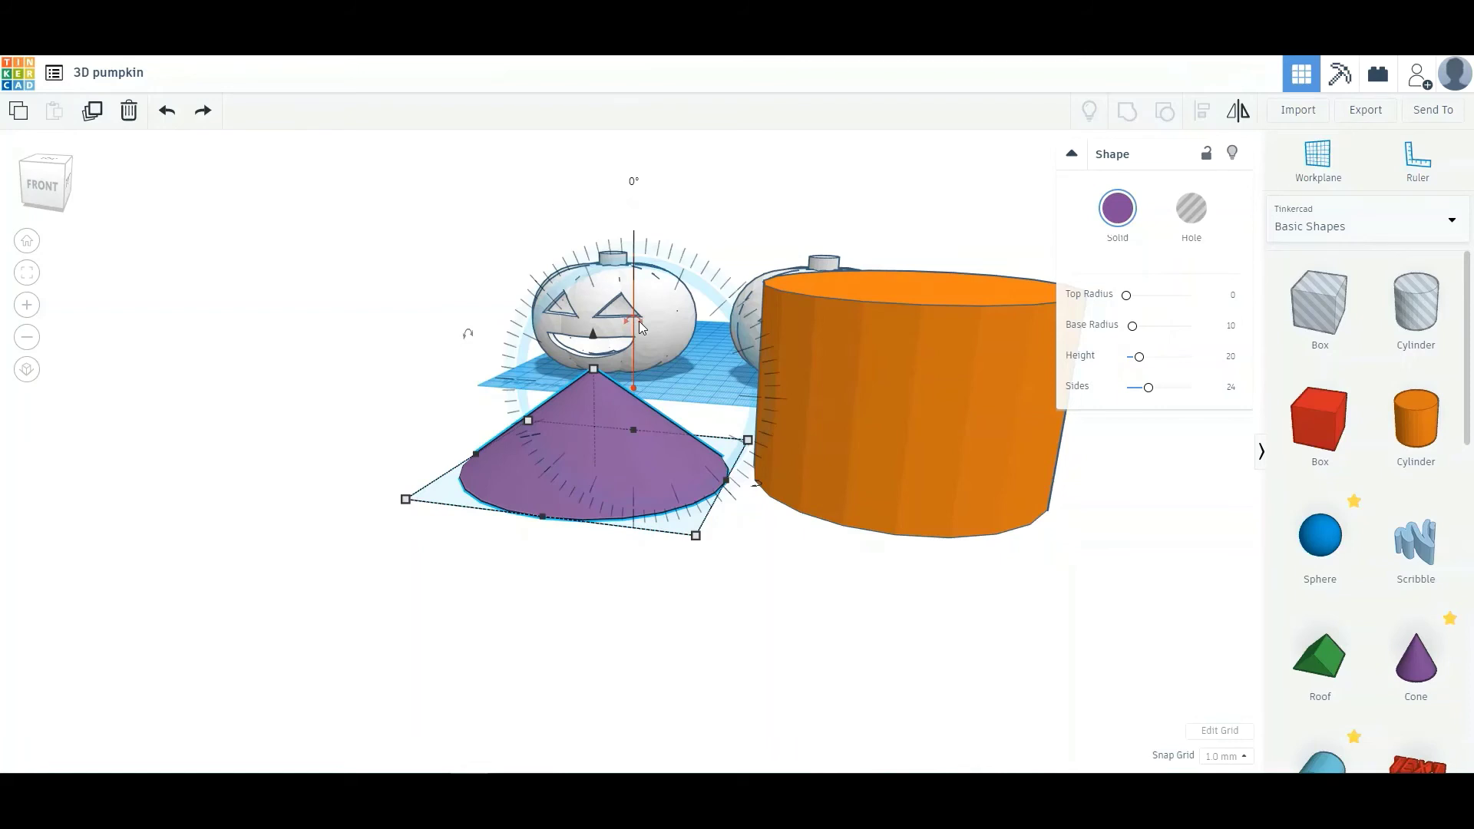
{"action": "left_click_drag", "start_coordinate": [637, 321], "coordinate": [609, 543]}
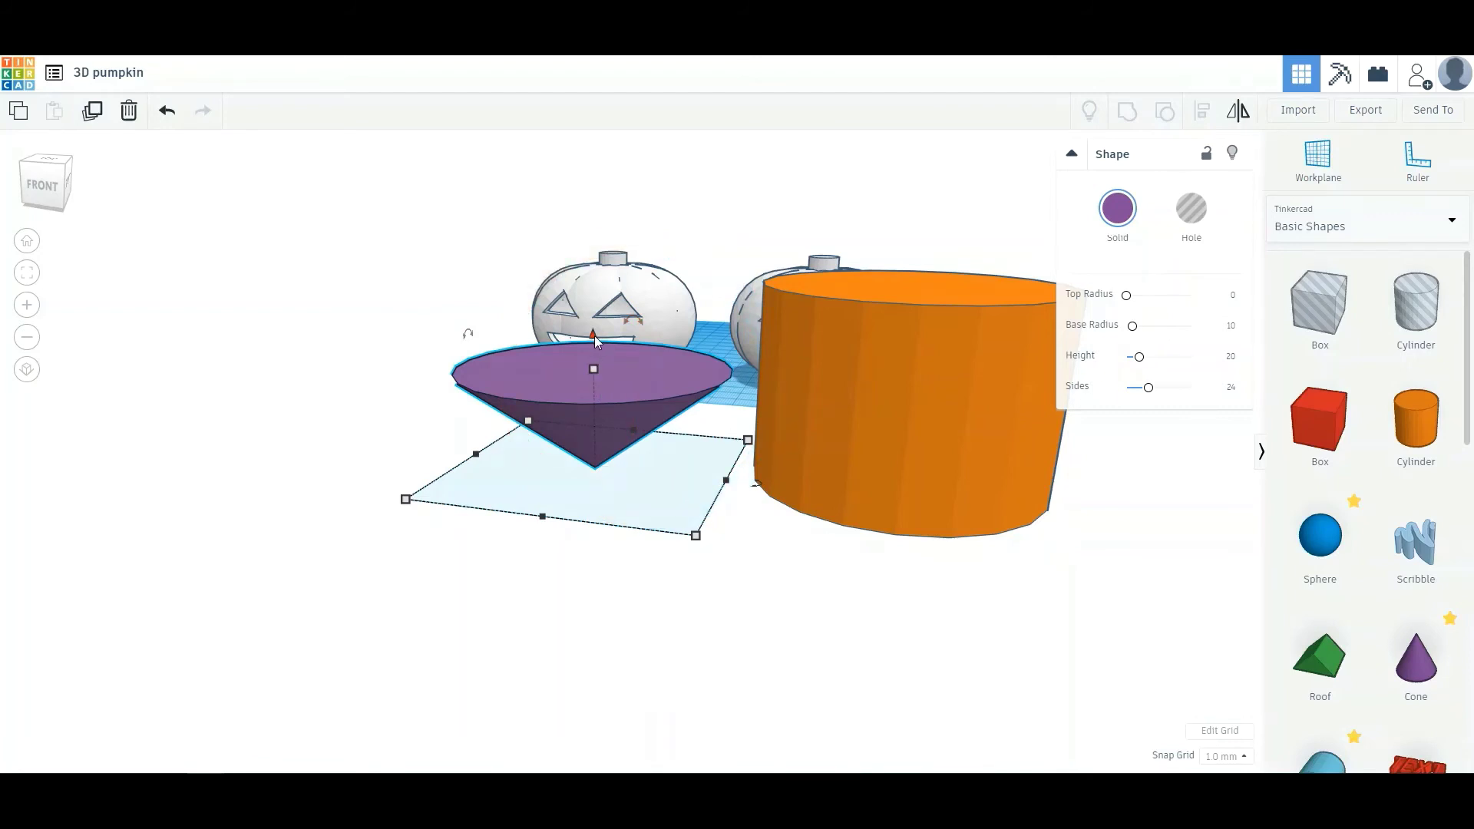
{"action": "left_click_drag", "start_coordinate": [594, 334], "coordinate": [634, 252]}
{"action": "left_click_drag", "start_coordinate": [632, 251], "coordinate": [633, 254]}
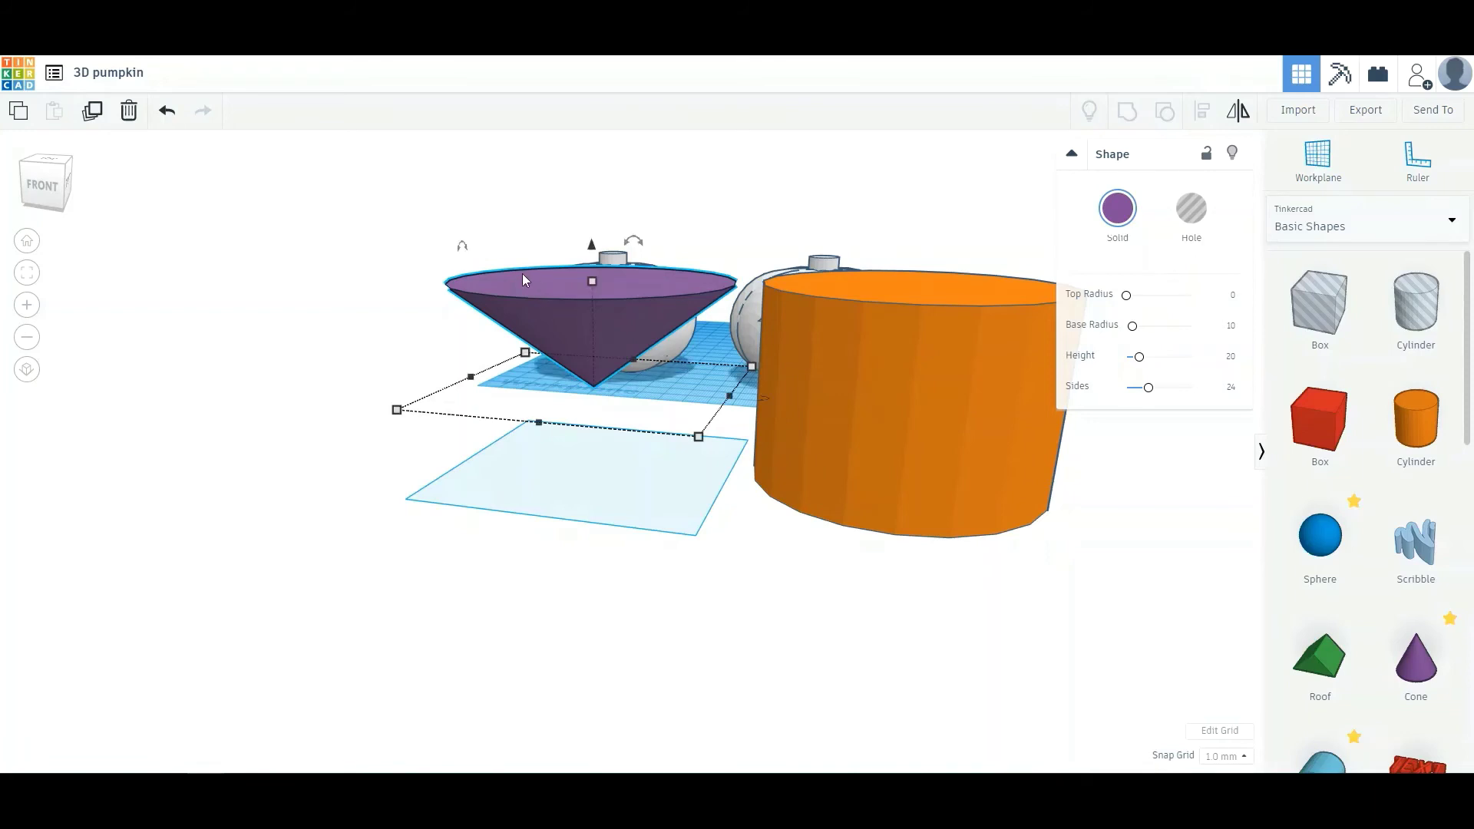
- Duplicate the upside-down cone, place the copy to its left, and turn both cones into holes
{"action": "left_click", "coordinate": [92, 112]}
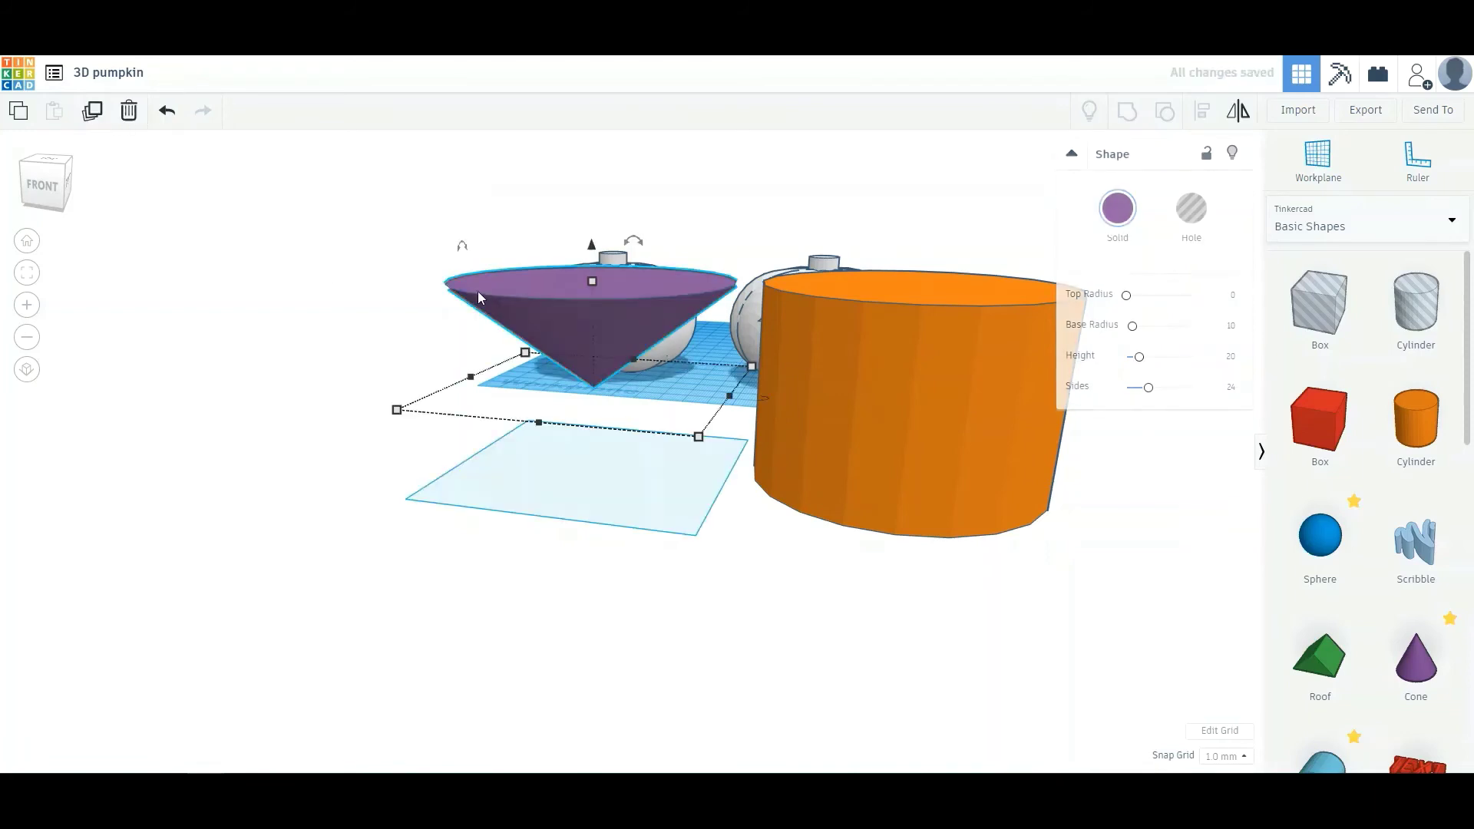
{"action": "left_click_drag", "start_coordinate": [542, 287], "coordinate": [251, 281]}
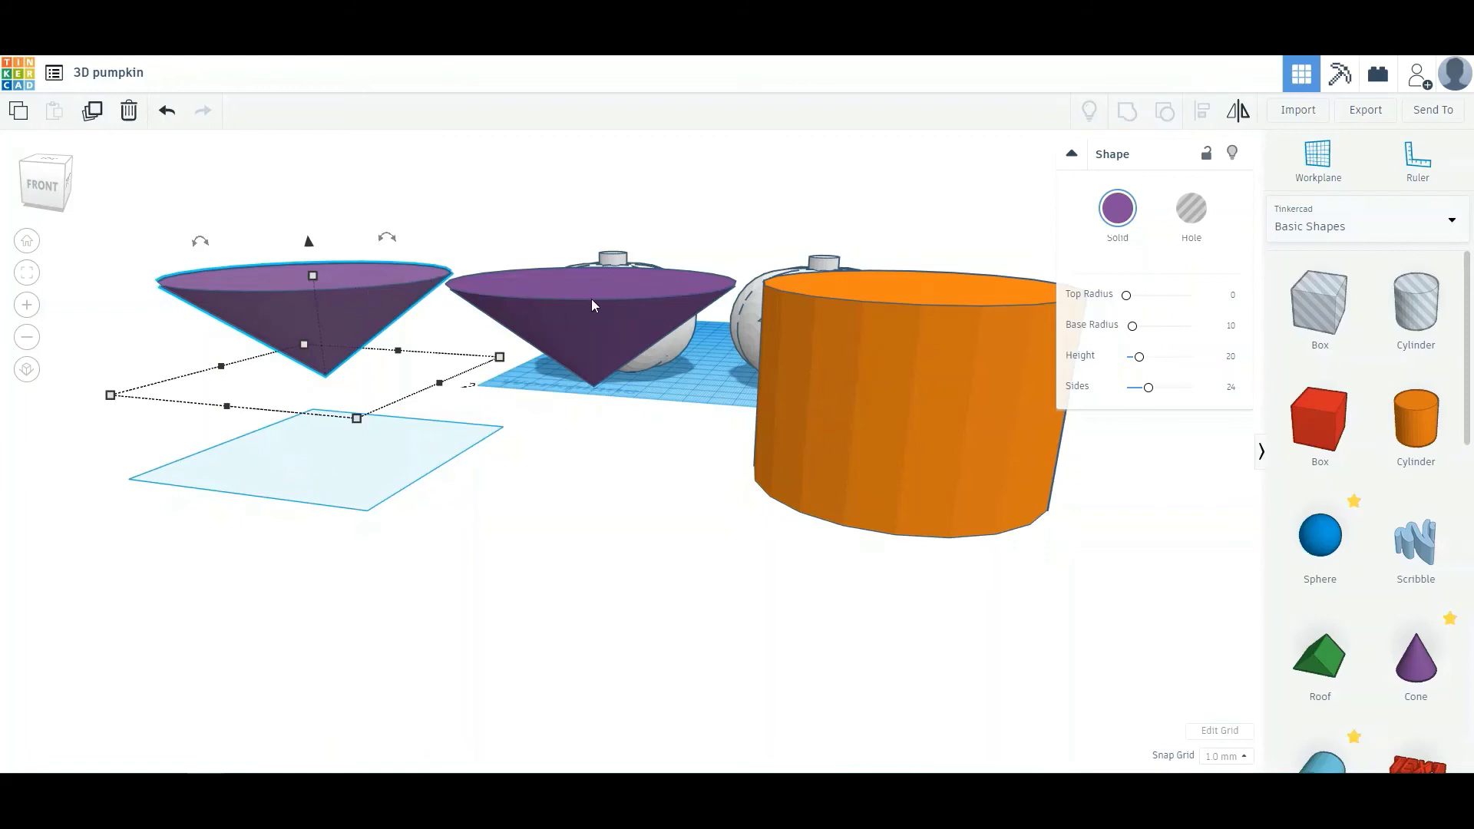
{"action": "left_click", "coordinate": [520, 284], "text": "shift"}
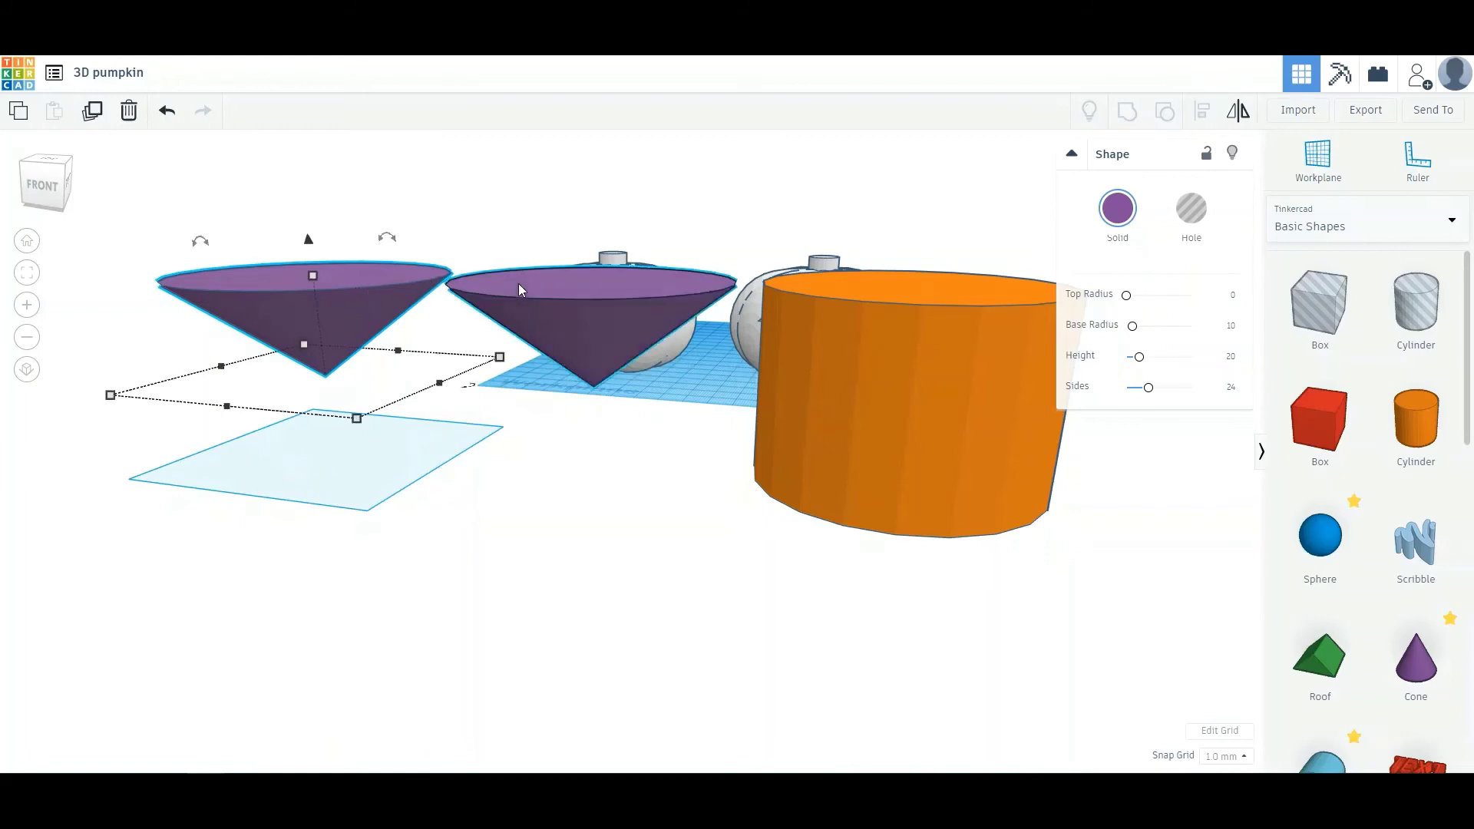
{"action": "left_click", "coordinate": [1191, 215]}
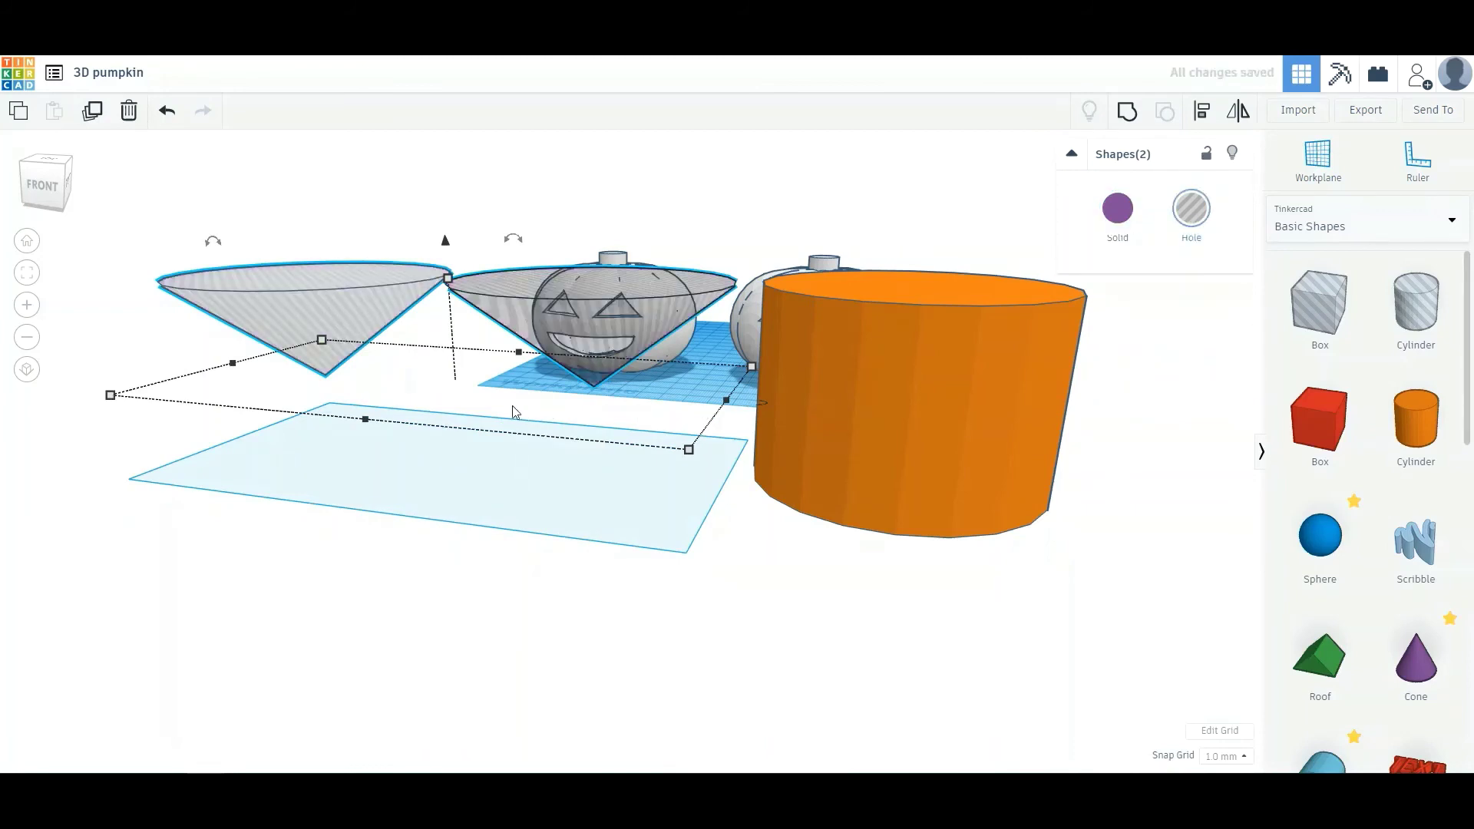
{"action": "left_click", "coordinate": [689, 517]}
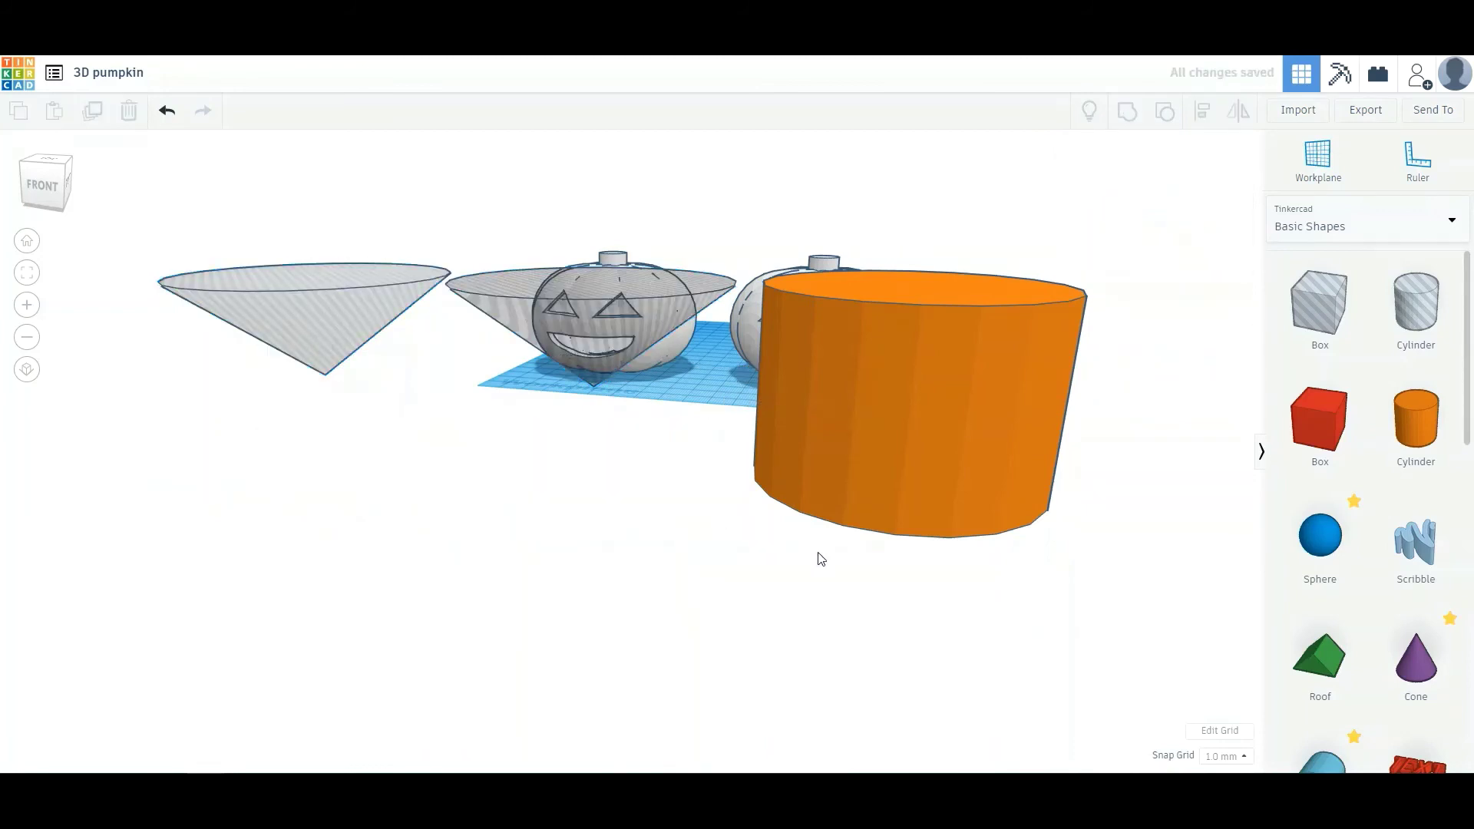
- Center the nearer cone hole on the cylinder in width and depth, and group them to cut a conical recess
{"action": "left_click", "coordinate": [909, 371]}
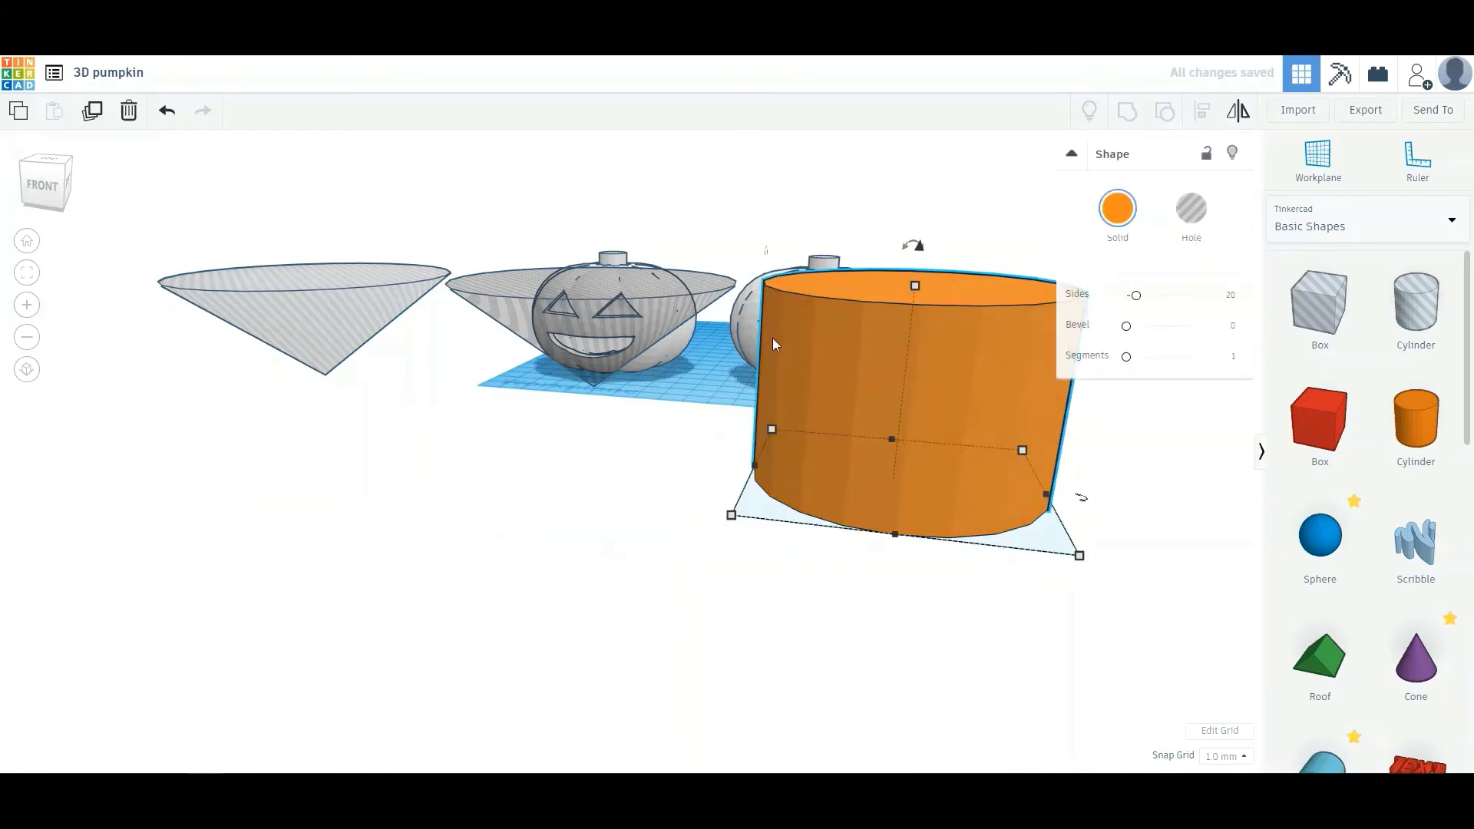
{"action": "left_click", "coordinate": [504, 281], "text": "shift"}
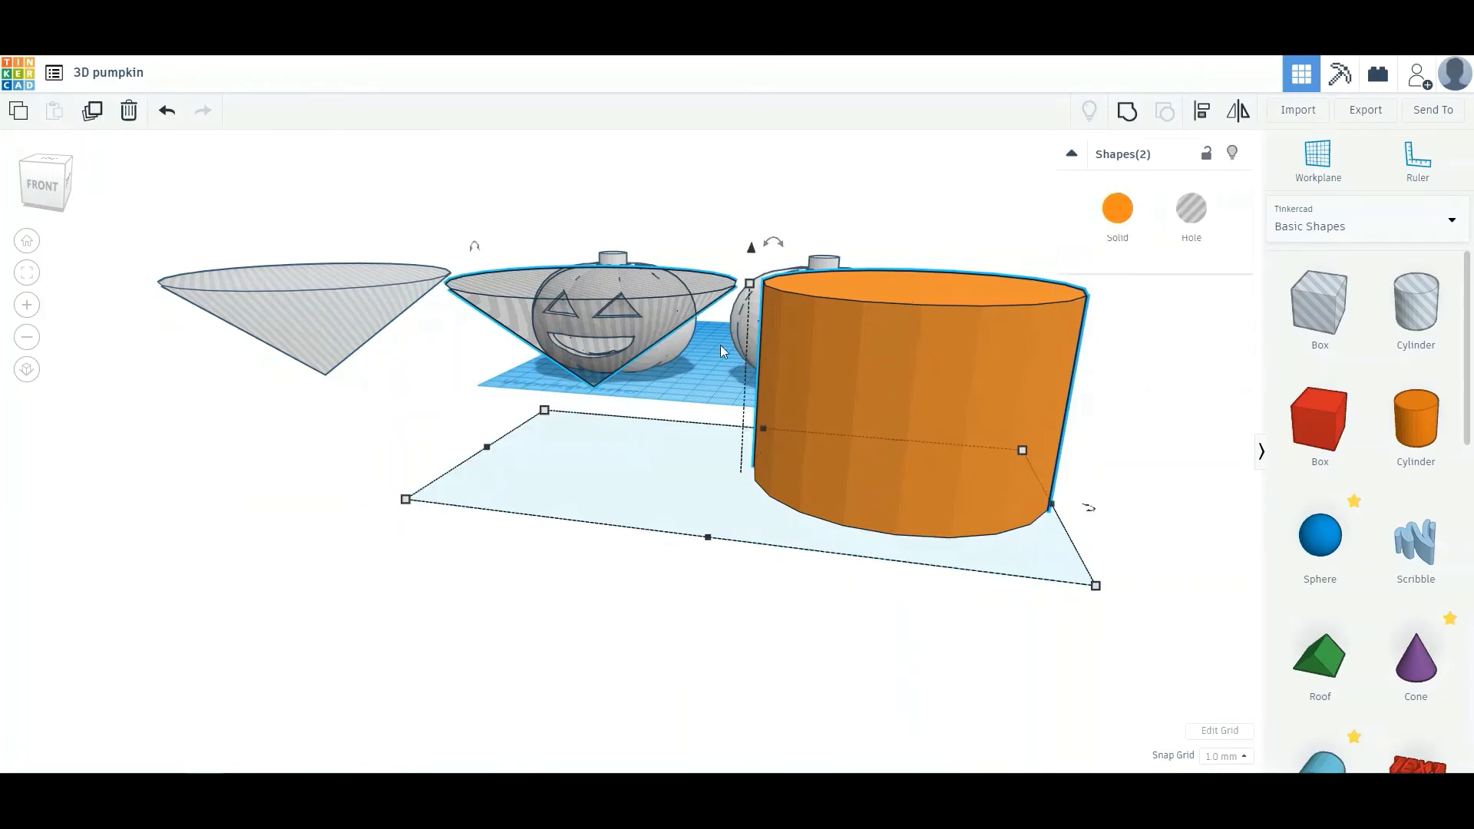
{"action": "left_click", "coordinate": [1203, 115]}
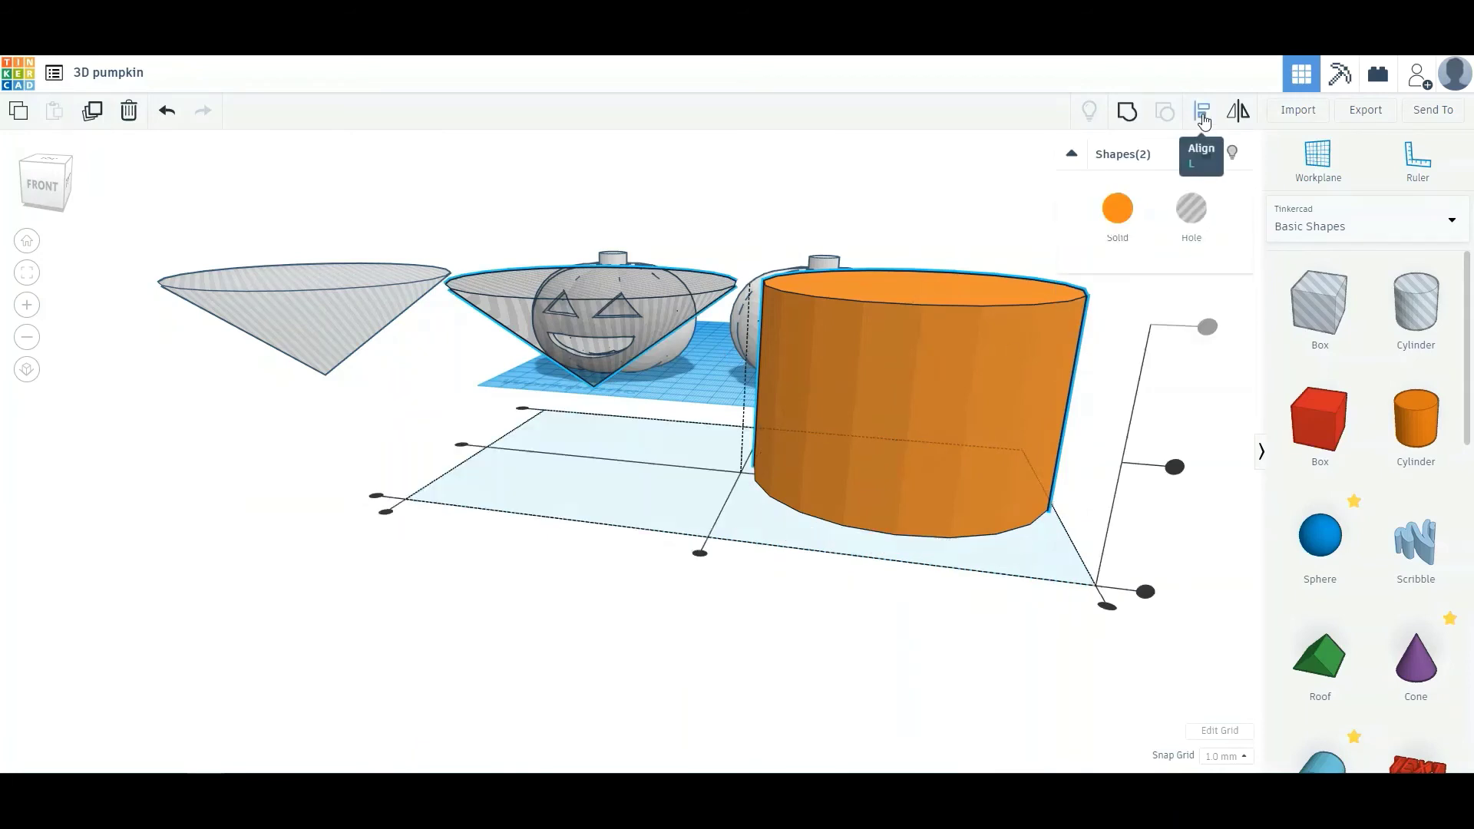
{"action": "left_click", "coordinate": [701, 555]}
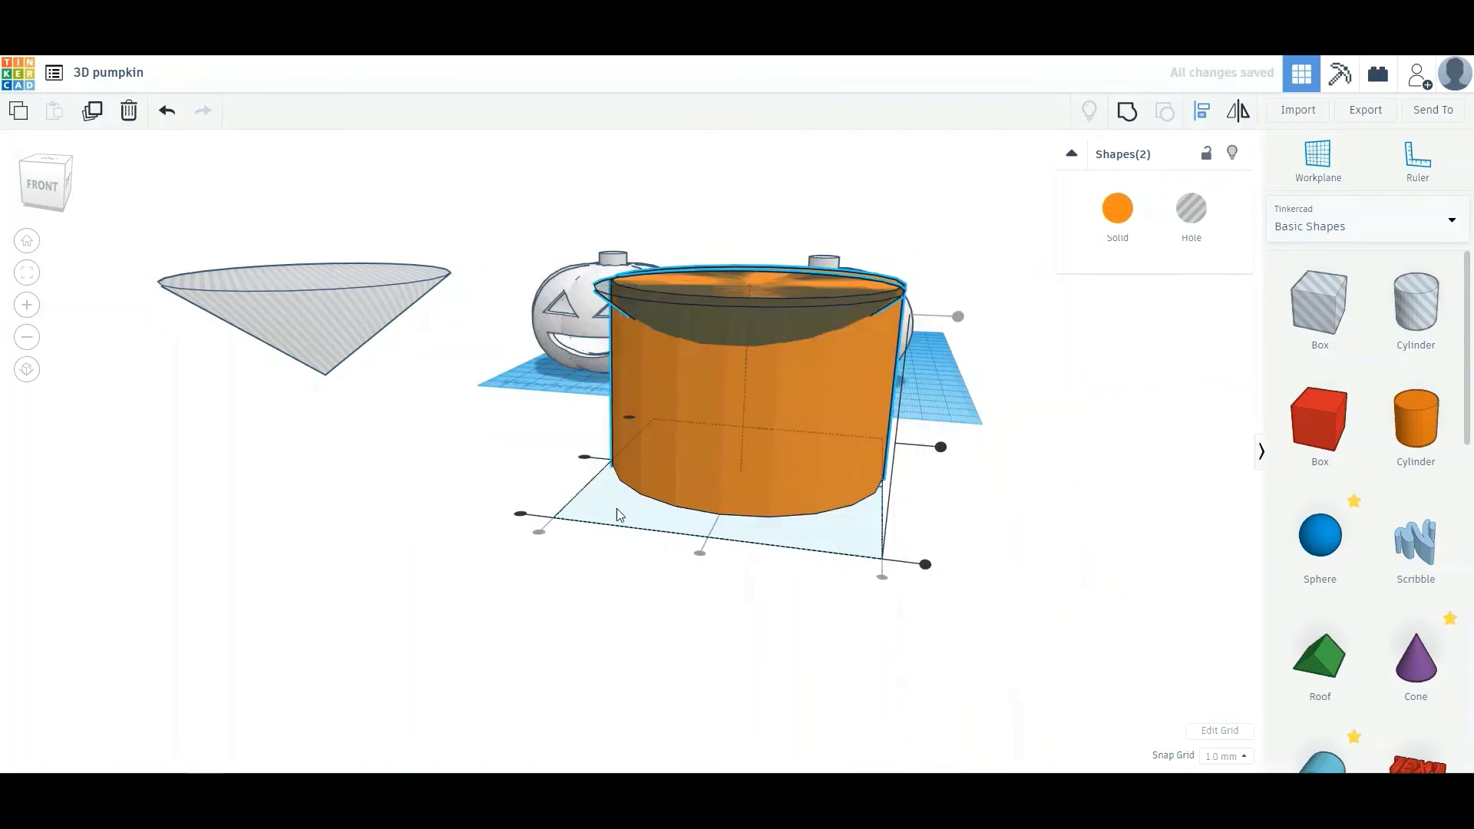
{"action": "left_click", "coordinate": [585, 462]}
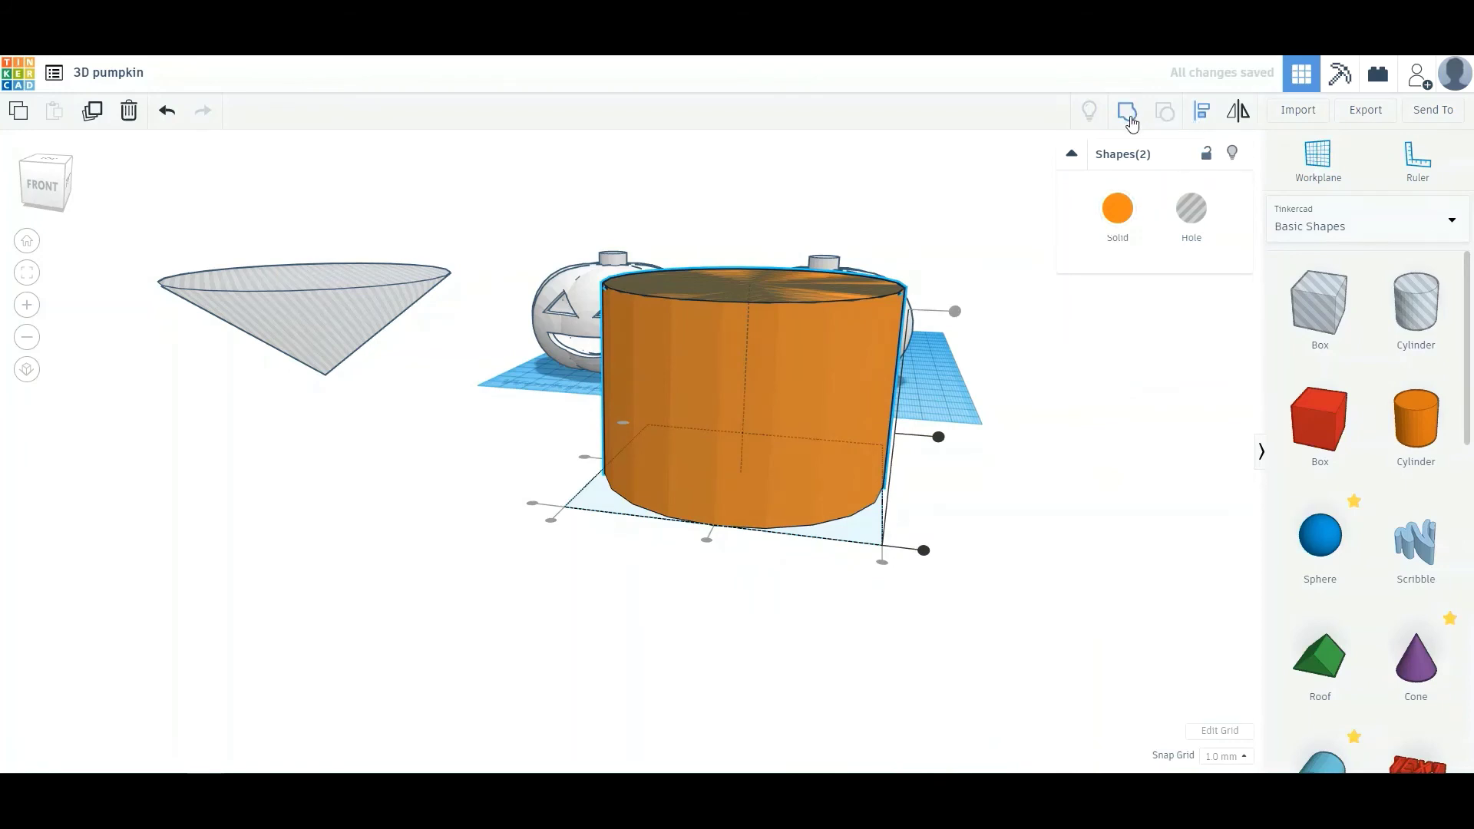
{"action": "left_click", "coordinate": [1127, 114]}
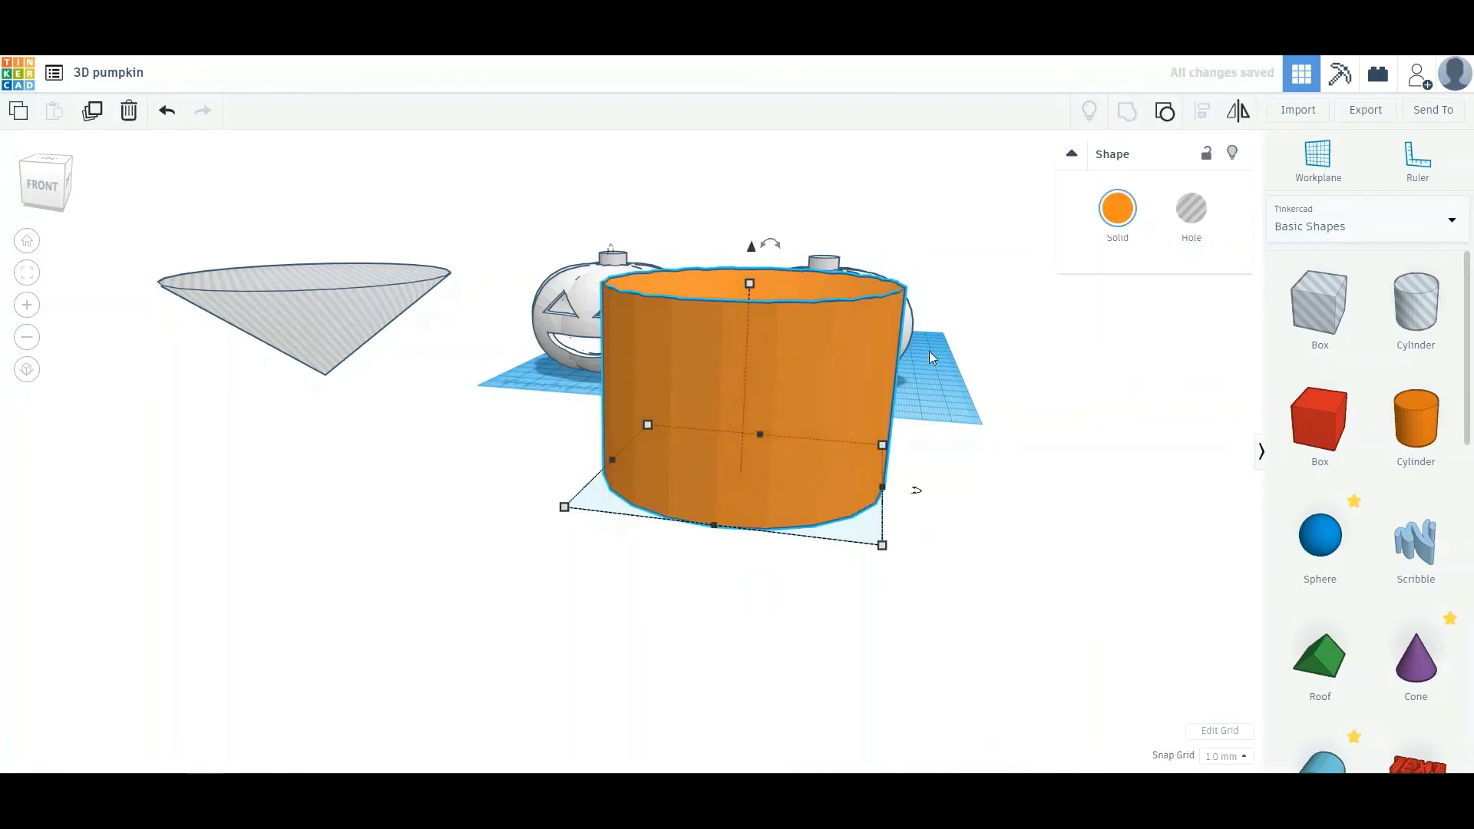
{"action": "right_click_drag", "start_coordinate": [1017, 369], "coordinate": [964, 447]}
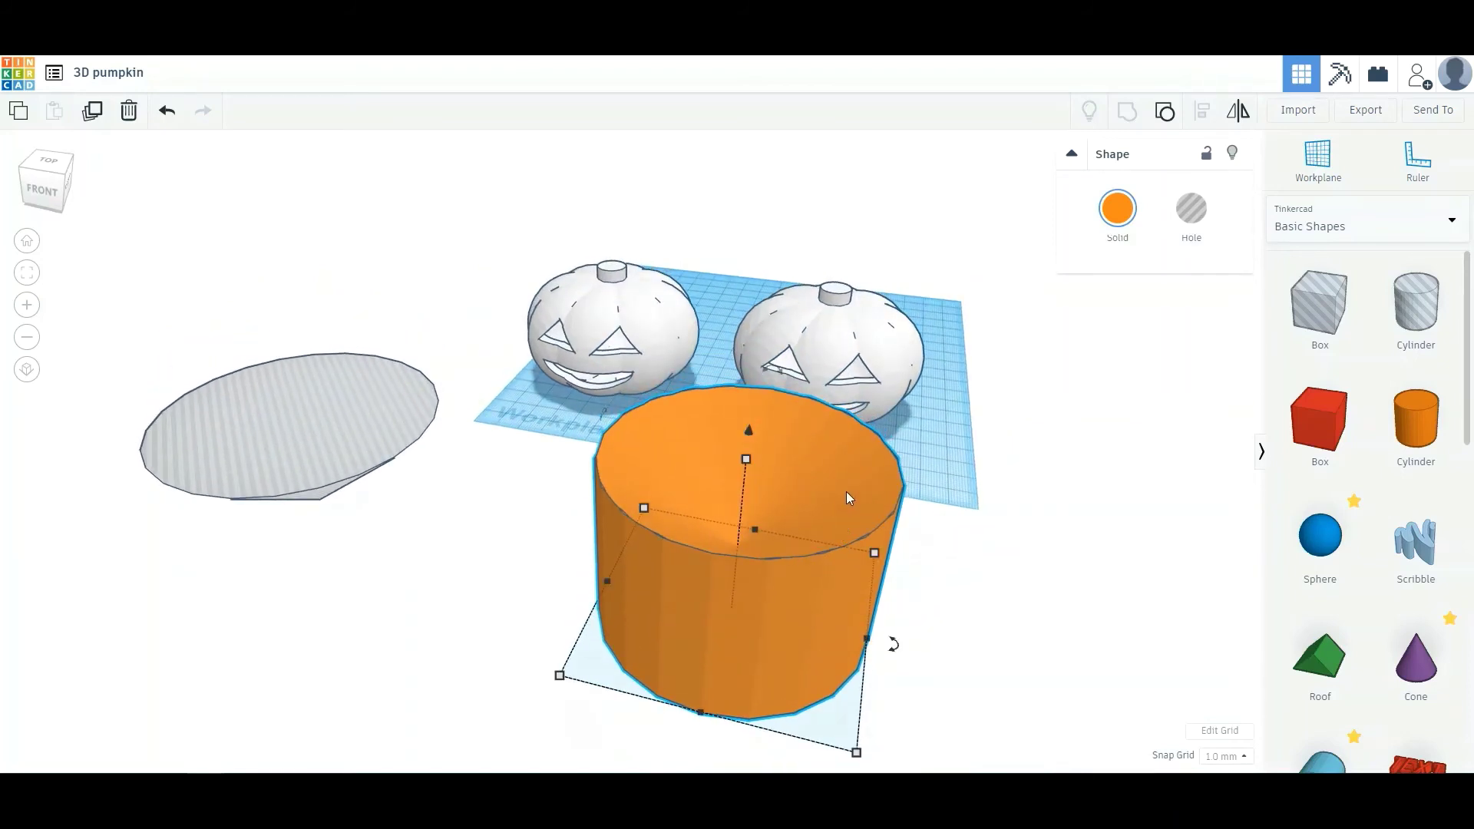
- Turn the recessed cylinder into a hole, center it on the right pumpkin, and group them to leave only the lid
{"action": "left_click", "coordinate": [1200, 217]}
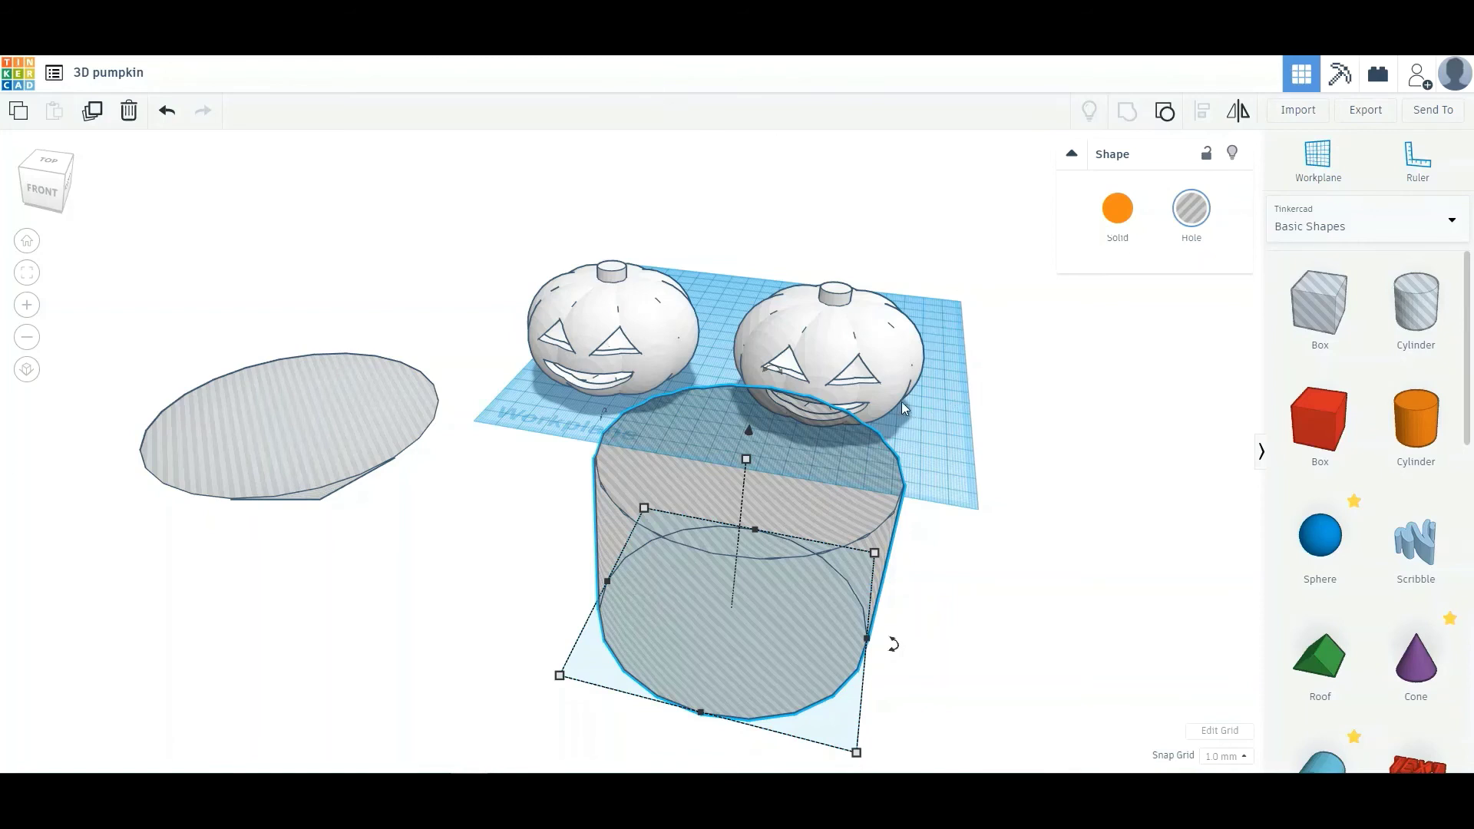
{"action": "left_click", "coordinate": [886, 345], "text": "shift"}
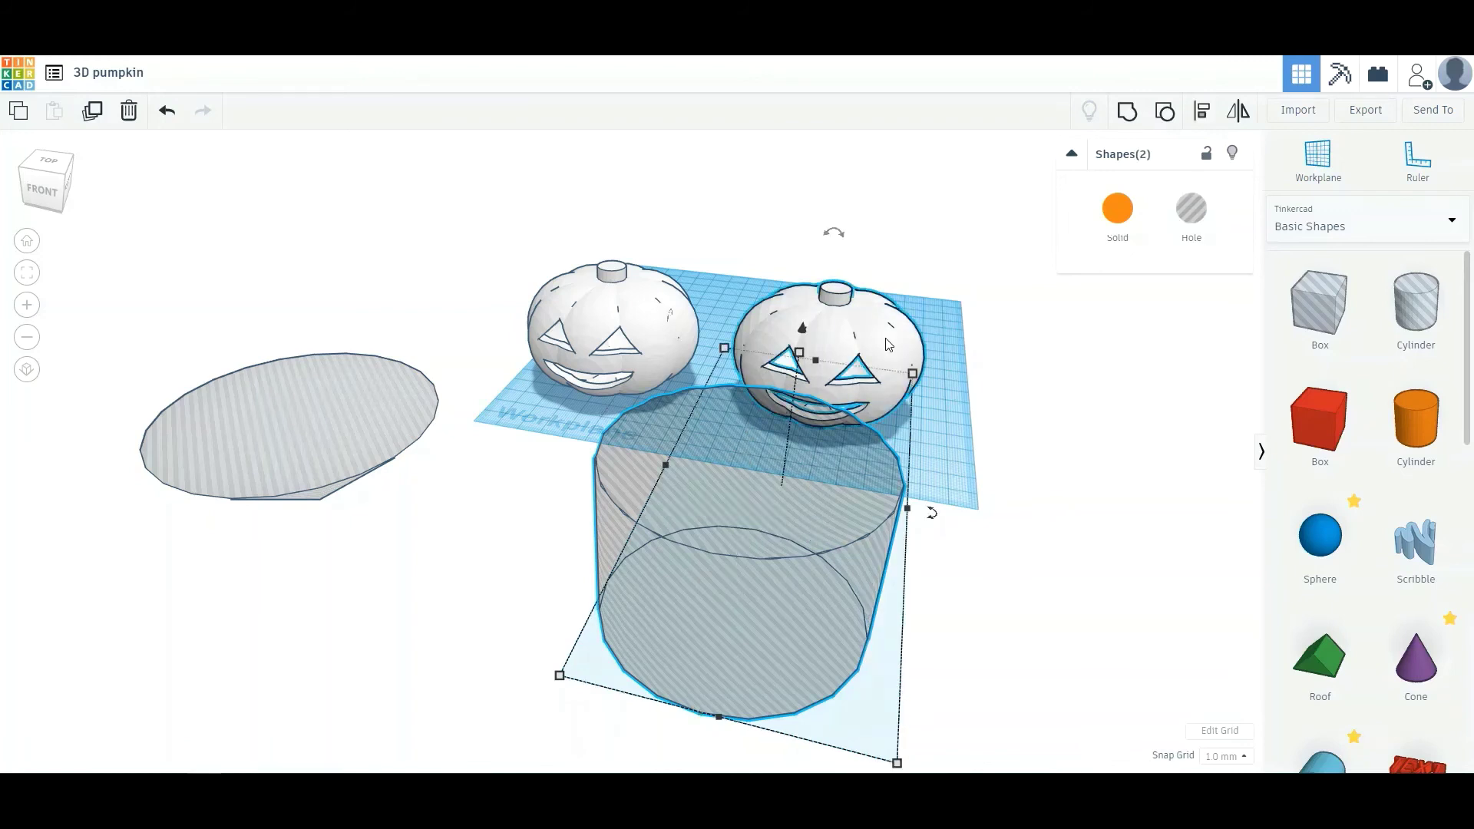
{"action": "left_click", "coordinate": [1203, 113]}
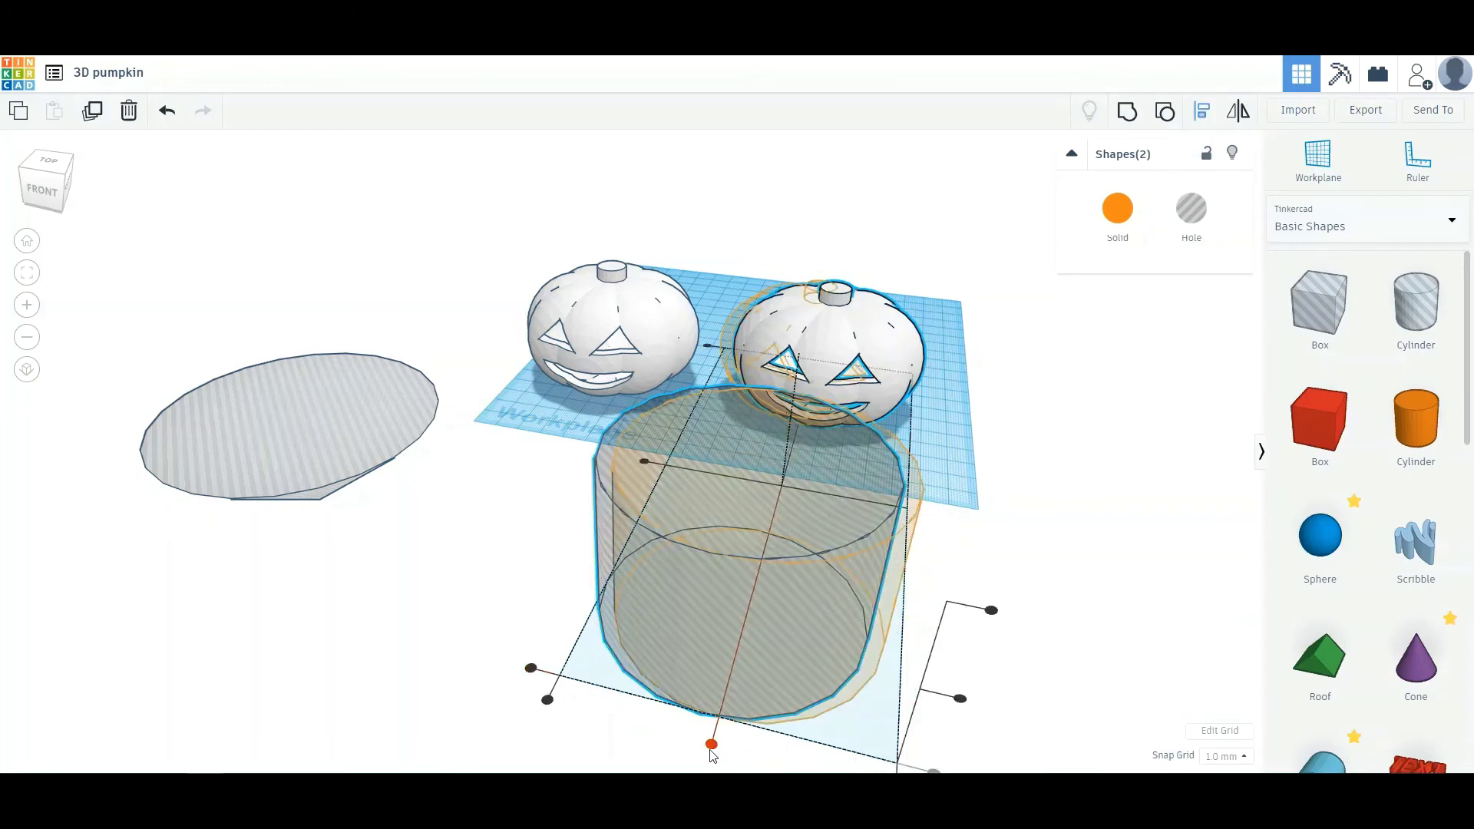
{"action": "left_click", "coordinate": [711, 745]}
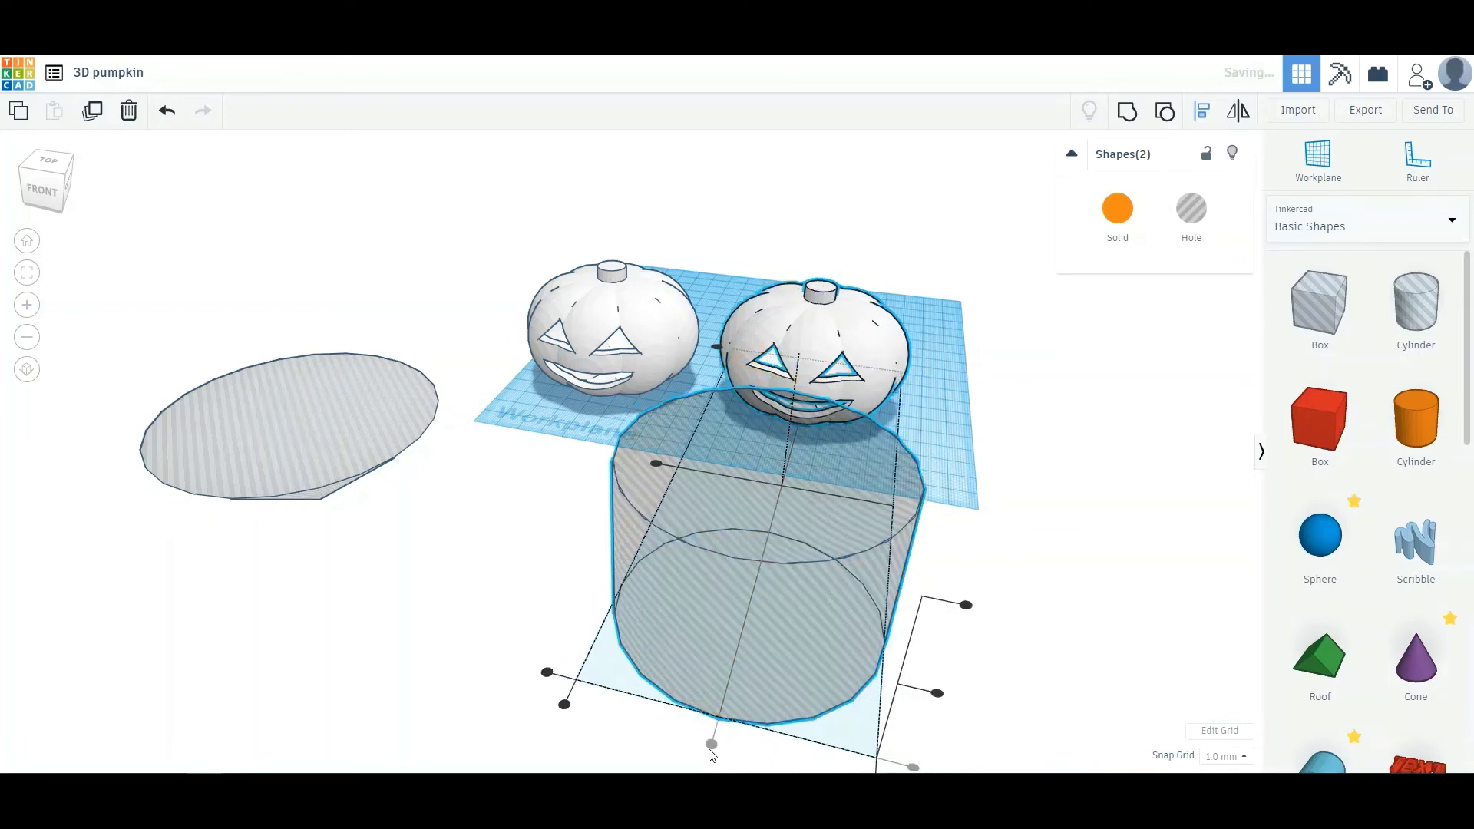
{"action": "left_click", "coordinate": [656, 466]}
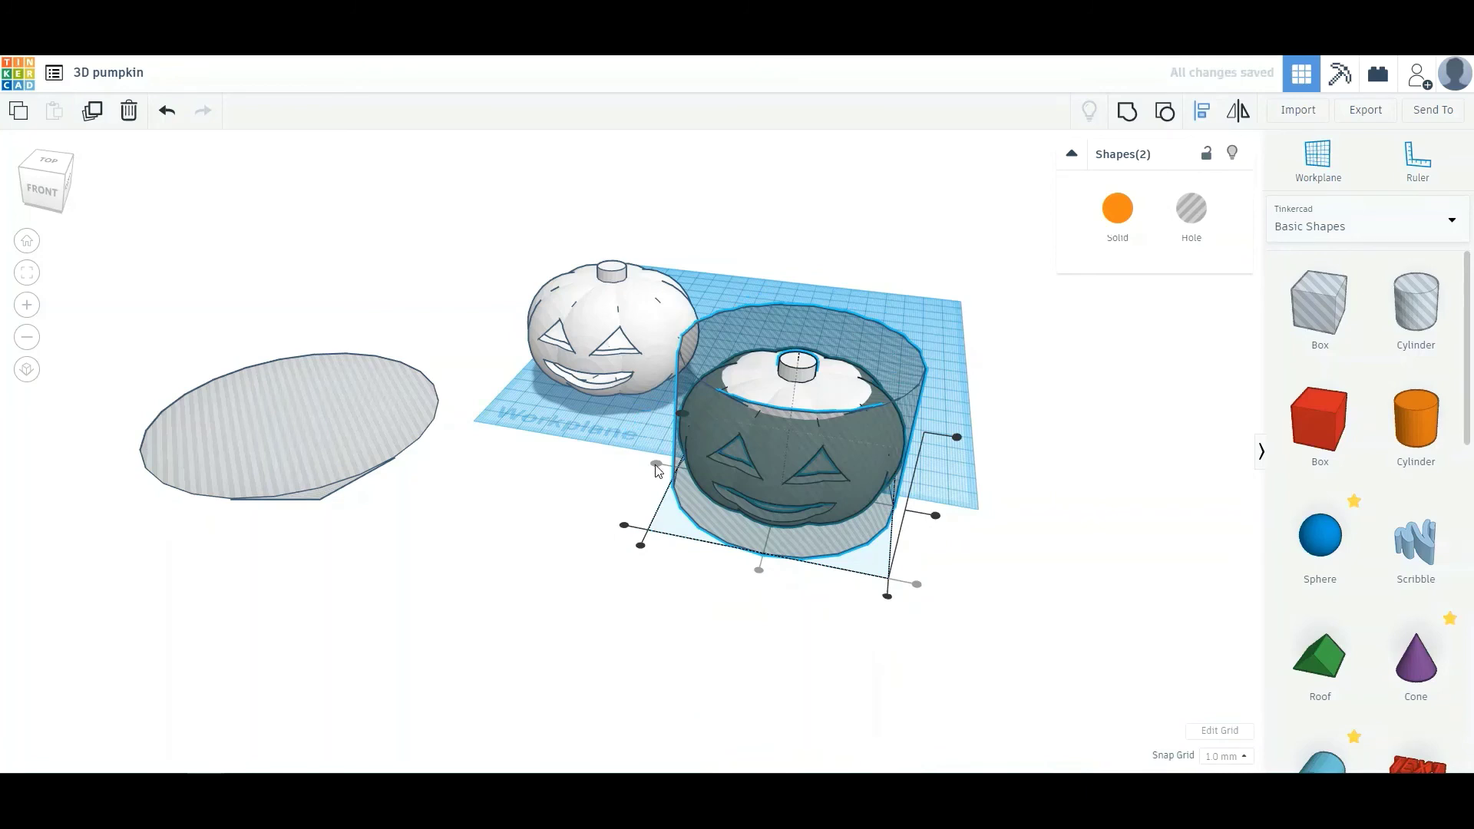
{"action": "left_click", "coordinate": [1126, 113]}
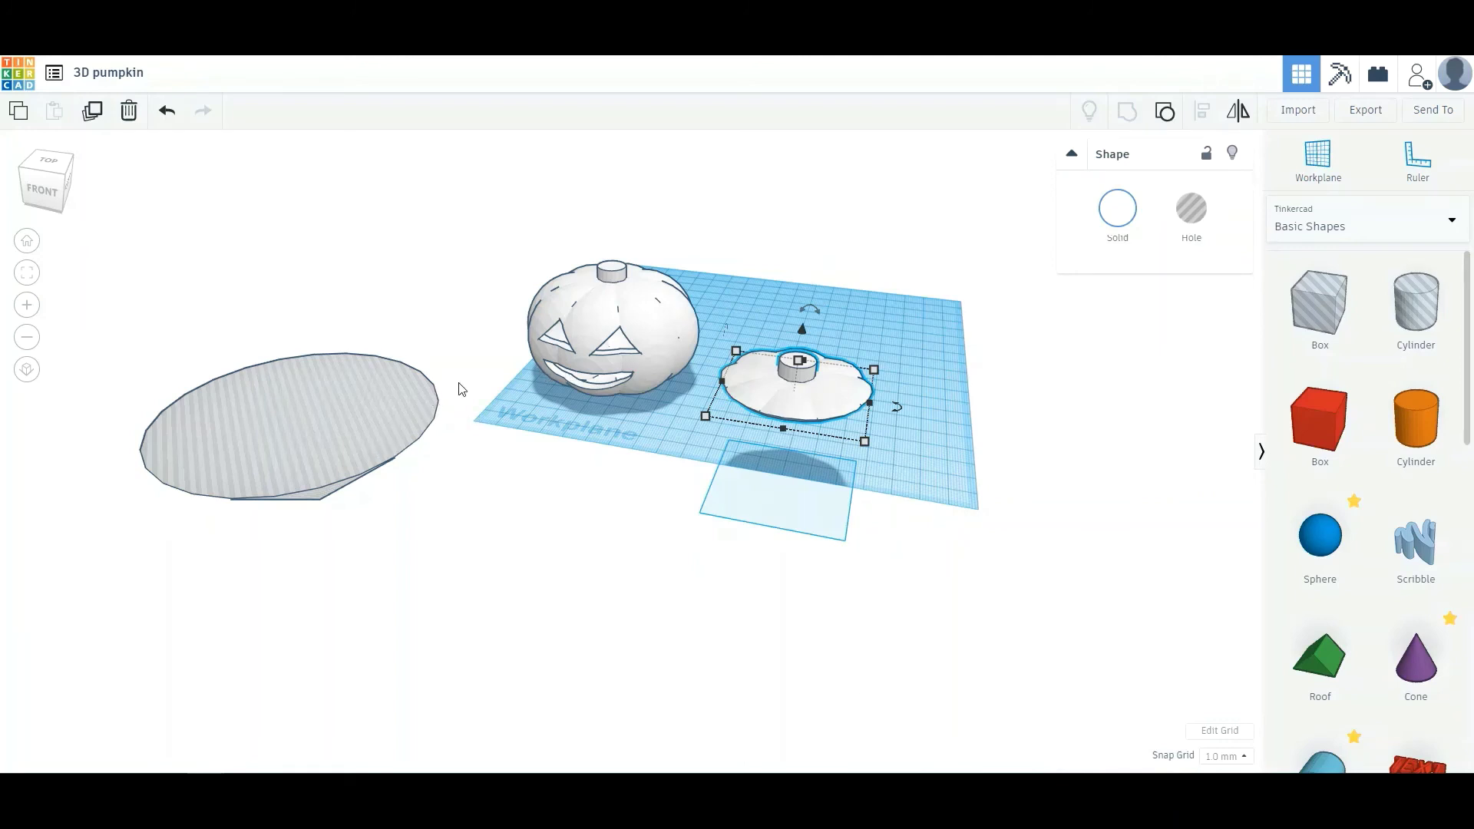
- Center the remaining cone hole on the left pumpkin in width and depth, and group them to cut away its top
{"action": "right_click_drag", "start_coordinate": [590, 471], "coordinate": [662, 460]}
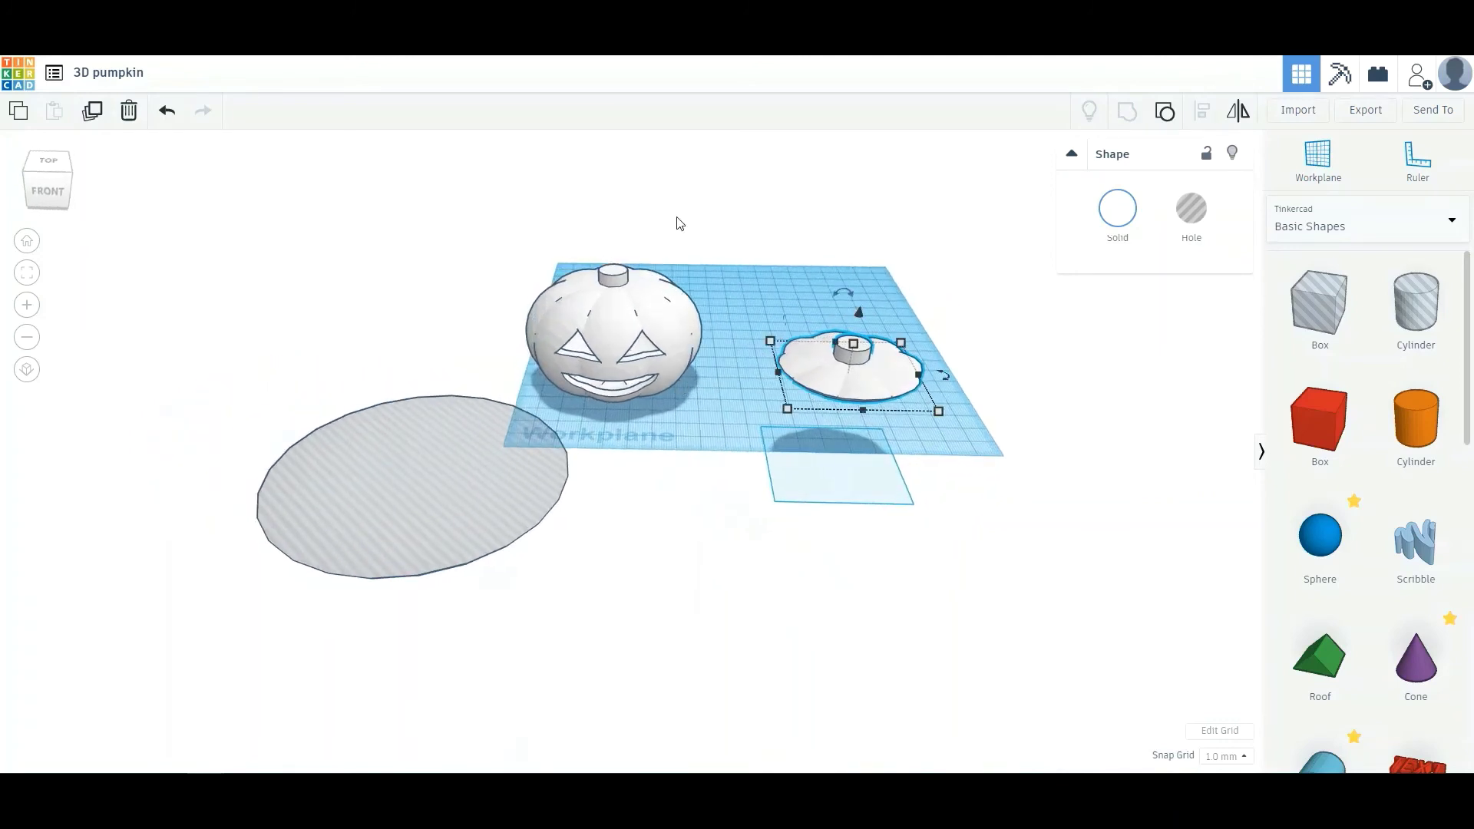
{"action": "left_click", "coordinate": [650, 332]}
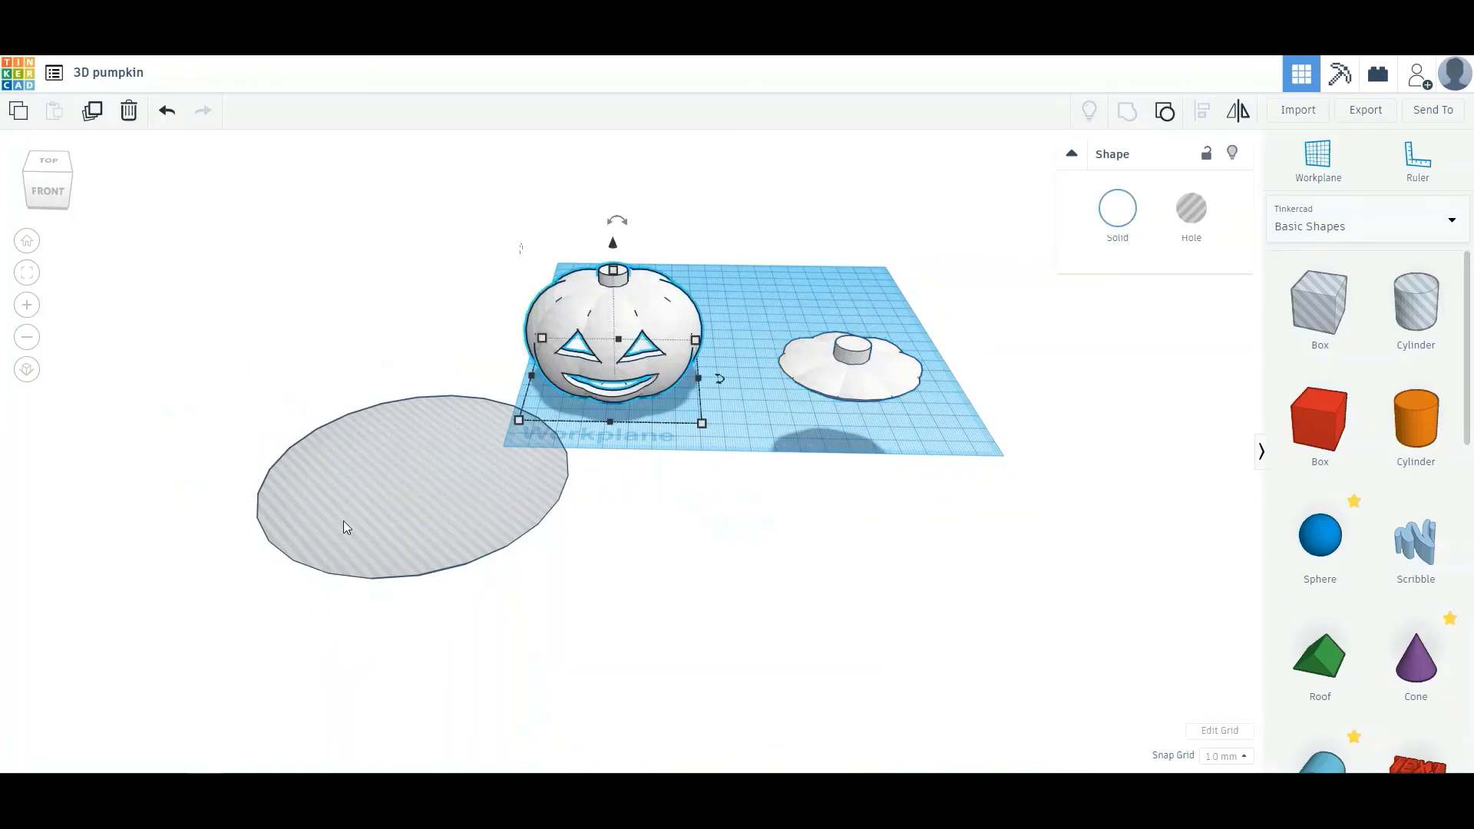
{"action": "left_click", "coordinate": [378, 469], "text": "shift"}
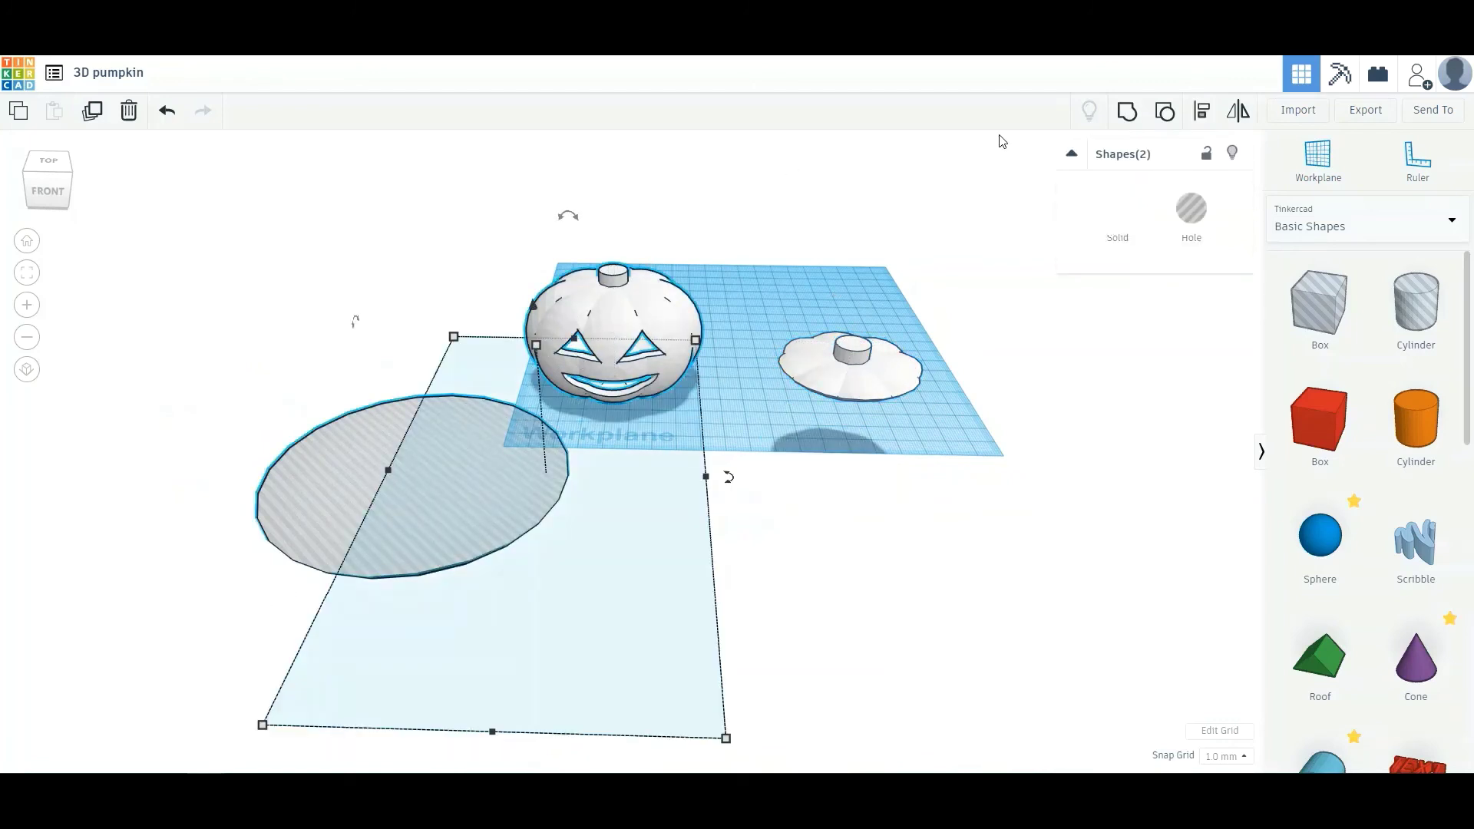
{"action": "left_click", "coordinate": [1199, 112]}
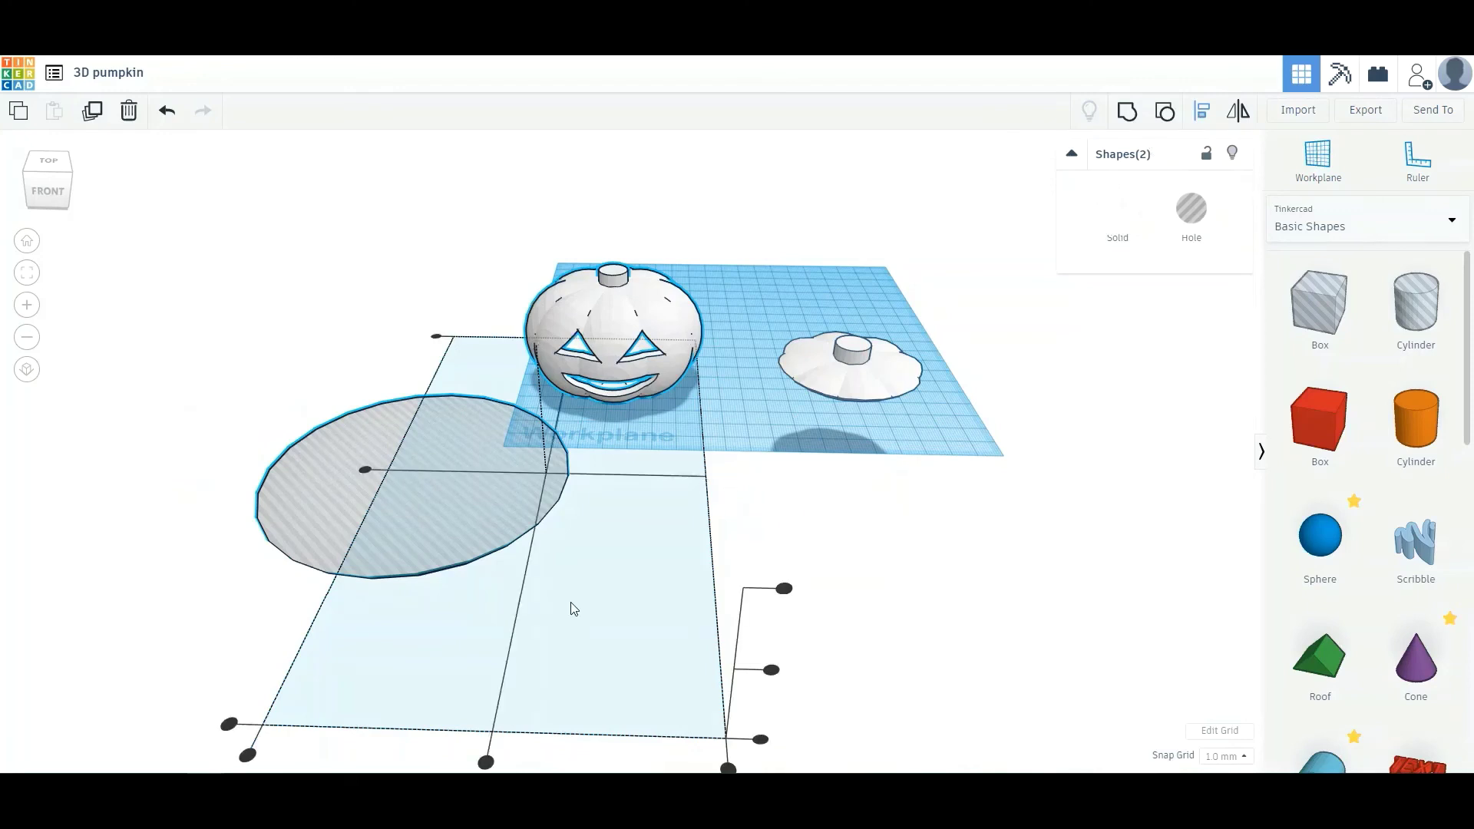
{"action": "left_click", "coordinate": [486, 763]}
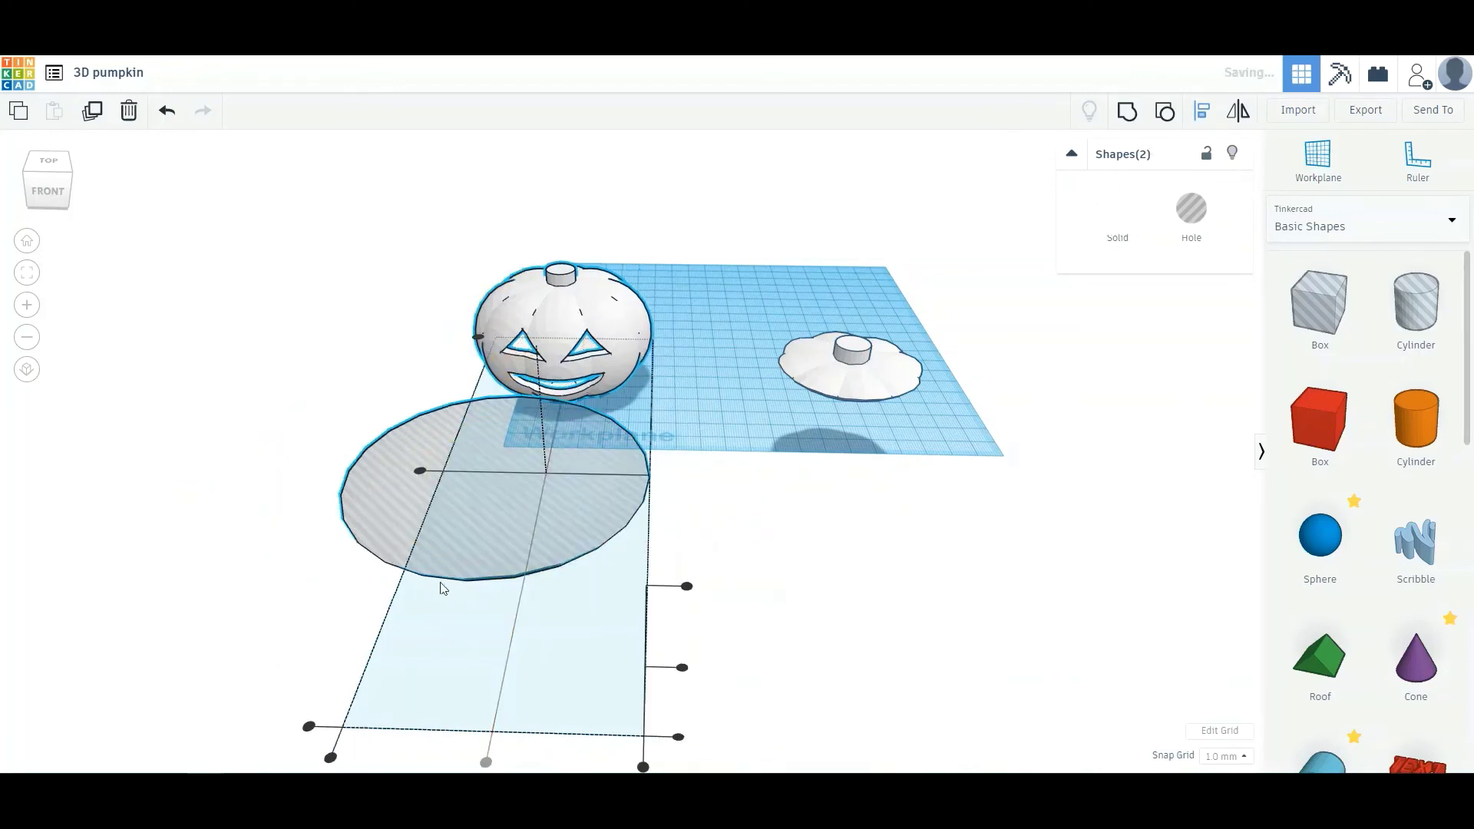
{"action": "left_click", "coordinate": [420, 472]}
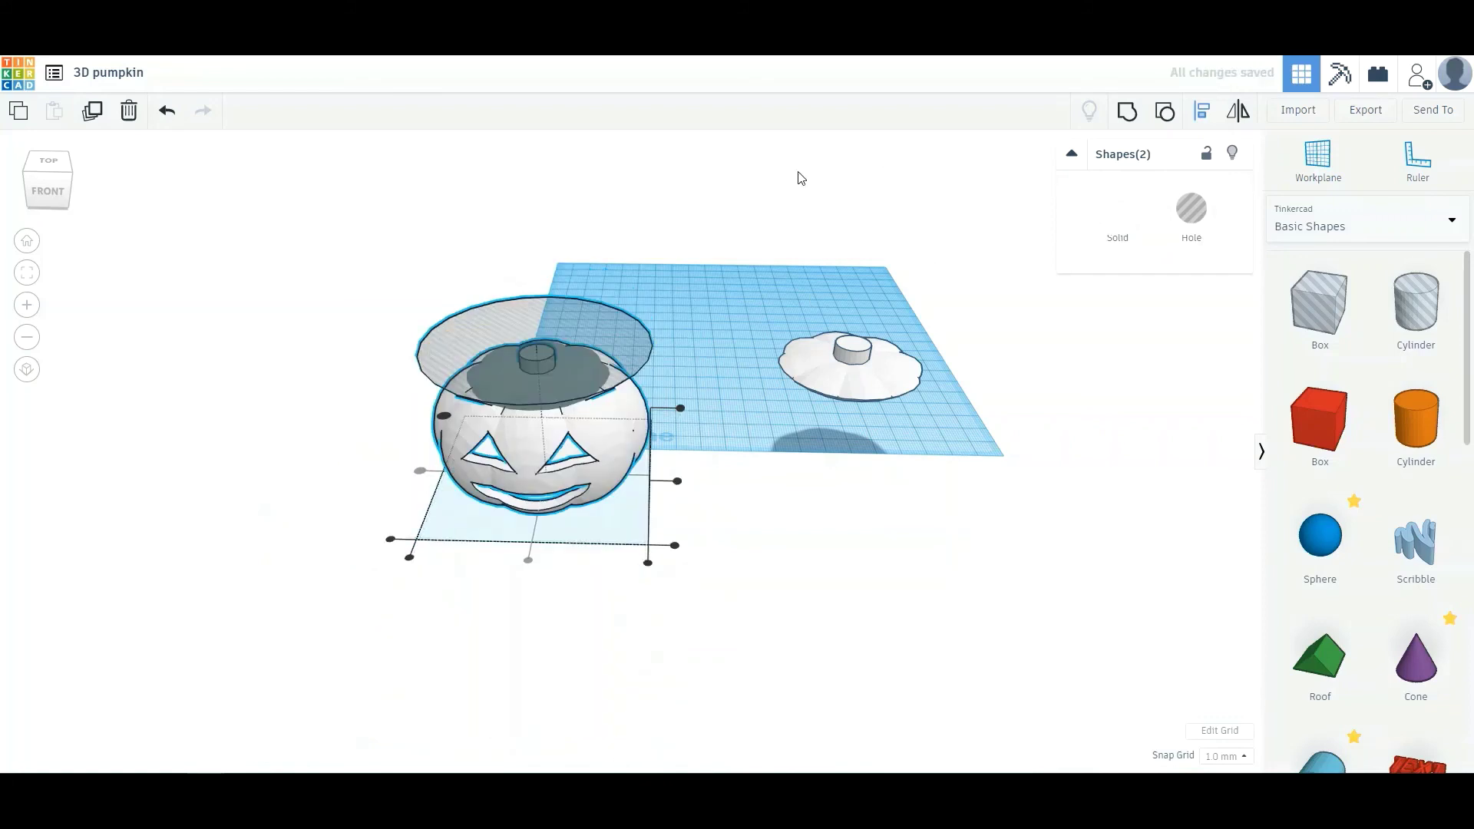
{"action": "left_click", "coordinate": [1128, 113]}
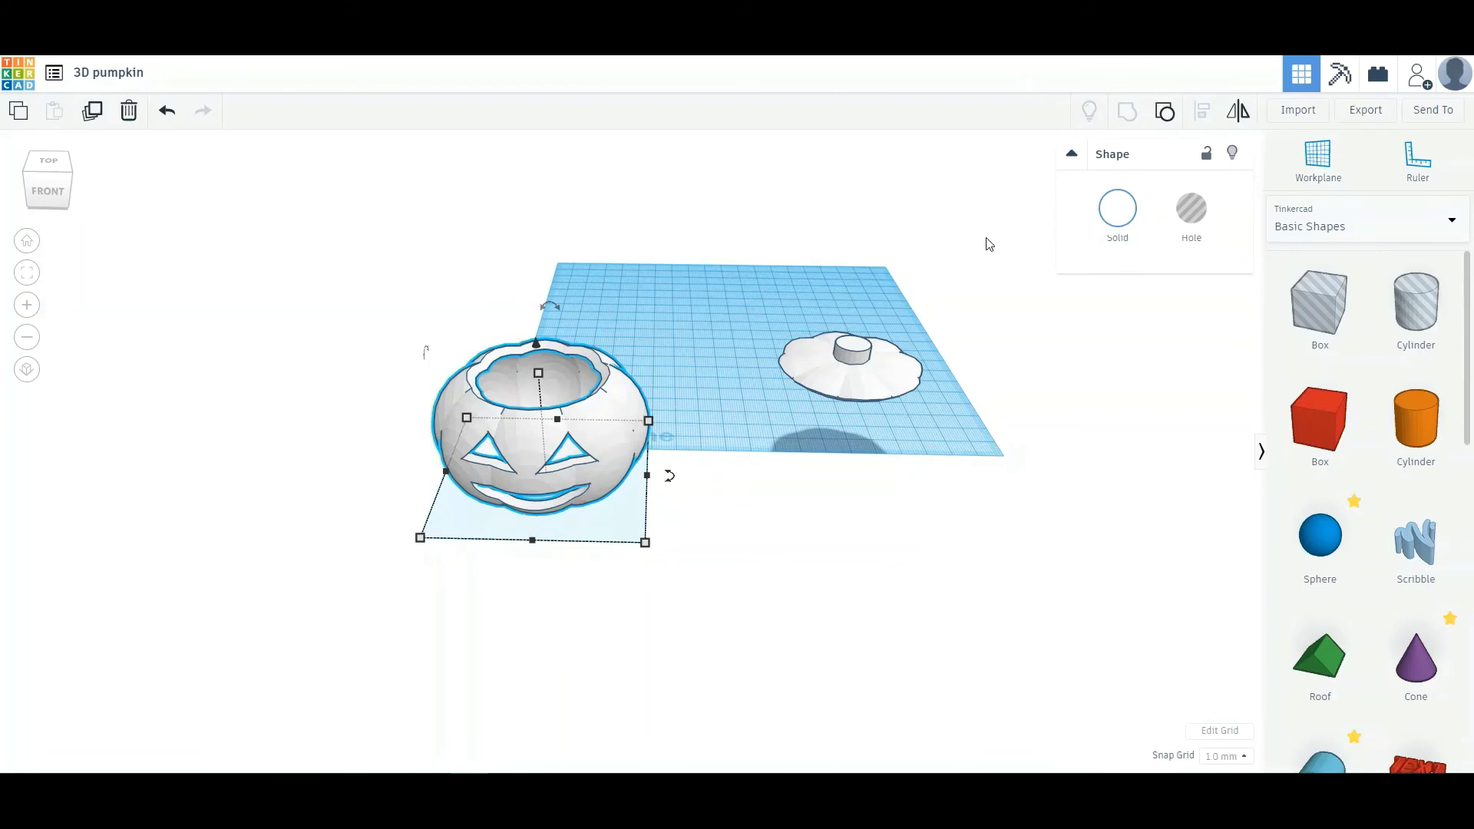
- Center the lid over the open pumpkin body in width, and test its fit by sliding the lid aside and undoing that move
{"action": "left_click_drag", "start_coordinate": [985, 240], "coordinate": [388, 554]}
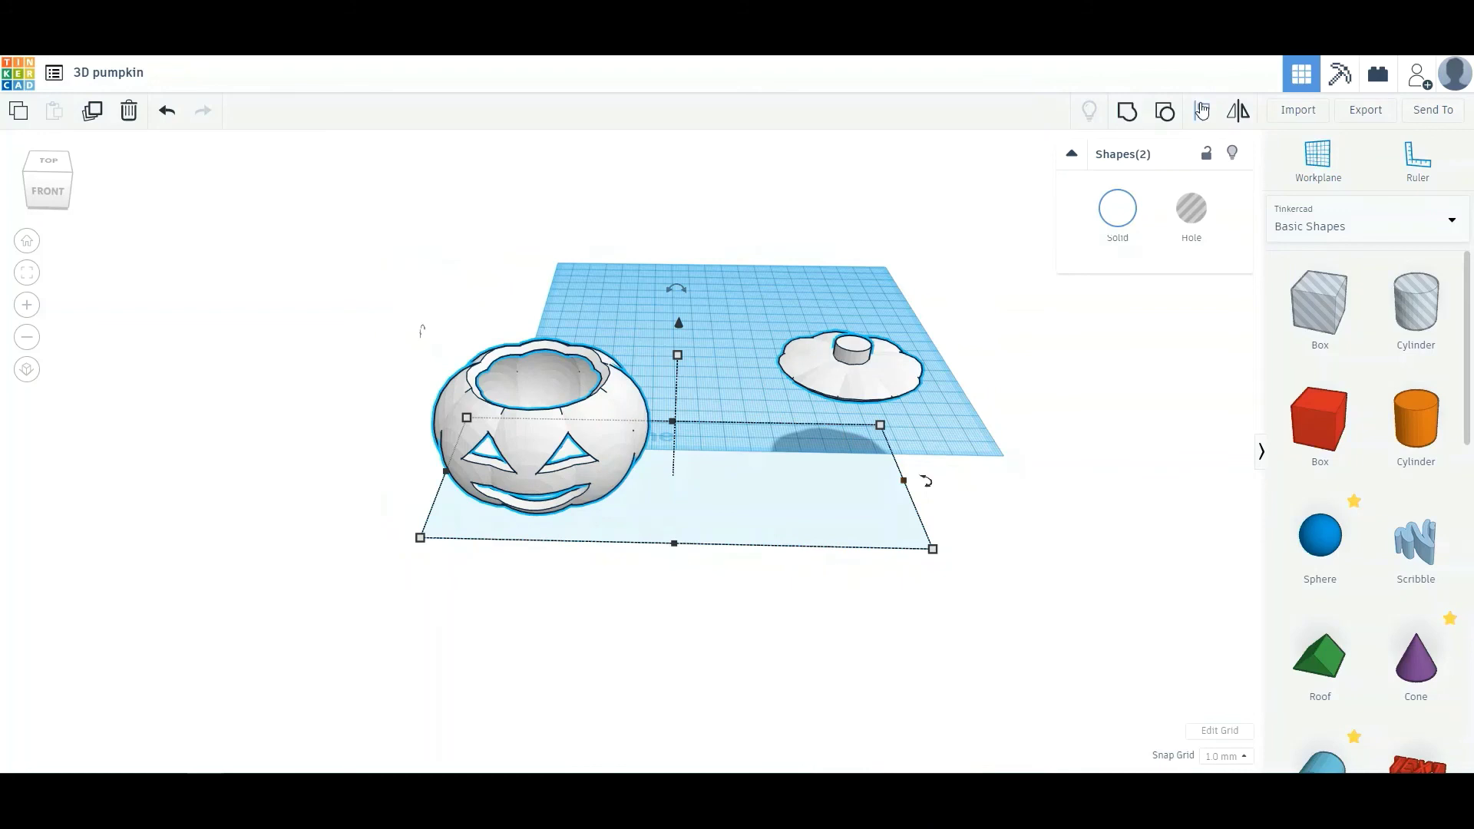
{"action": "left_click", "coordinate": [1202, 112]}
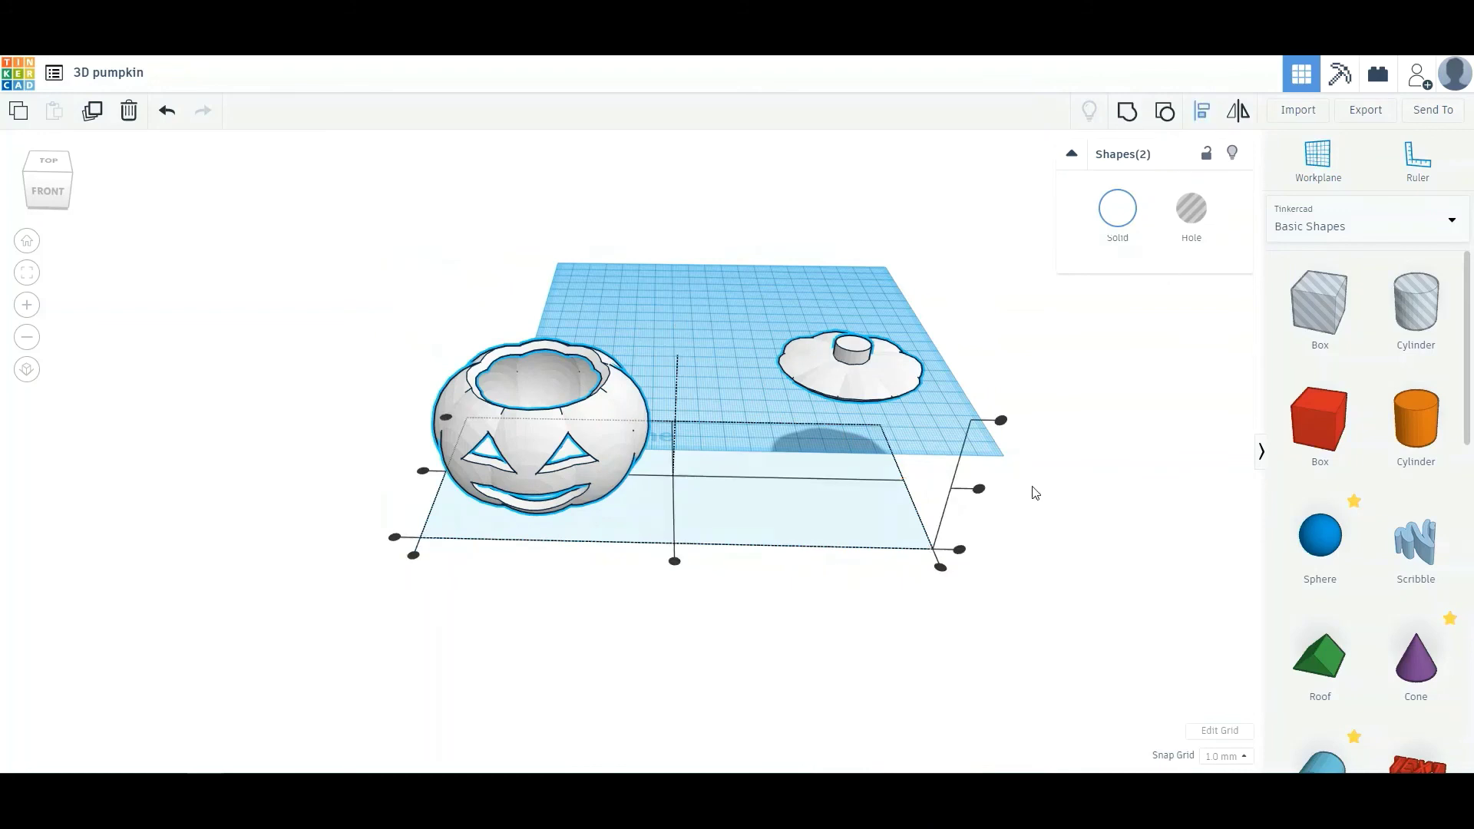
{"action": "left_click", "coordinate": [675, 563]}
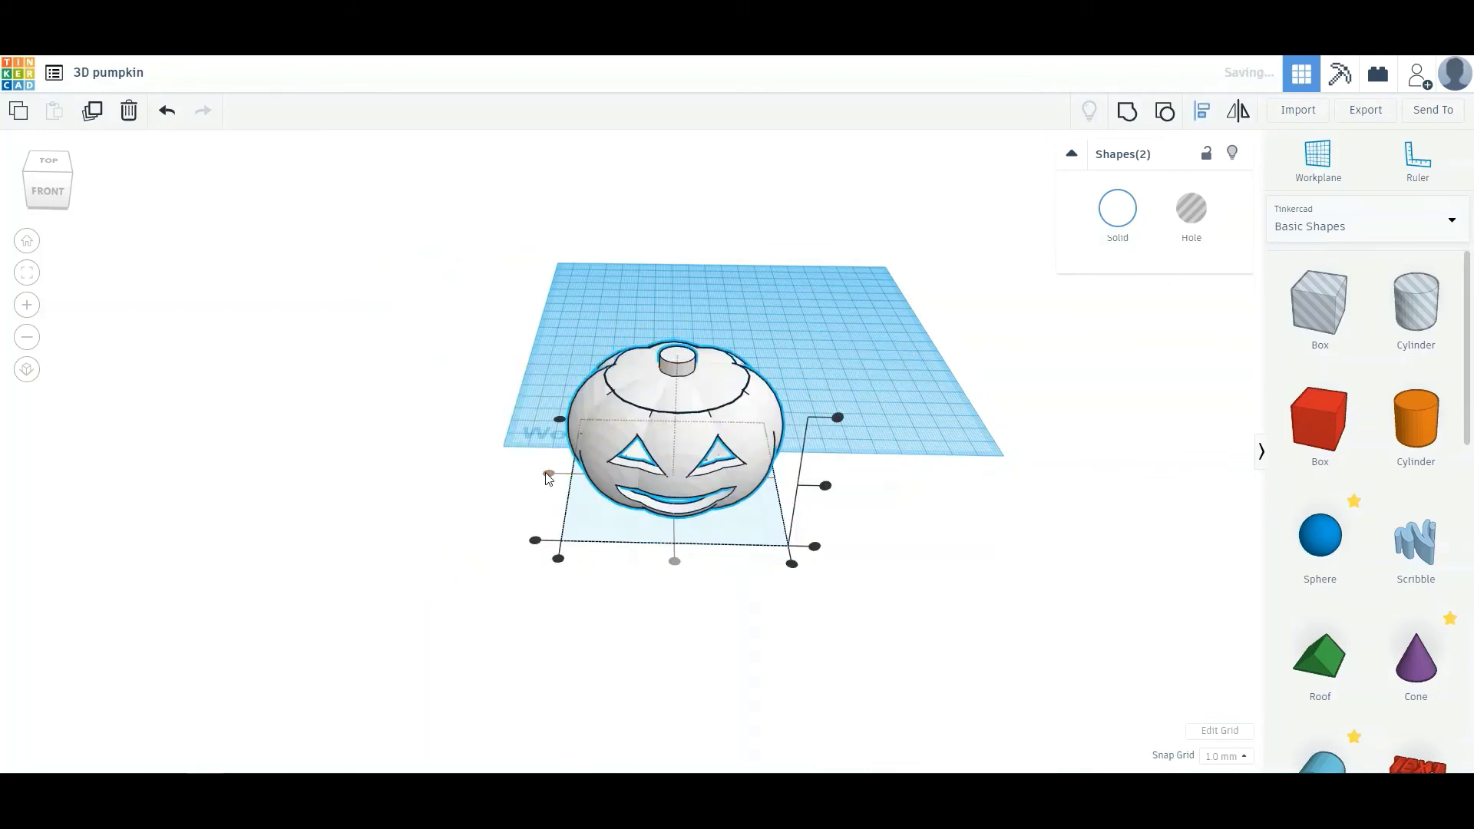
{"action": "right_click_drag", "start_coordinate": [946, 446], "coordinate": [881, 429]}
{"action": "left_click", "coordinate": [879, 407]}
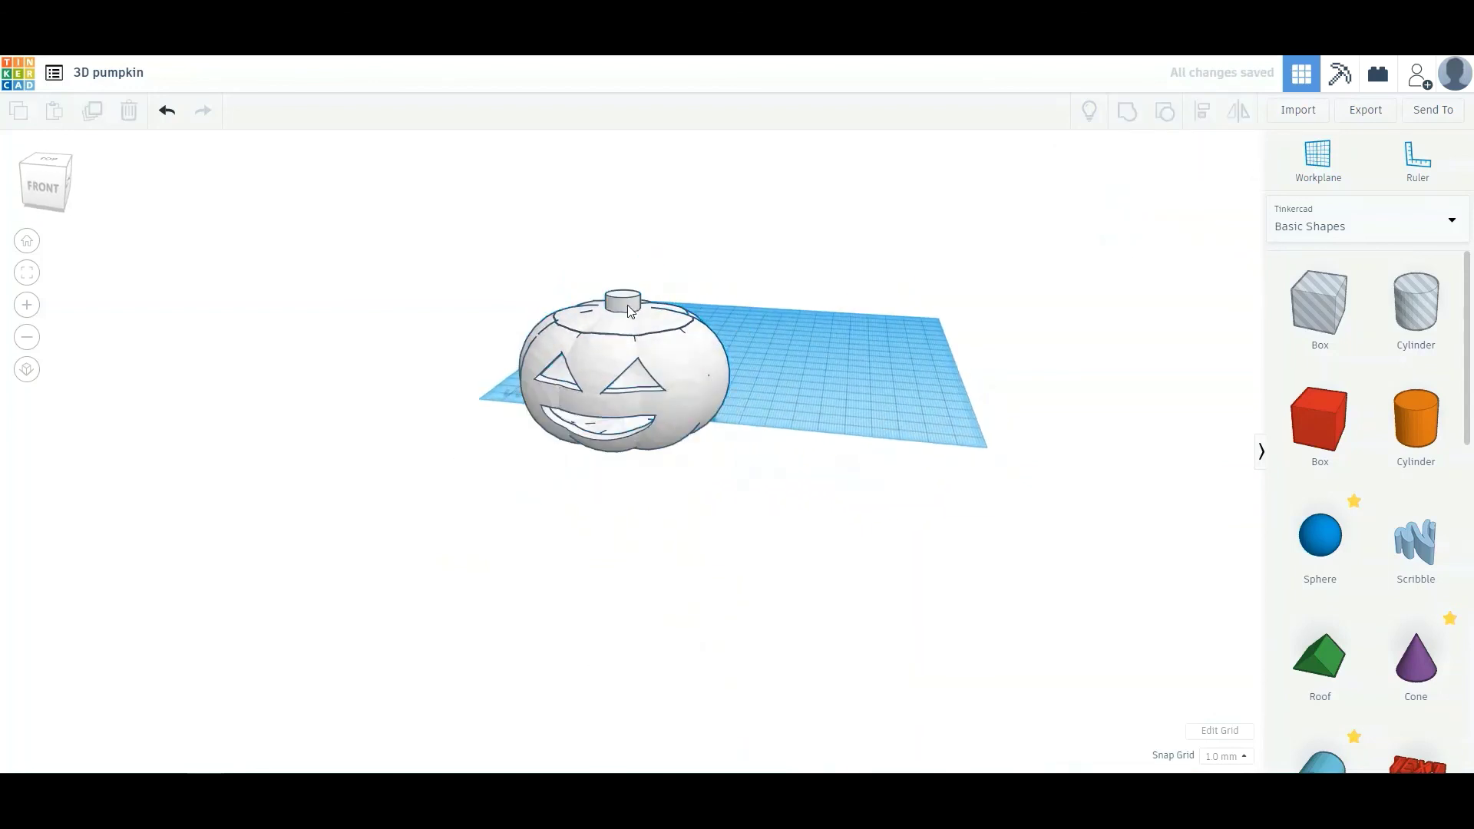
{"action": "left_click_drag", "start_coordinate": [628, 310], "coordinate": [770, 313]}
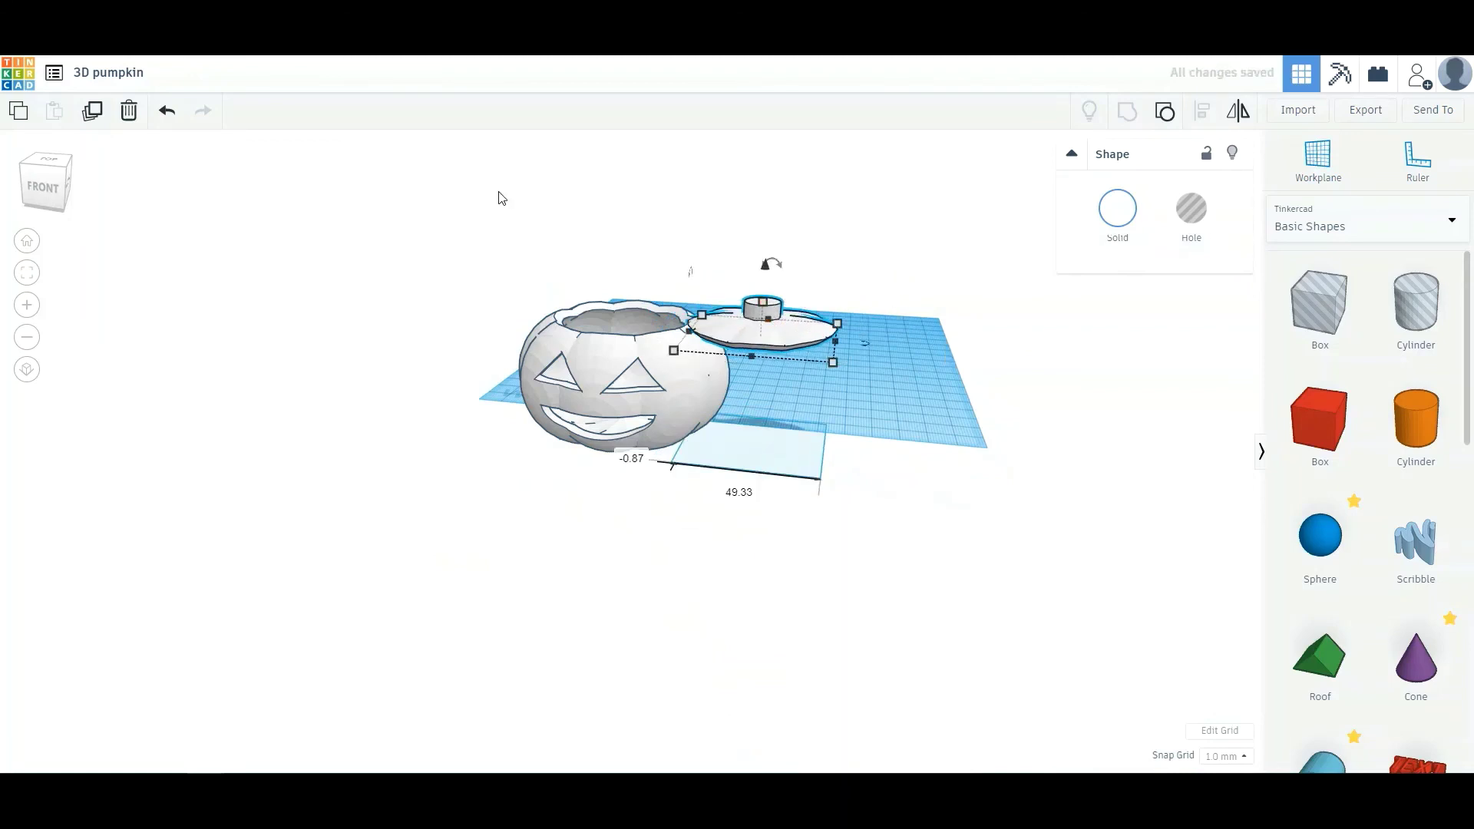
{"action": "left_click", "coordinate": [167, 111]}
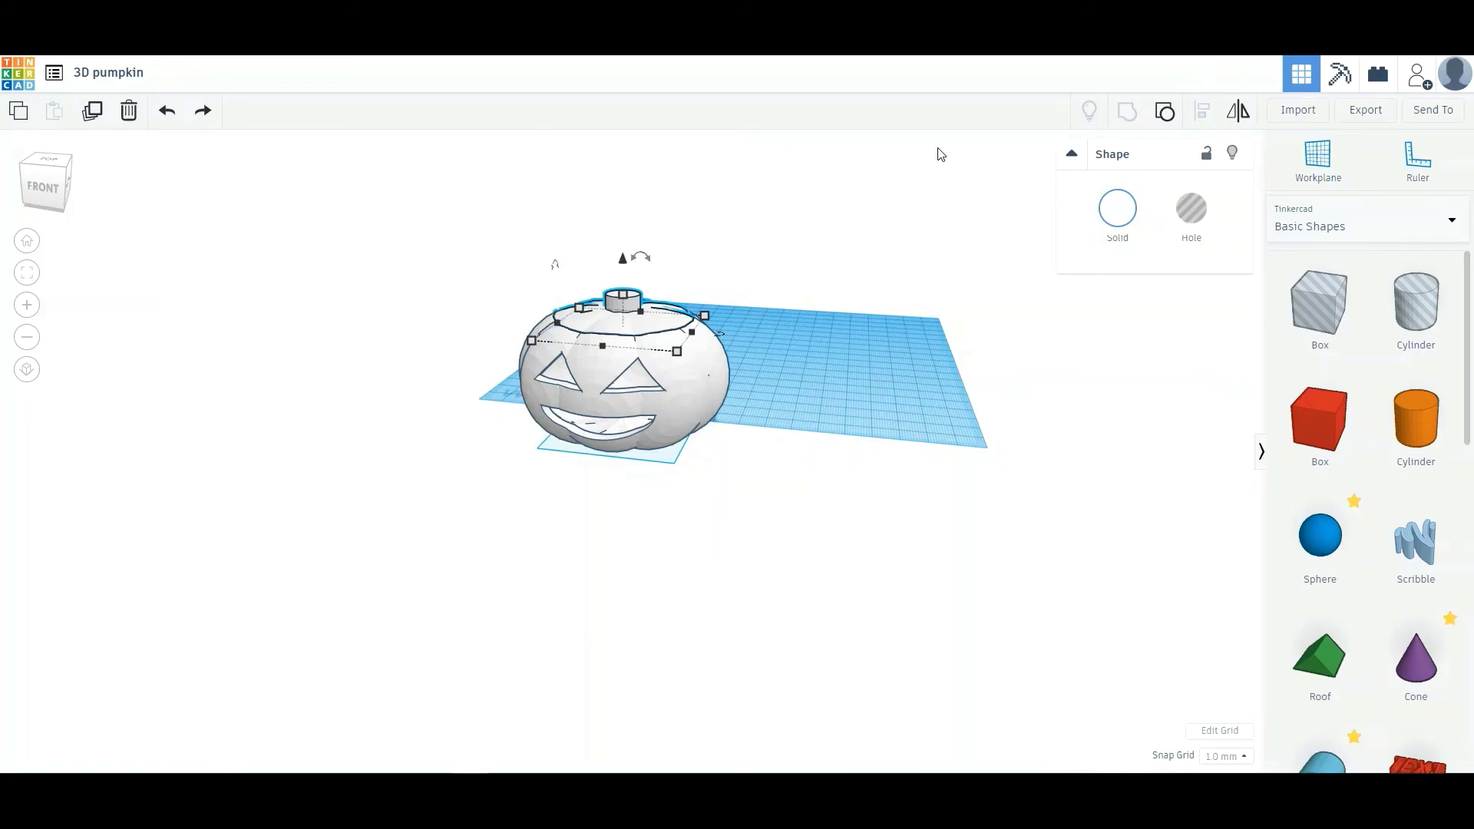
- Color both the pumpkin body and its lid preset orange
{"action": "left_click_drag", "start_coordinate": [838, 199], "coordinate": [476, 516]}
{"action": "left_click", "coordinate": [1118, 209]}
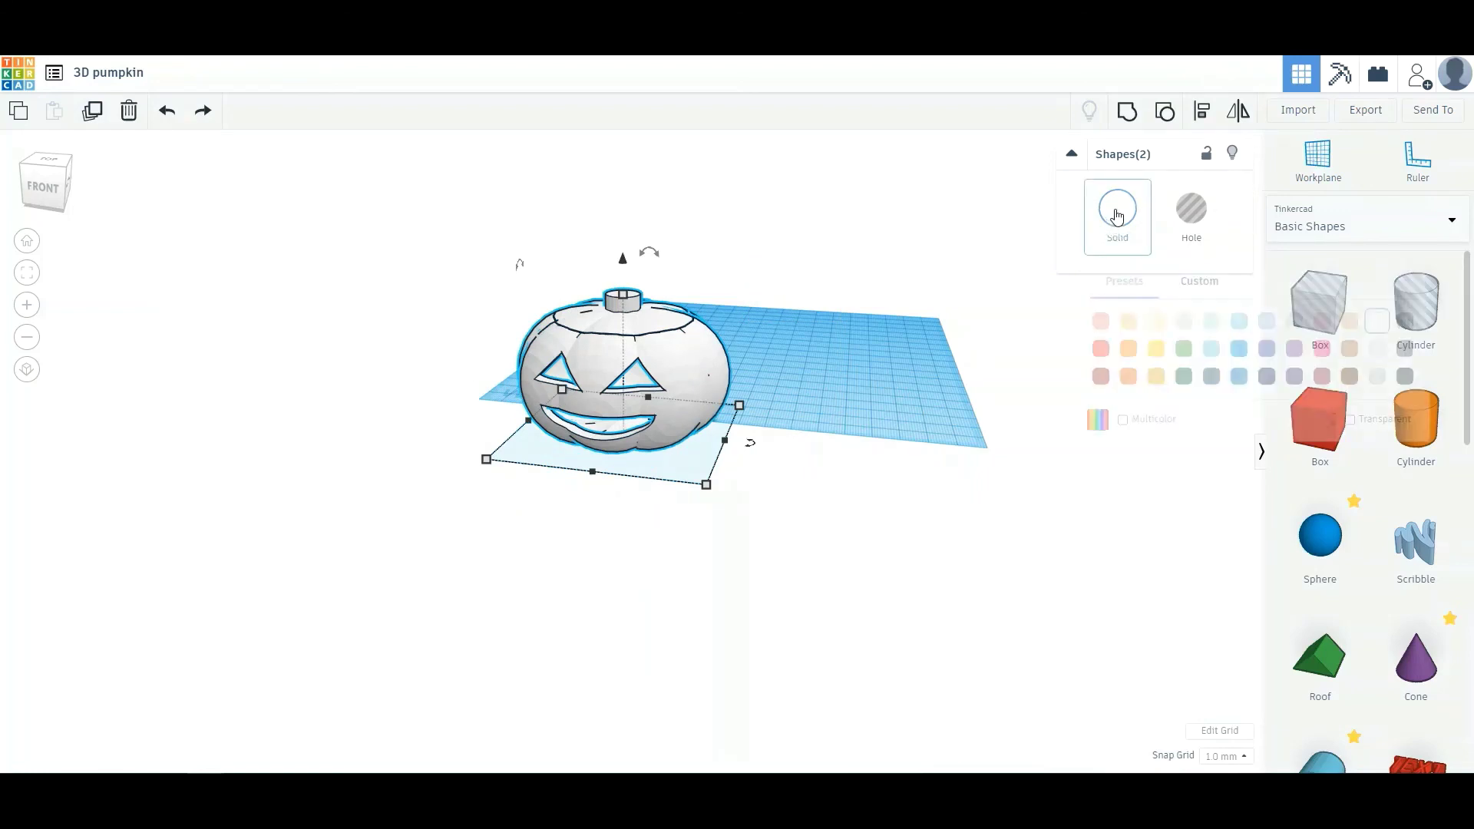
{"action": "left_click", "coordinate": [1126, 349]}
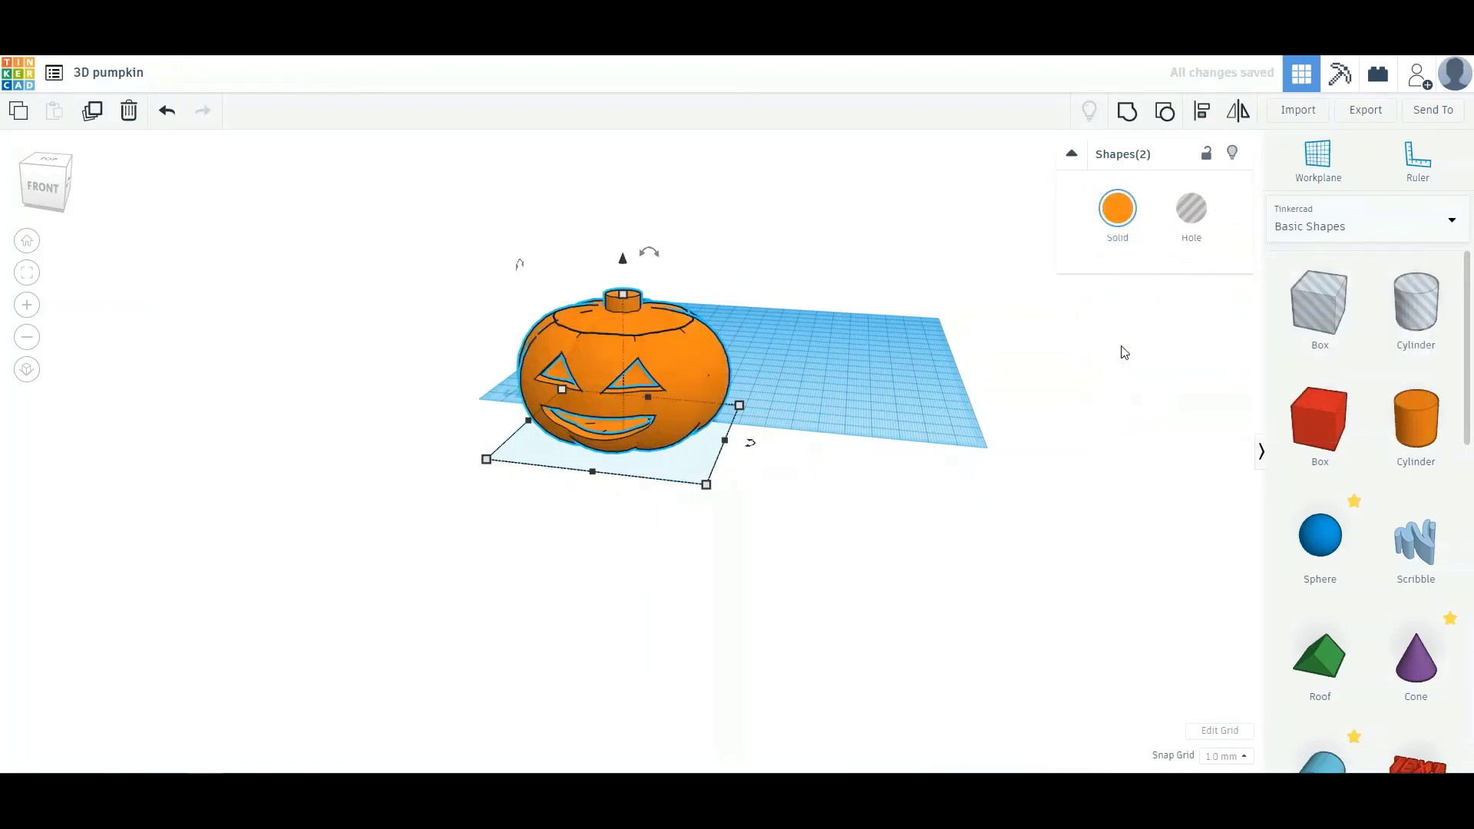
- Try light blue on the pumpkin body and lid, and restore the orange color
{"action": "left_click", "coordinate": [1108, 243]}
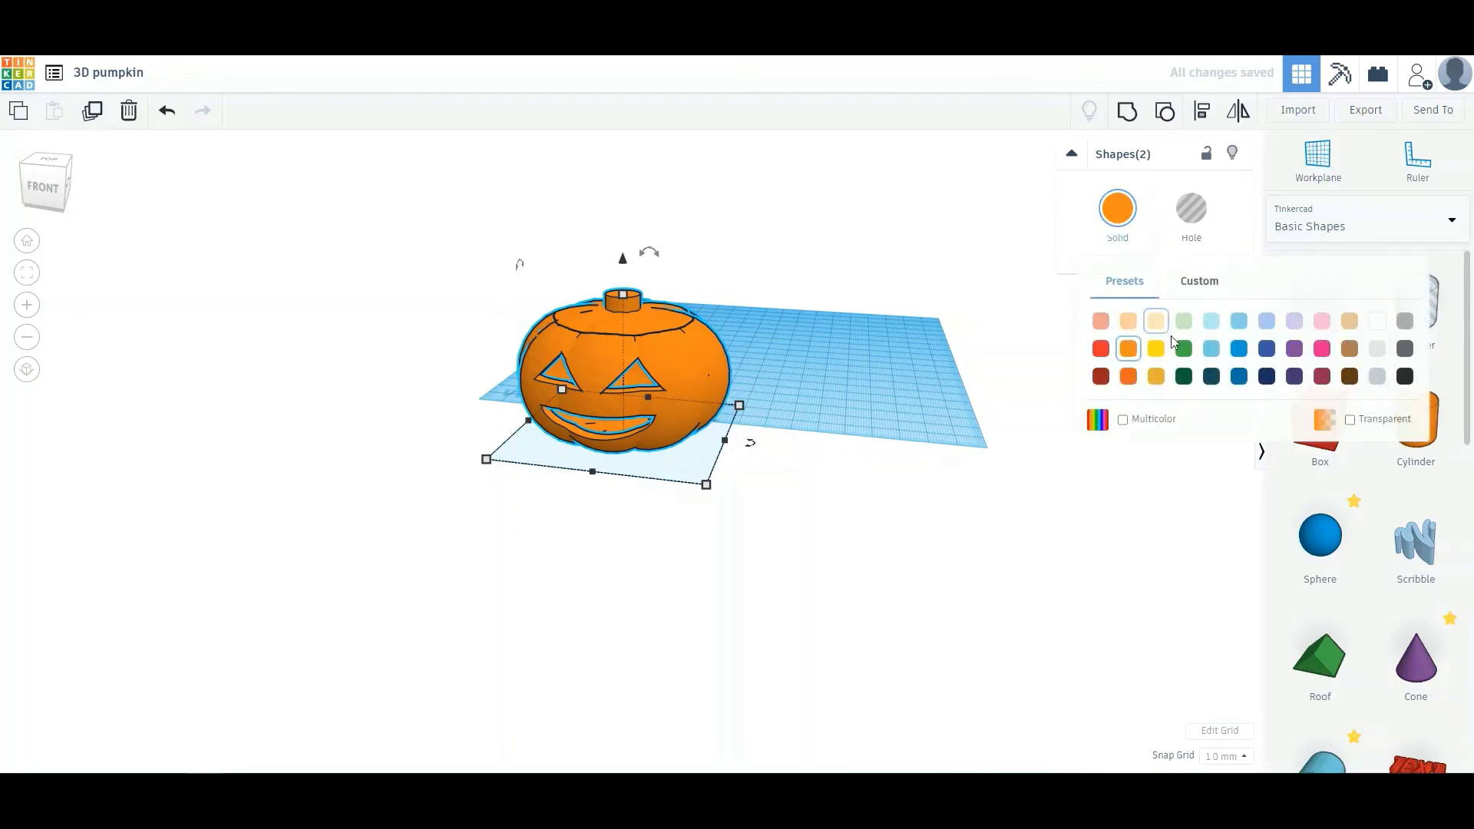
{"action": "left_click", "coordinate": [1211, 322]}
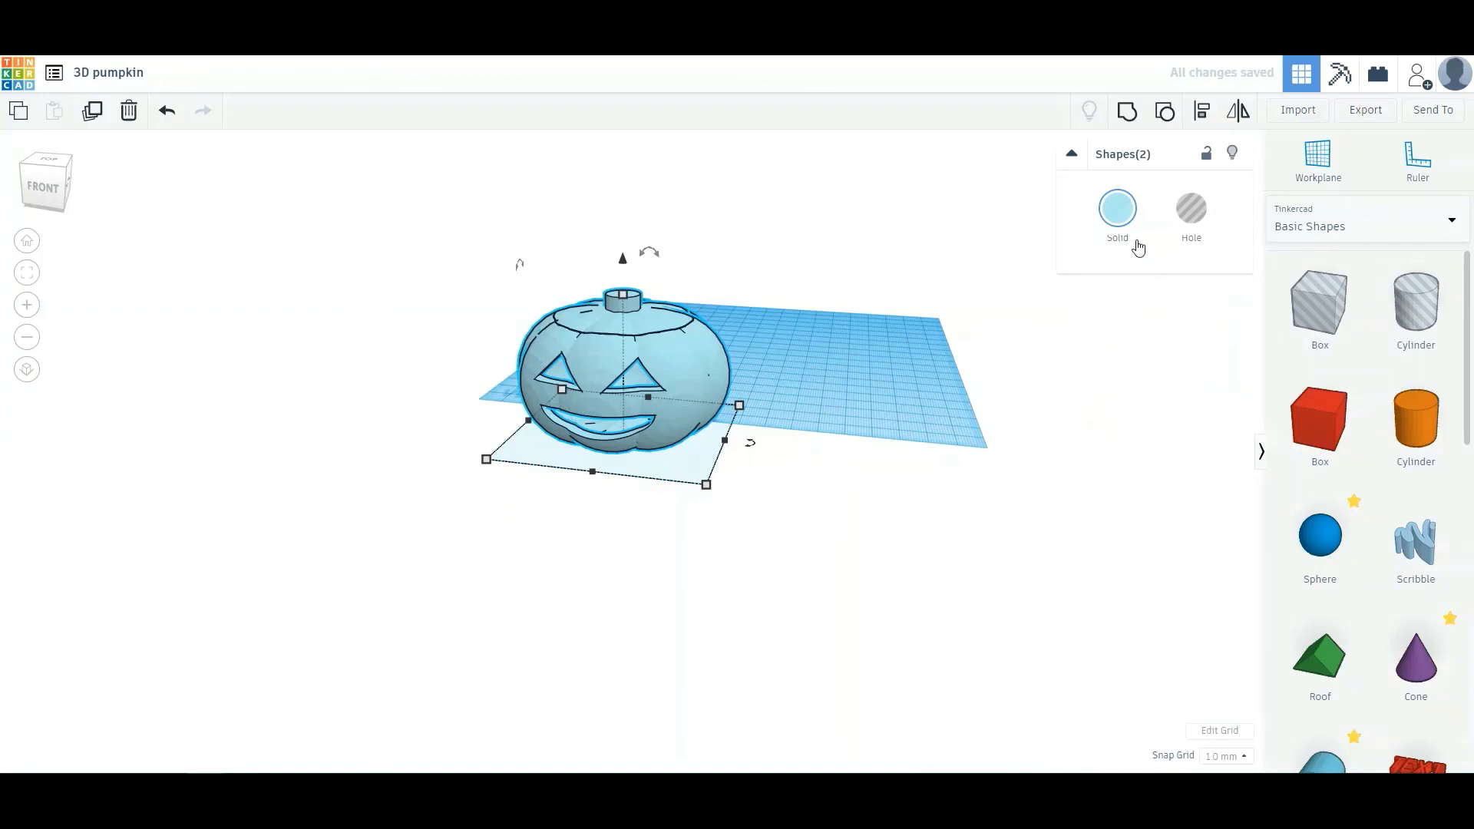
{"action": "left_click", "coordinate": [1117, 223]}
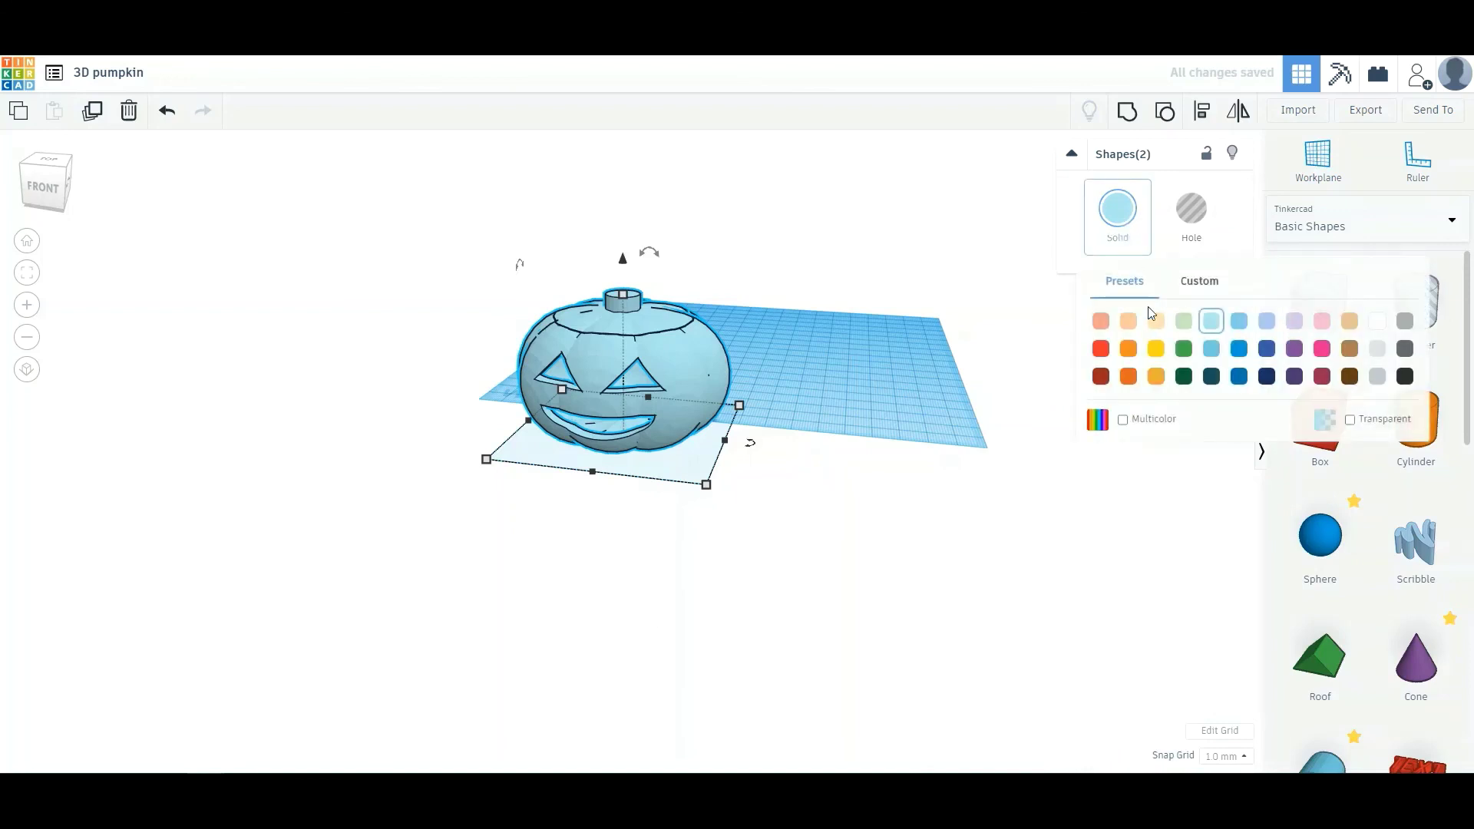
{"action": "left_click", "coordinate": [1129, 349]}
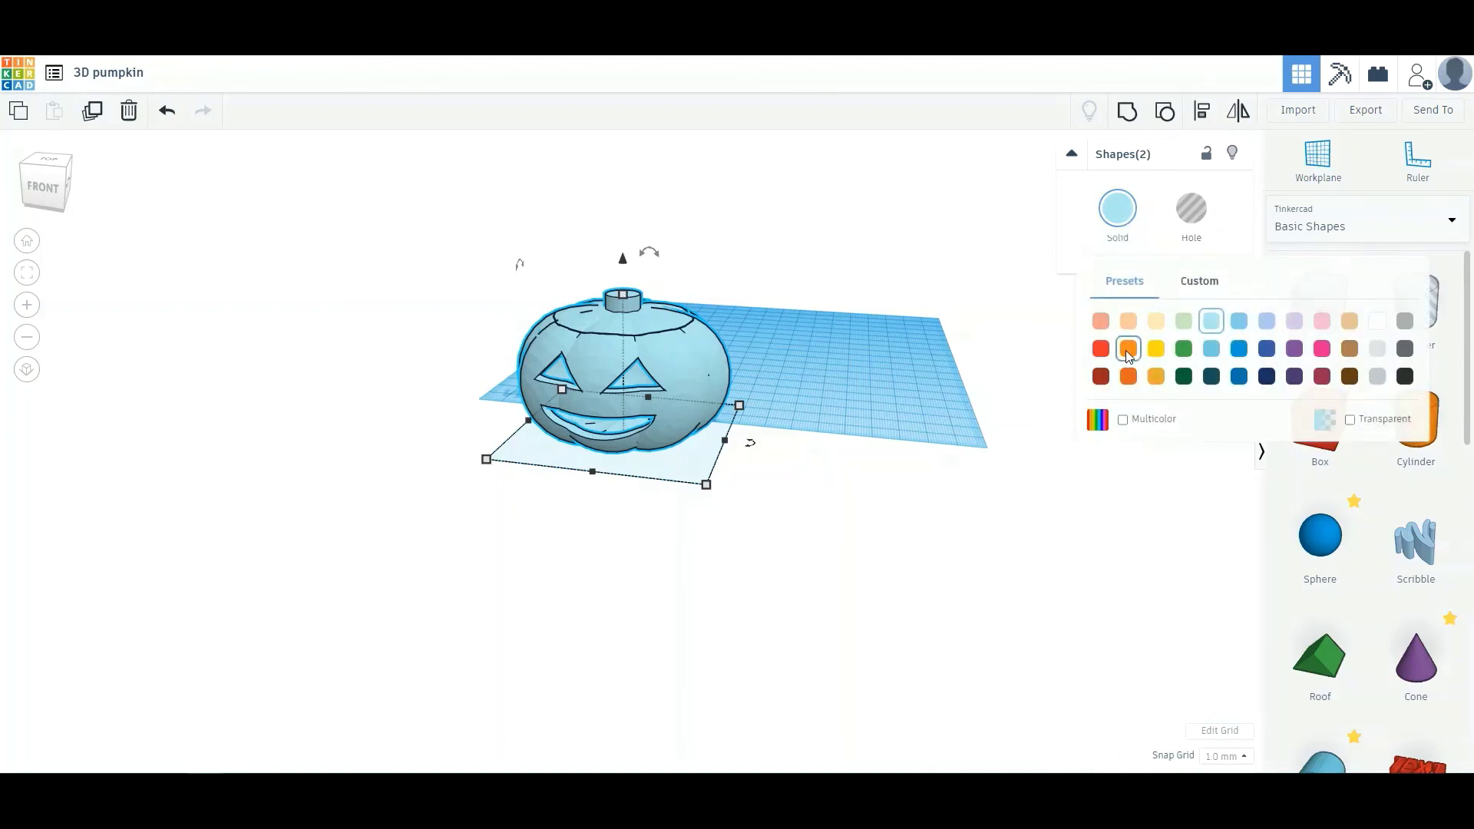
{"action": "key", "text": "ctrl+z"}
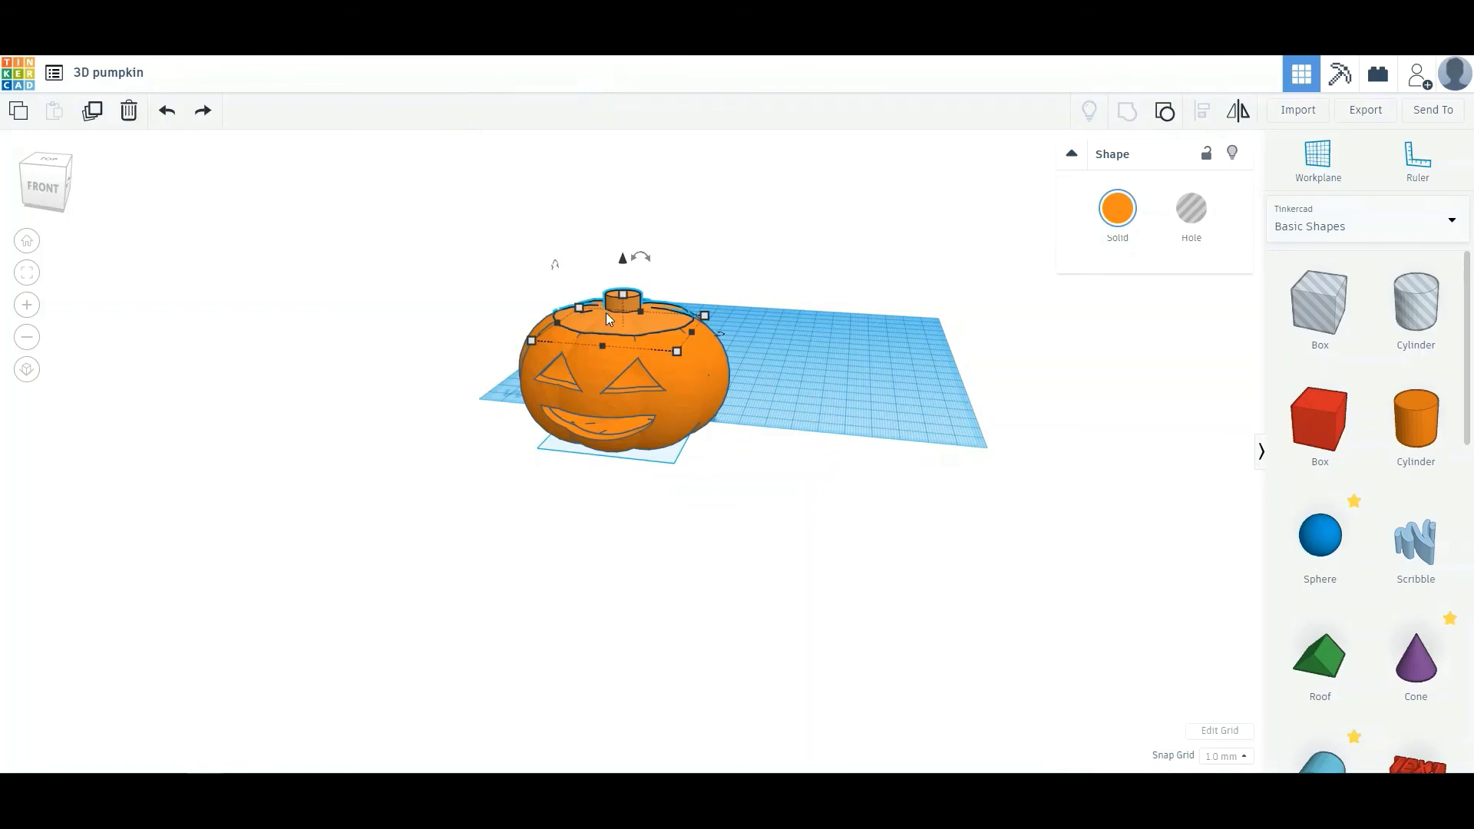
- Move the lid about 74 mm to the right and 22 mm forward of the body, and lower it 40 mm onto the workplane level
{"action": "left_click_drag", "start_coordinate": [605, 311], "coordinate": [818, 344]}
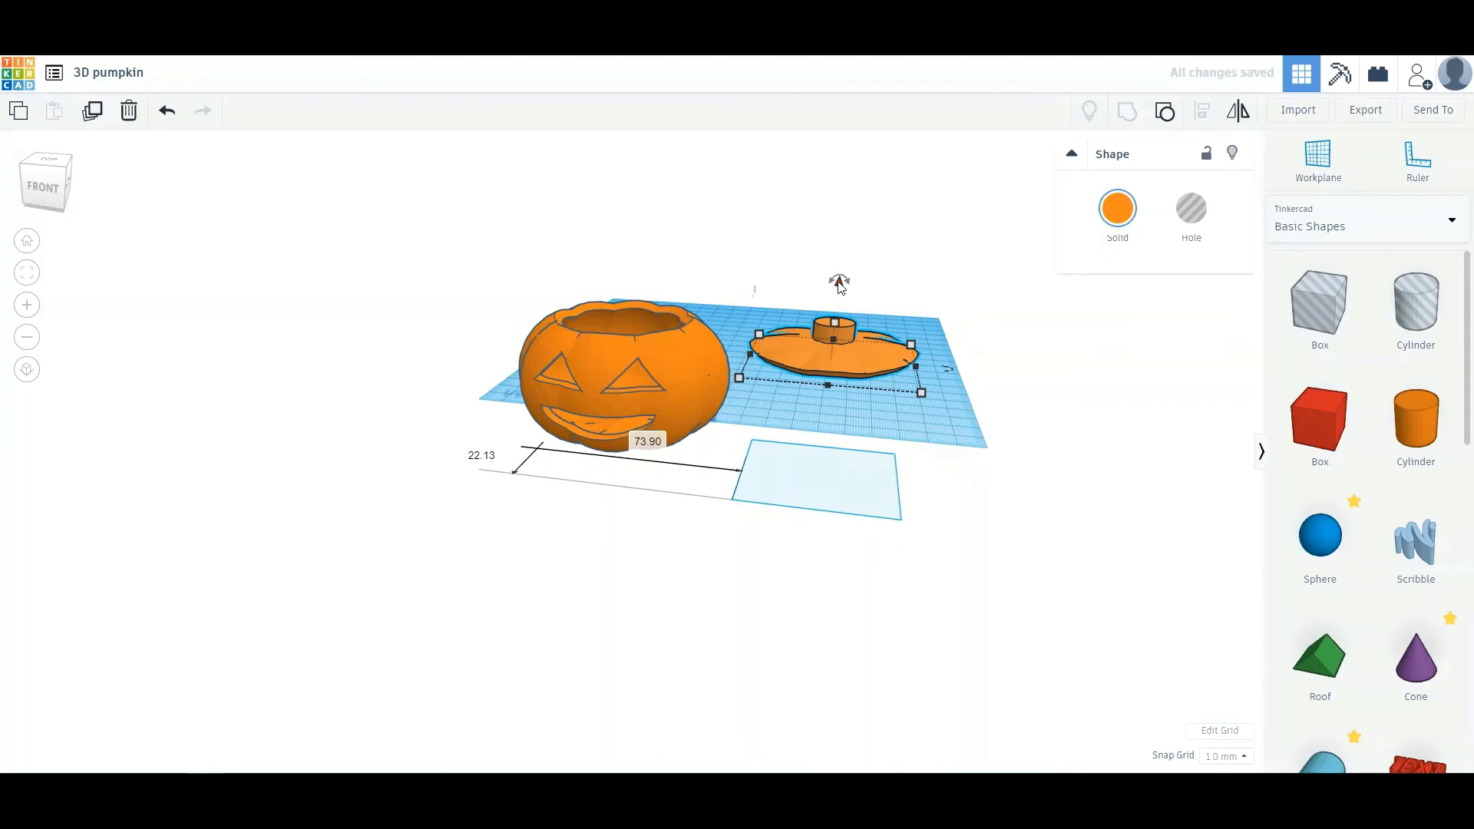
{"action": "left_click_drag", "start_coordinate": [839, 284], "coordinate": [832, 407]}
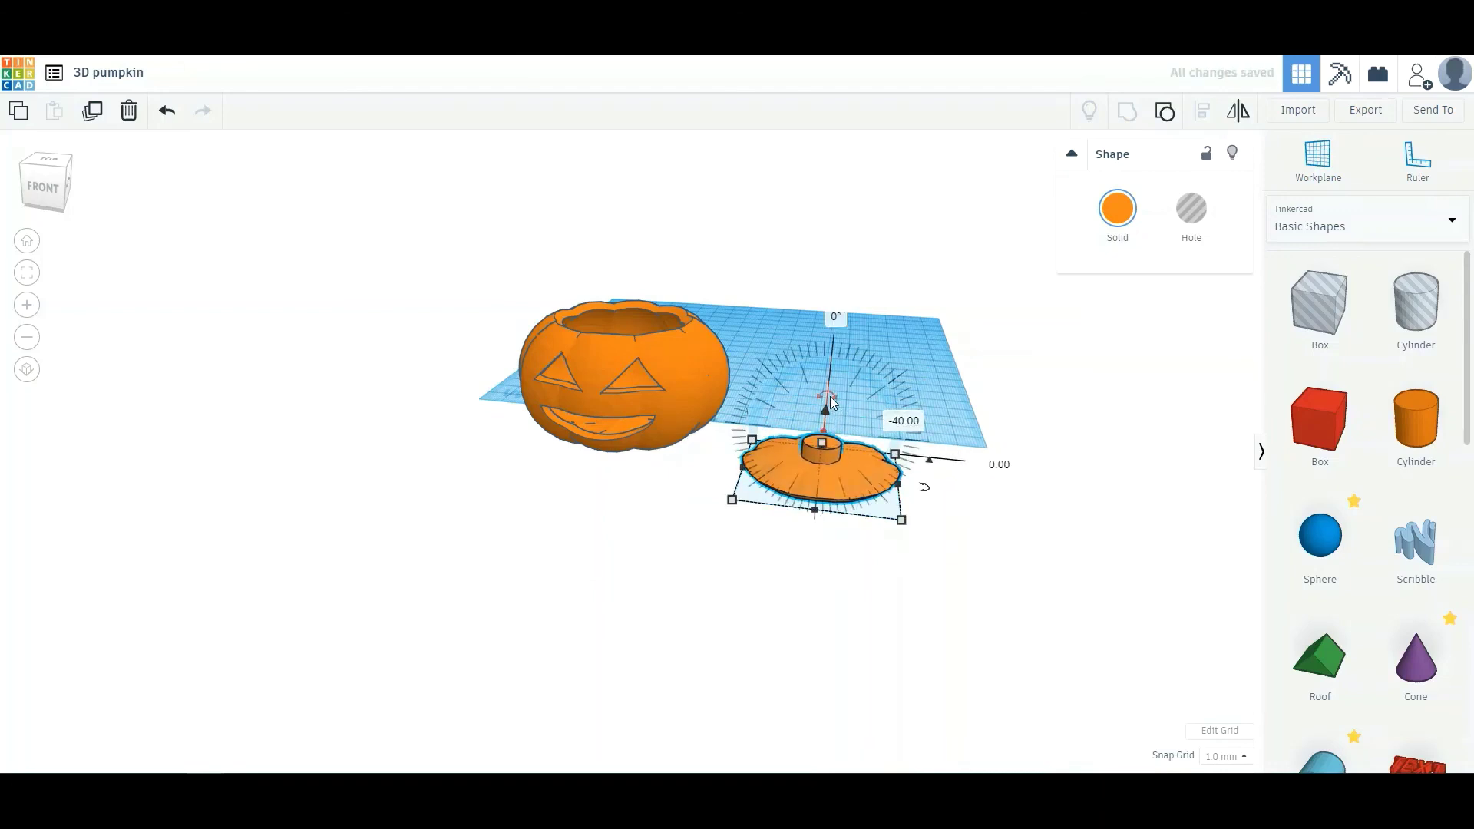
{"action": "left_click", "coordinate": [823, 270]}
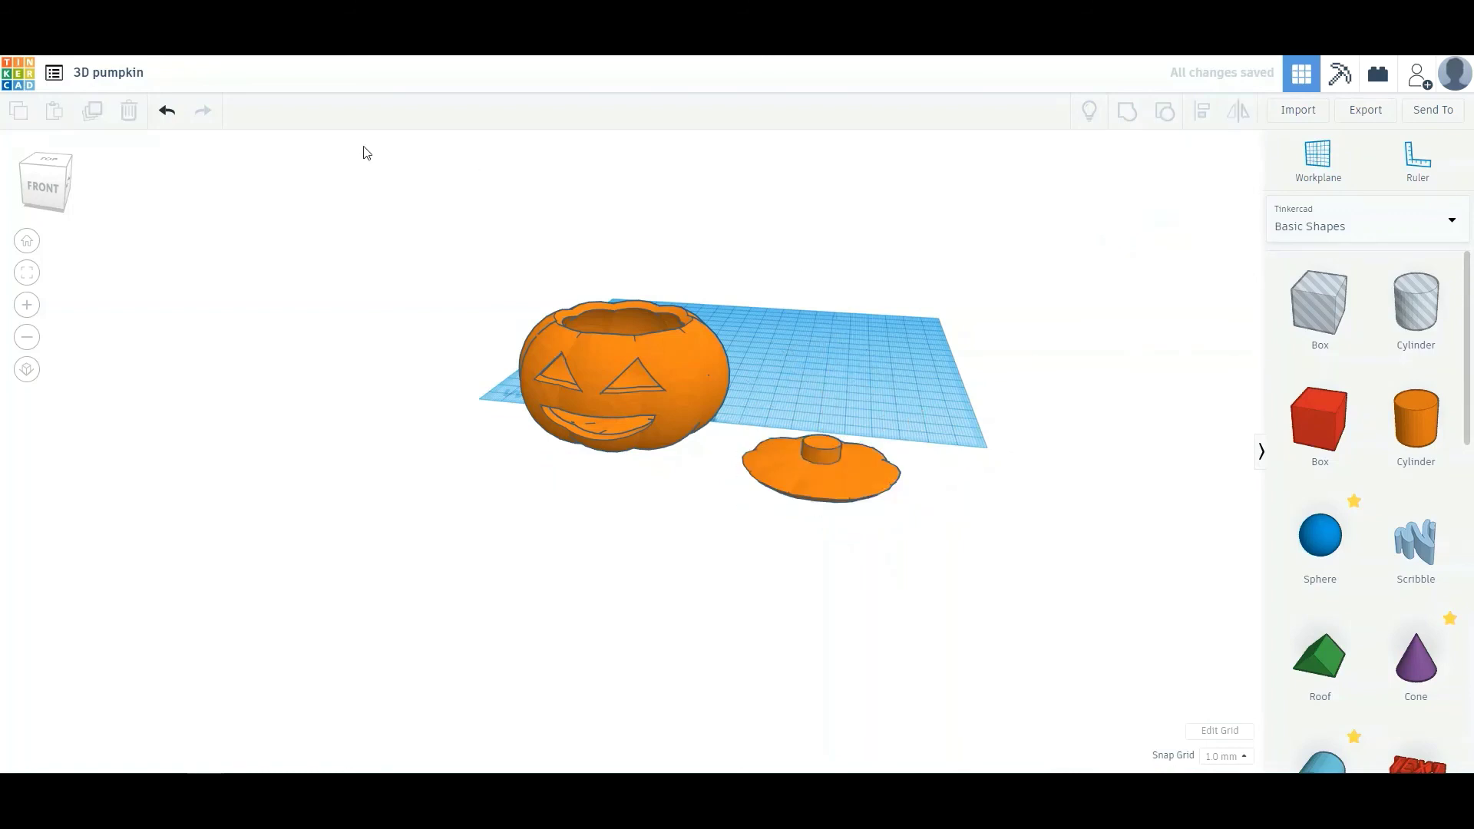
- Export everything in the design as an STL file for 3D printing
{"action": "left_click", "coordinate": [1365, 113]}
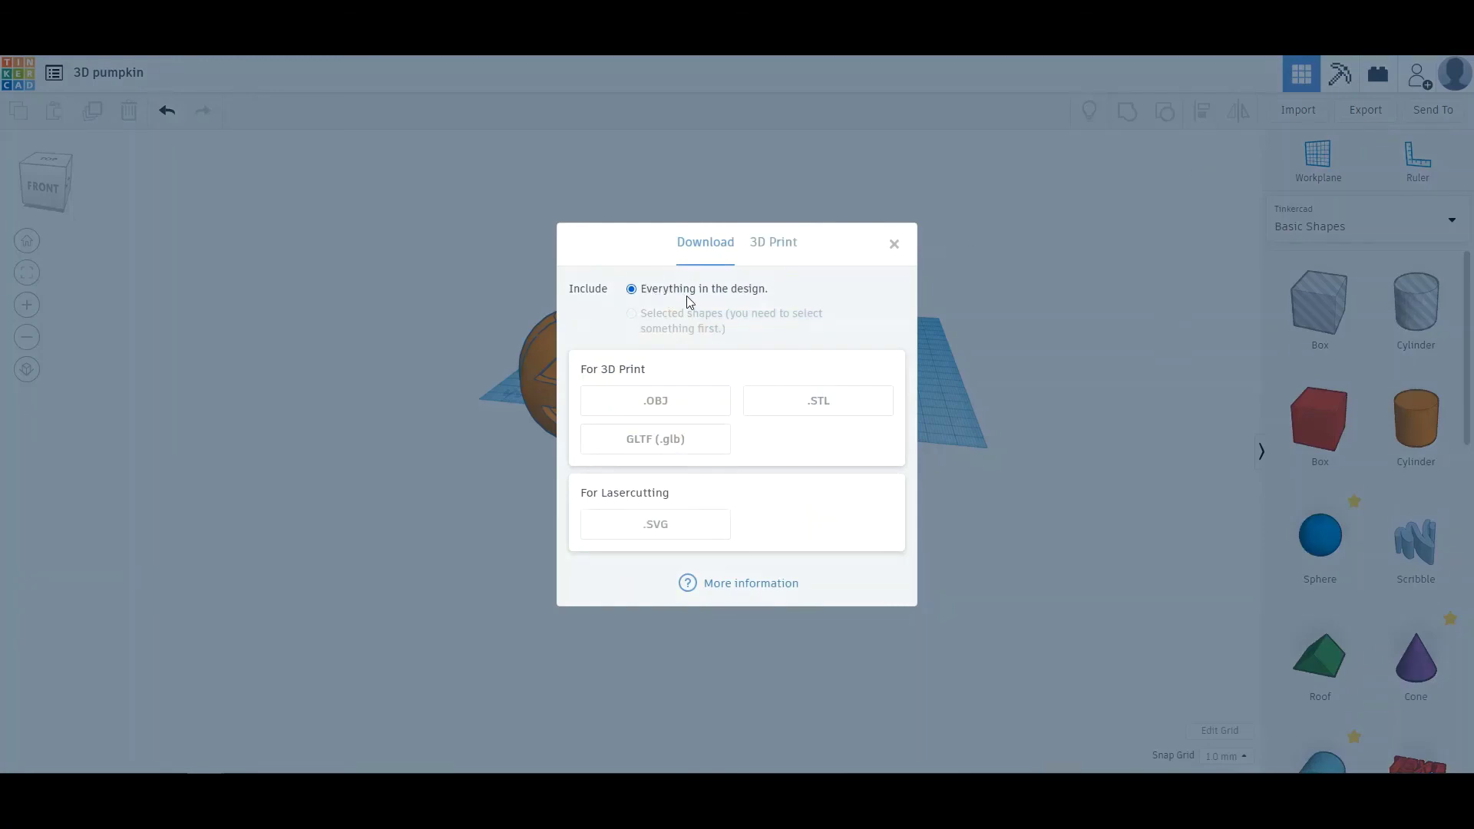
{"action": "left_click", "coordinate": [787, 406]}
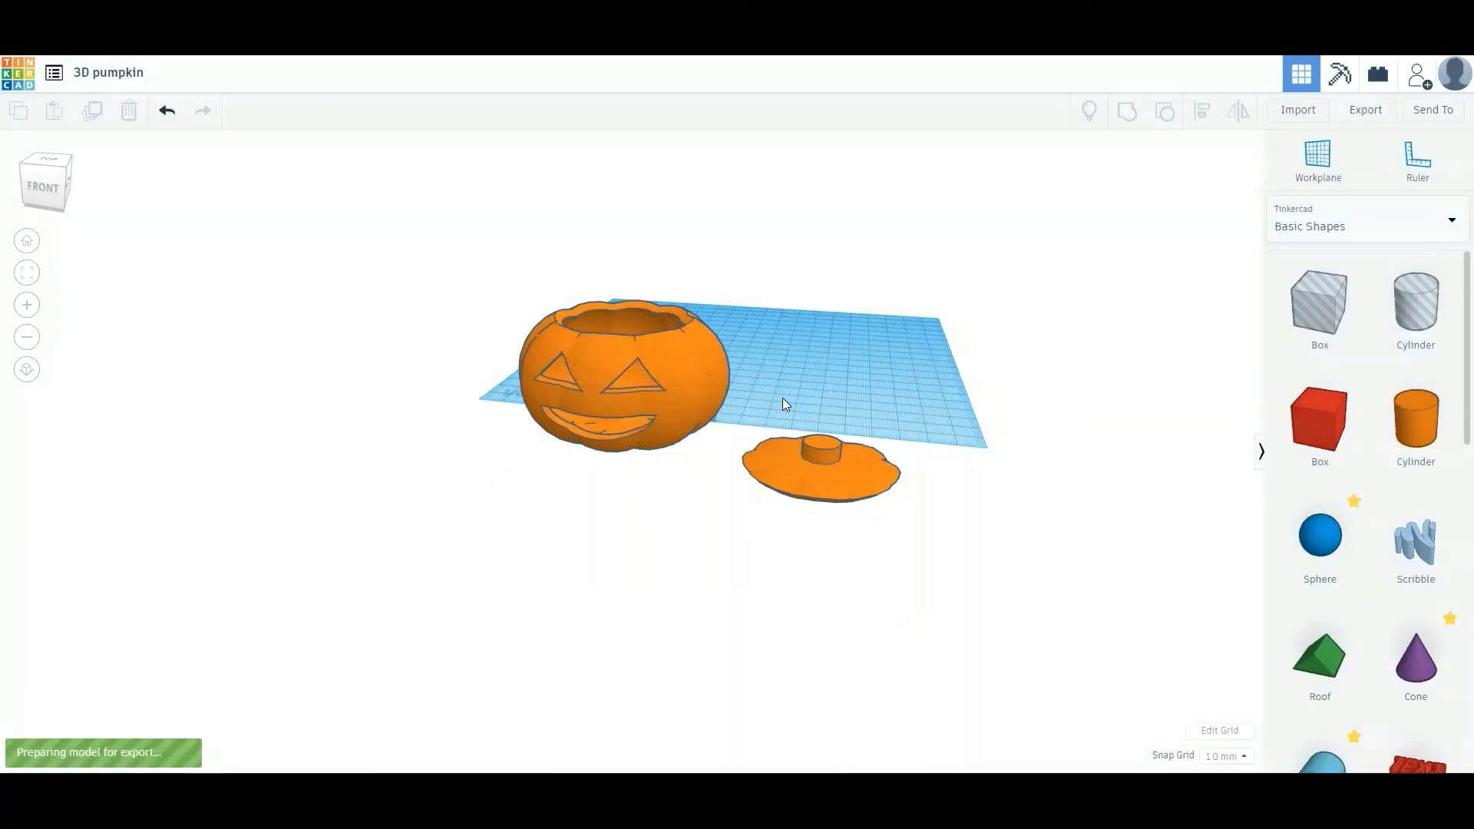